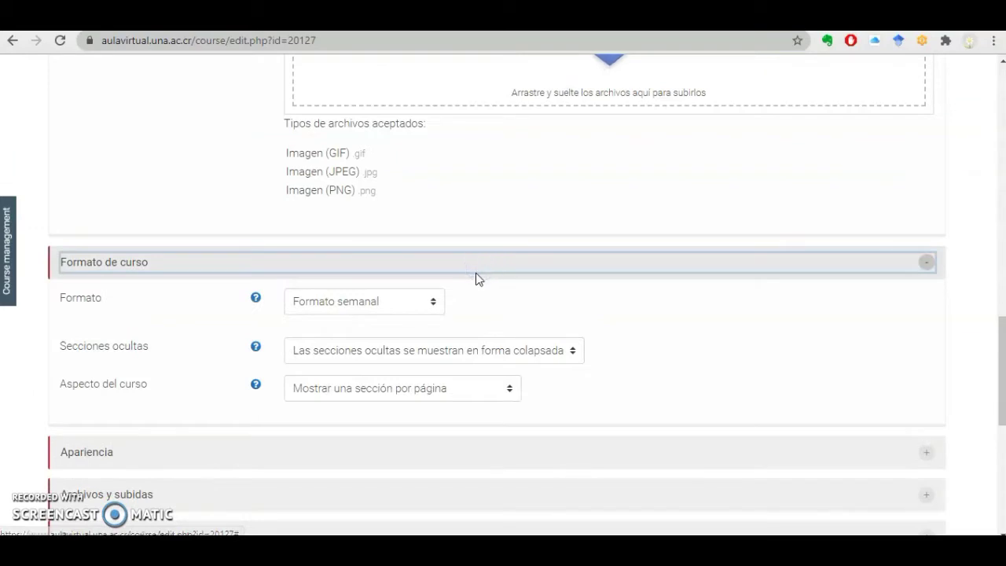
- Set the course format to Grid (Rejilla) and review its configuration options
click(404, 299)
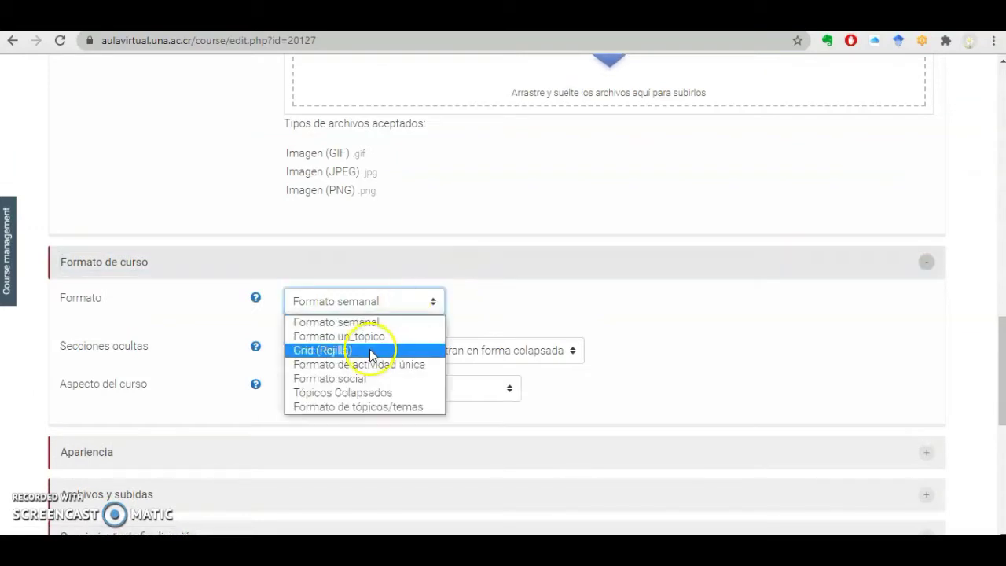
click(318, 353)
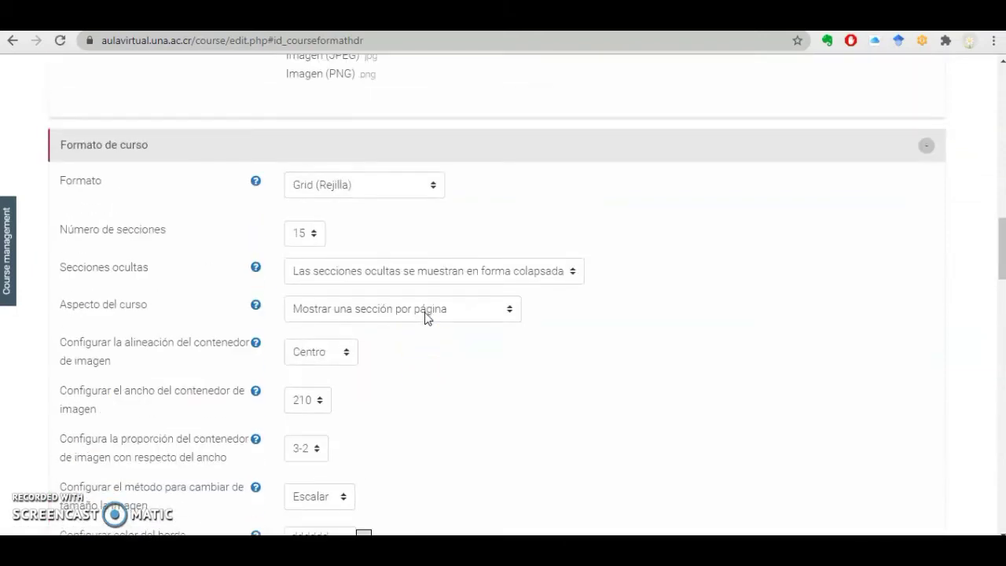
scroll(426, 316, down, 5)
scroll(426, 319, down, 4)
scroll(425, 320, down, 3)
scroll(426, 319, up, 10)
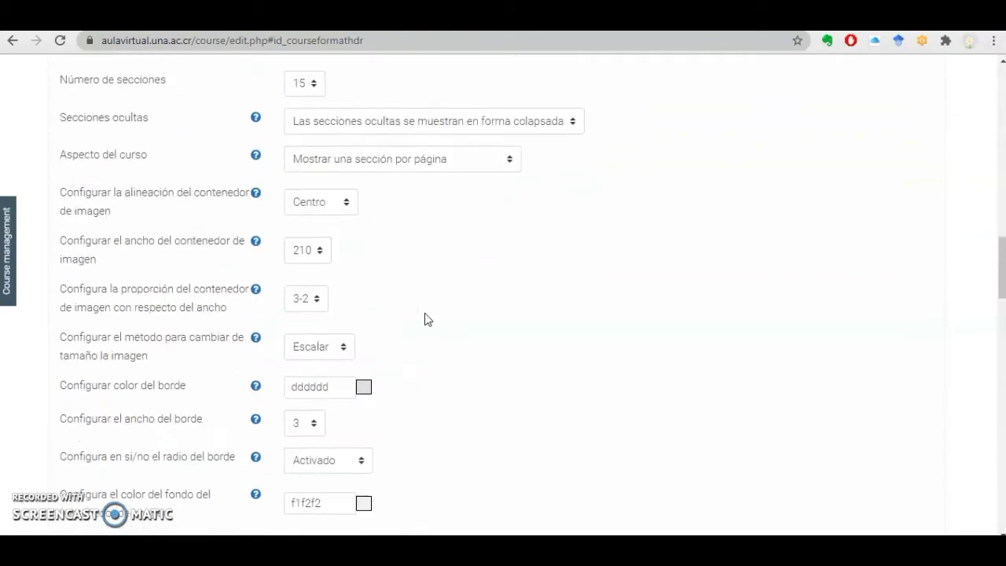
scroll(425, 319, up, 1)
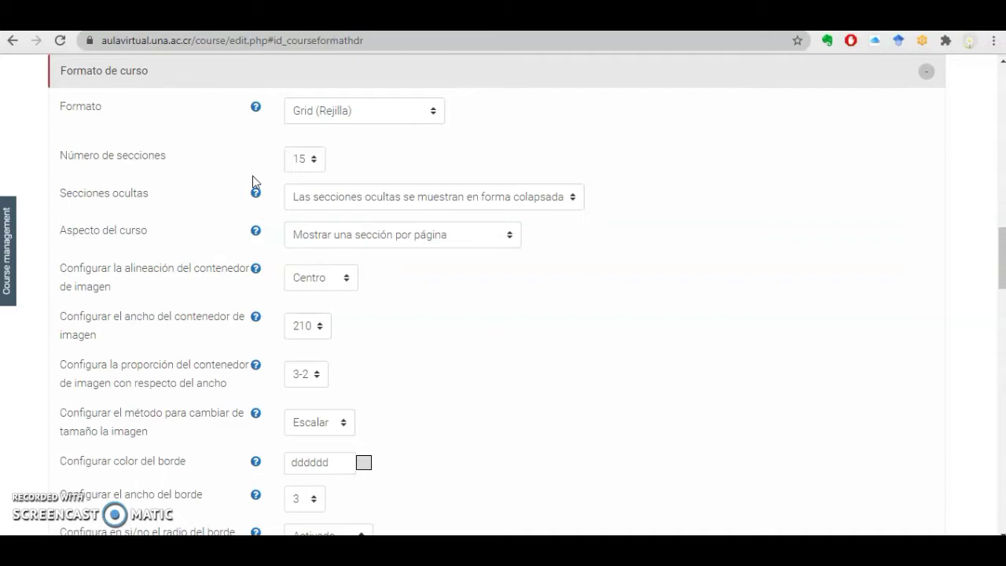
- Set the number of sections to 5, then save the course settings and display the course
click(308, 162)
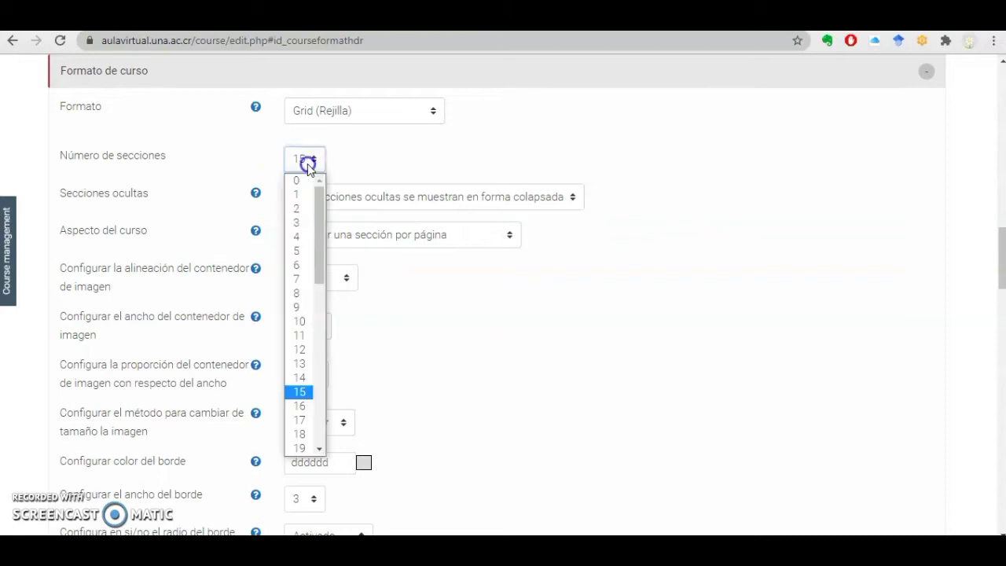
click(307, 253)
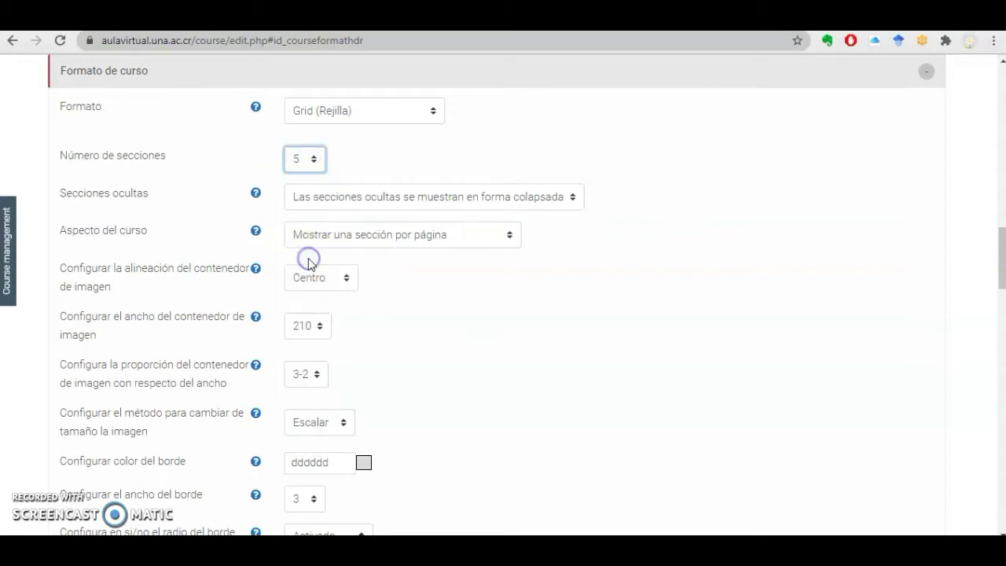
scroll(434, 358, down, 4)
scroll(435, 363, down, 15)
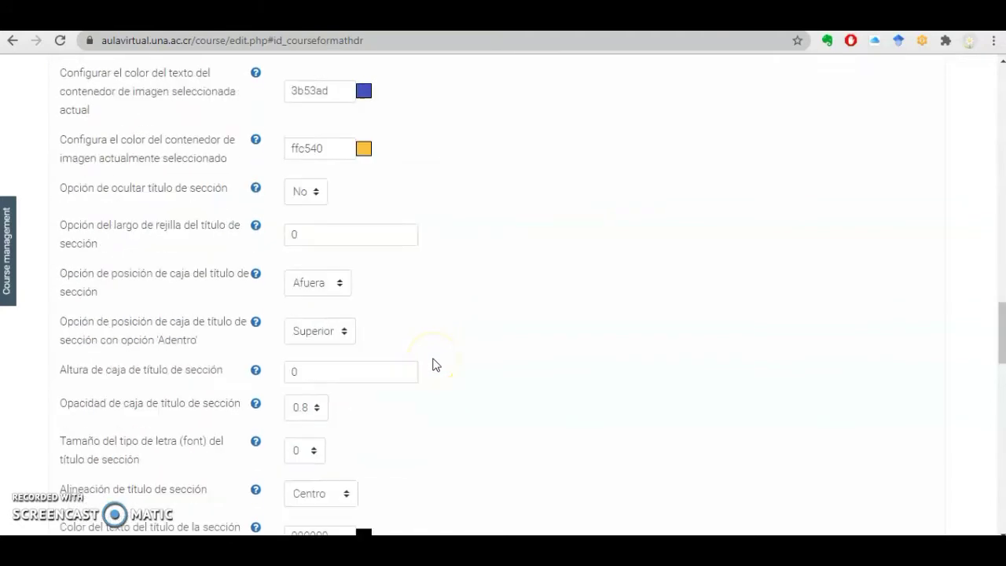
scroll(434, 364, down, 3)
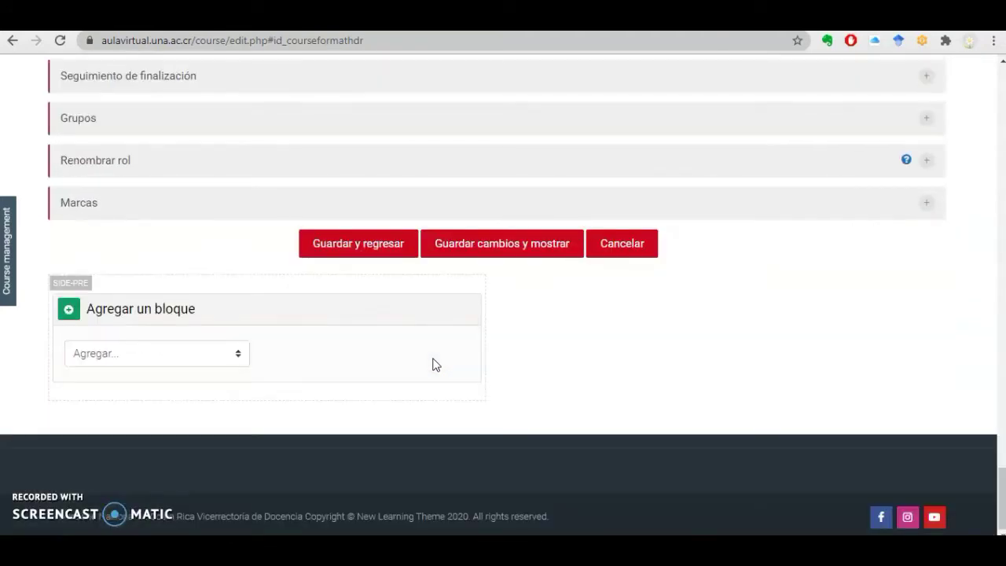
click(459, 258)
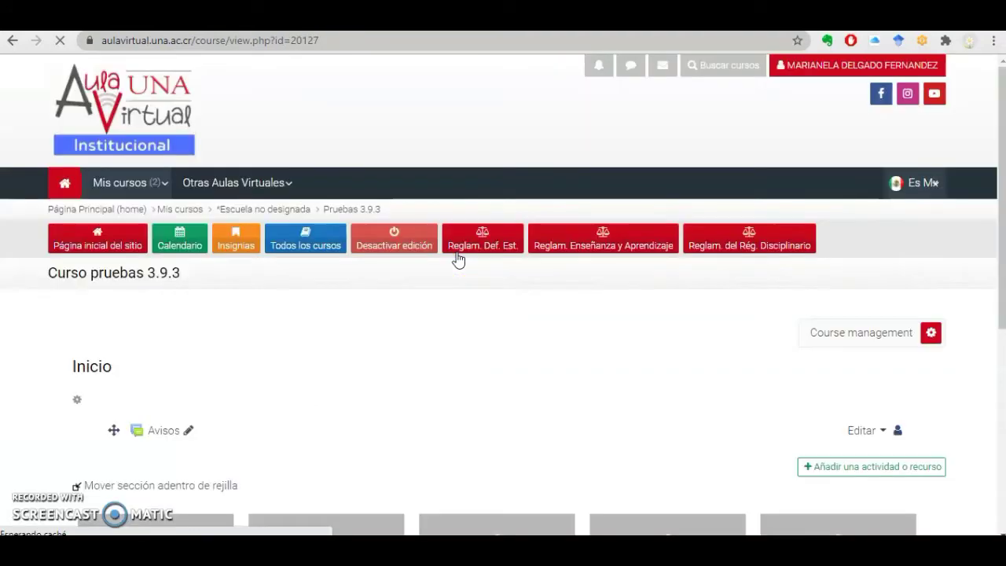
- Check the section grid on the course page and open the Inicio section's summary for editing
scroll(454, 259, down, 3)
click(264, 330)
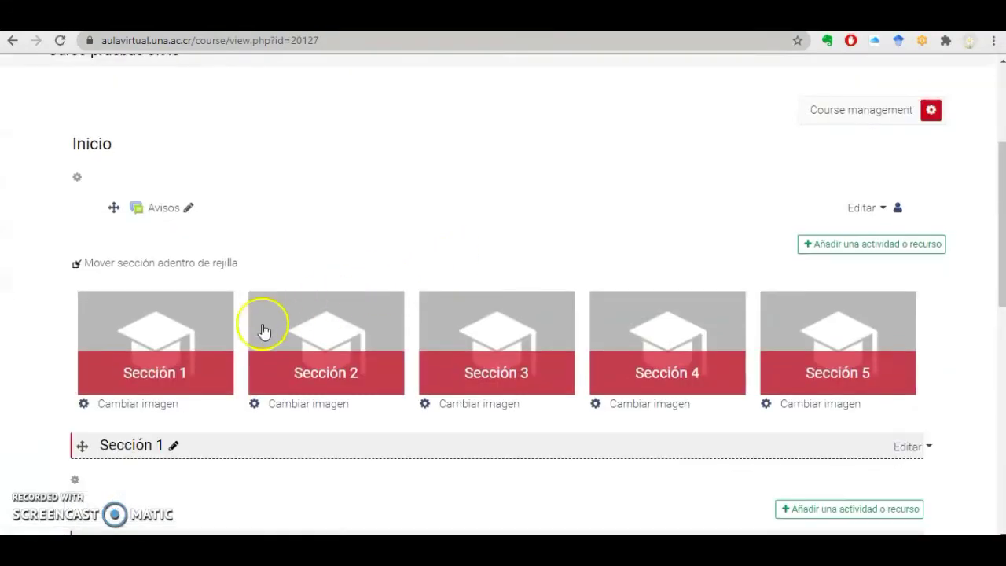
scroll(232, 330, up, 1)
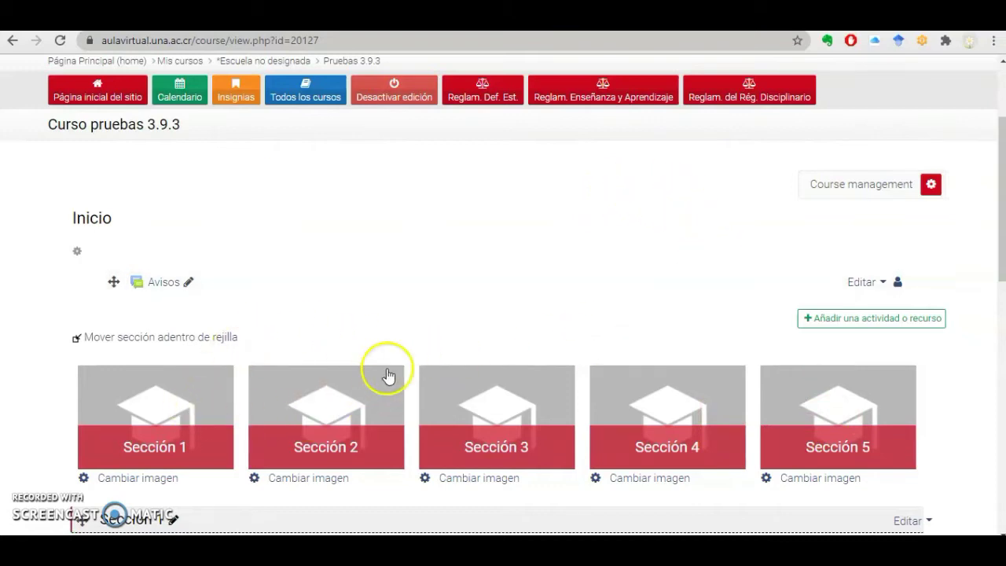
scroll(103, 328, up, 2)
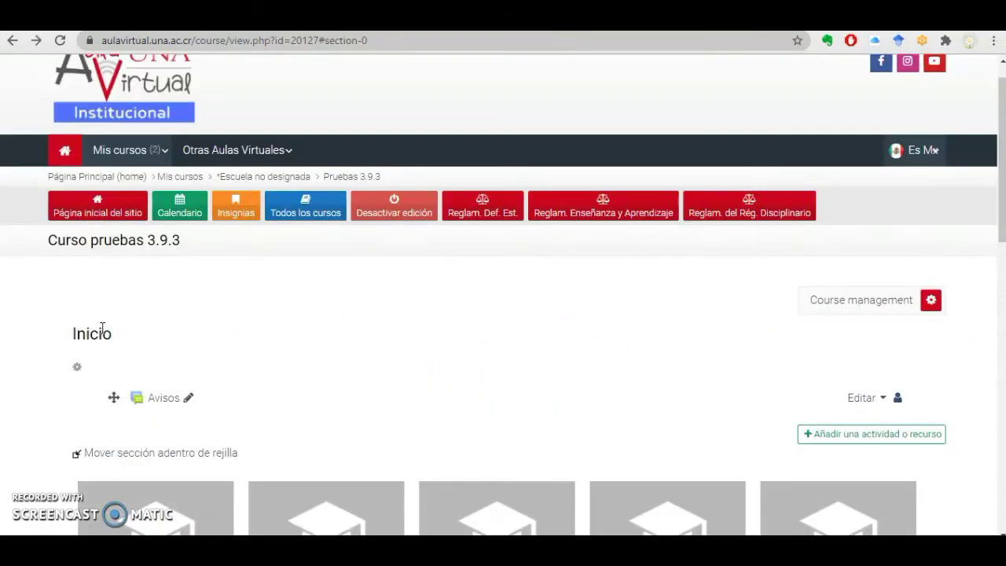
click(76, 371)
scroll(471, 370, down, 4)
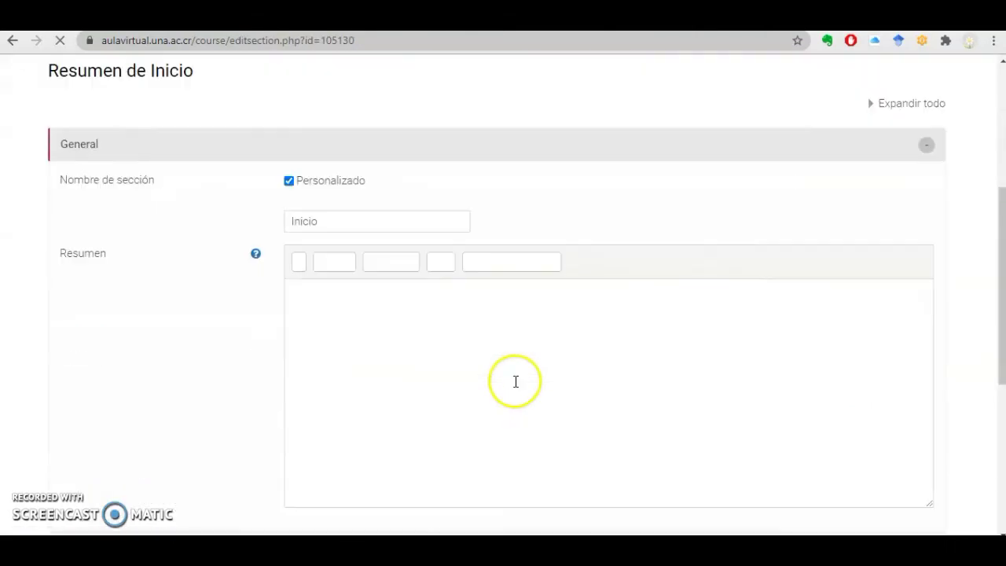
- Upload the Historia del transporte banner into the Inicio summary with the description "Historia del transporte en CR" and save the section
click(628, 264)
click(576, 203)
click(407, 216)
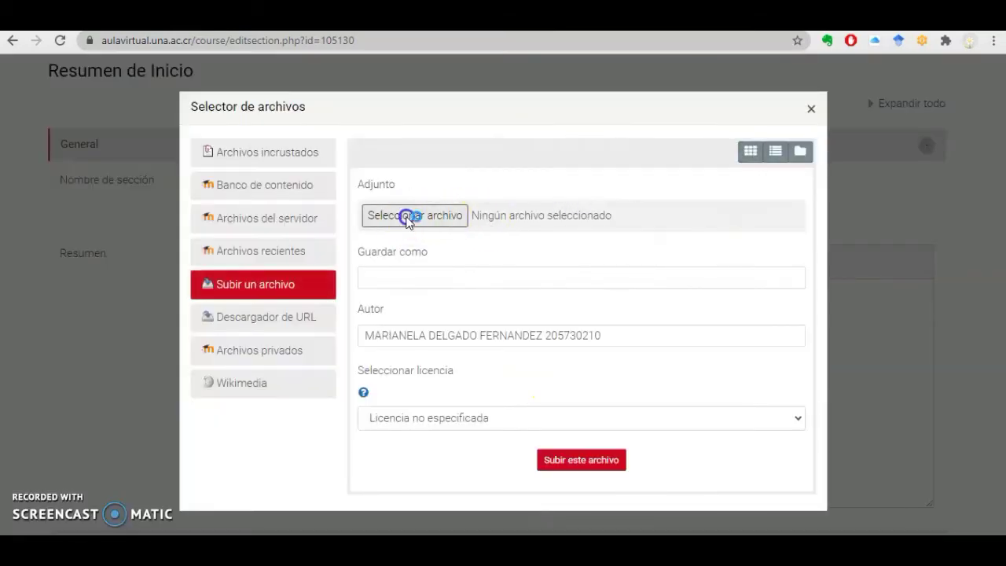
double_click(633, 242)
click(581, 460)
click(290, 233)
click(496, 299)
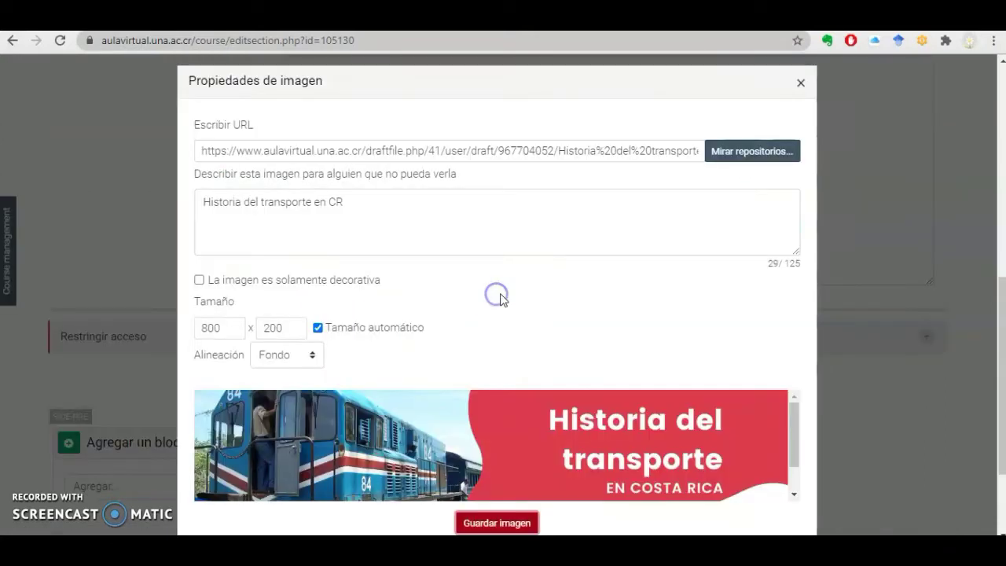
scroll(500, 299, down, 3)
click(489, 392)
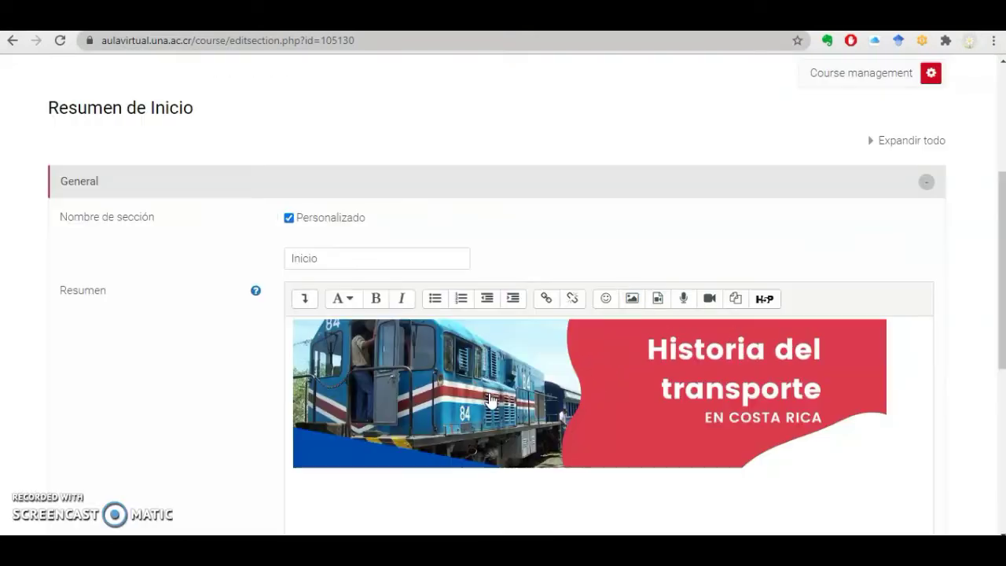
scroll(491, 400, down, 4)
click(365, 349)
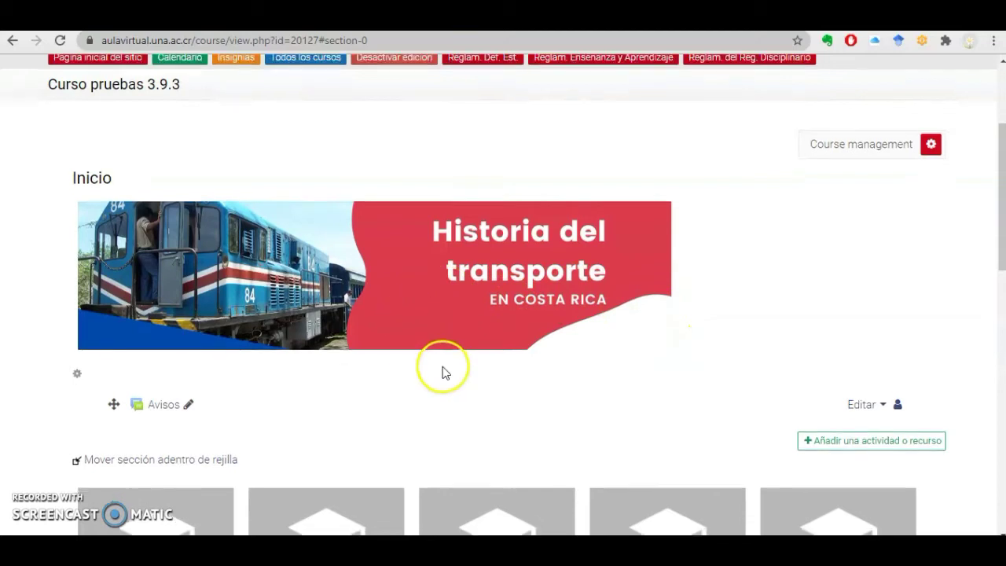
- Examine the course page's banner, the grid of section tiles and the matching editable sections below it
scroll(442, 370, down, 4)
scroll(404, 216, up, 3)
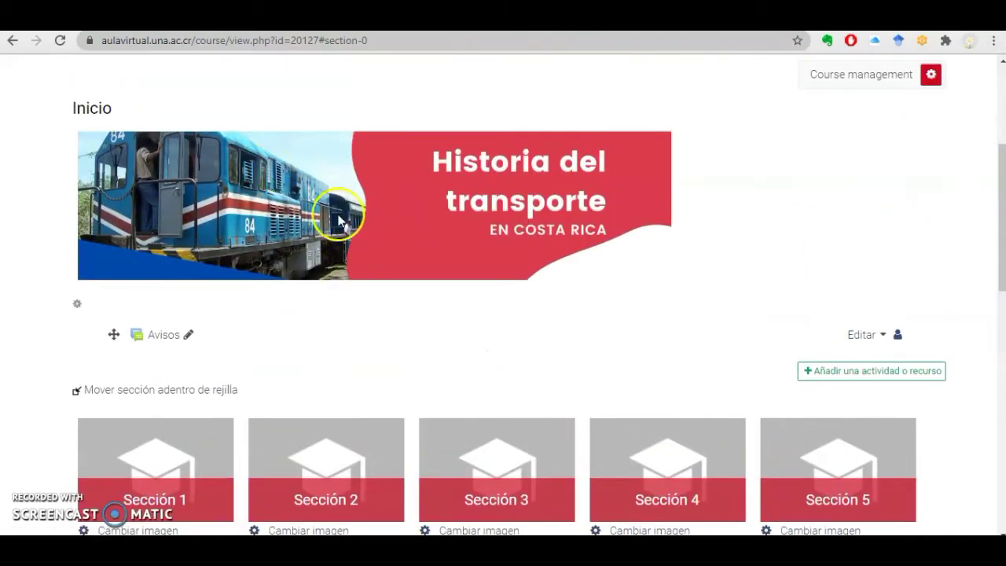
scroll(512, 369, down, 1)
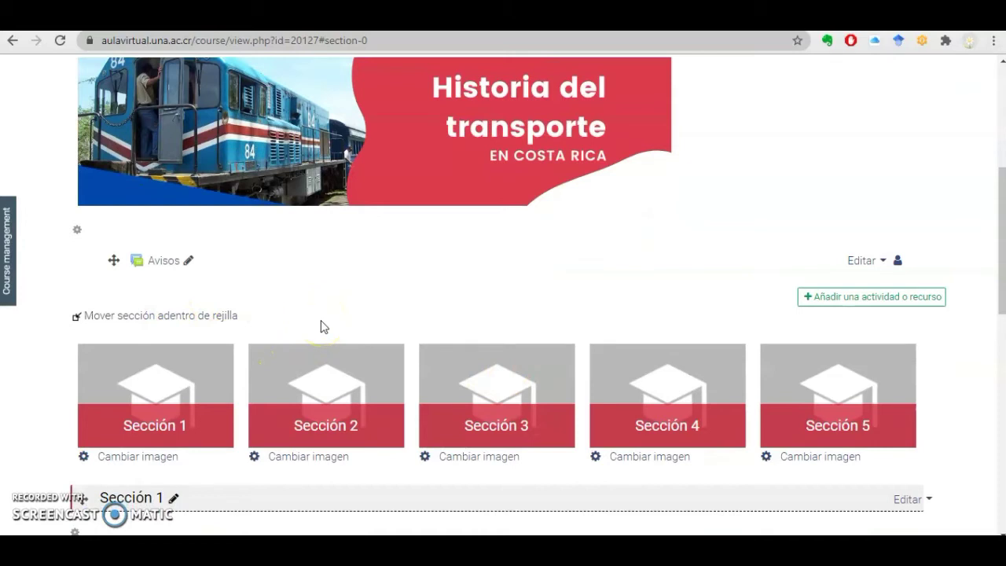
scroll(320, 327, down, 3)
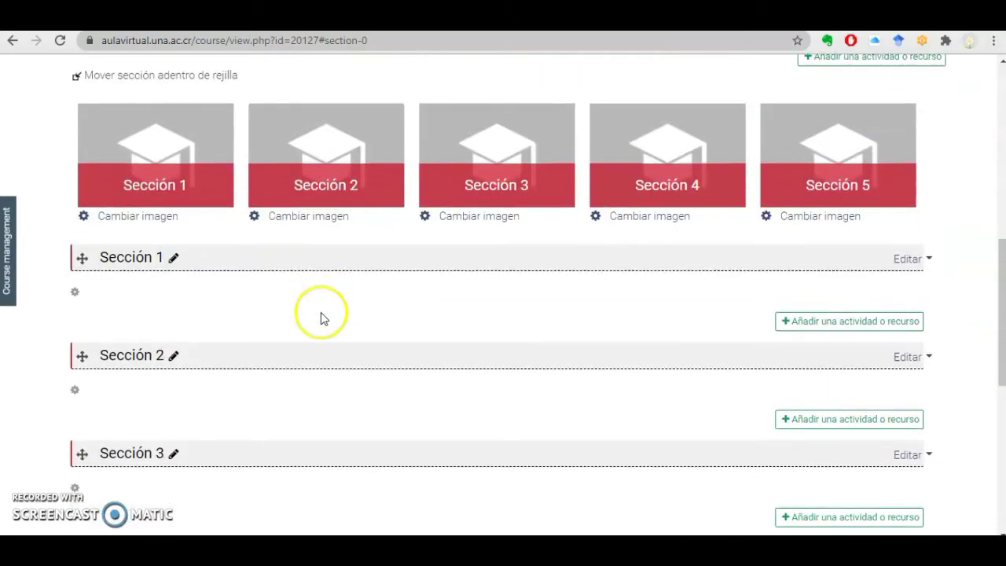
scroll(321, 312, down, 4)
scroll(321, 313, up, 4)
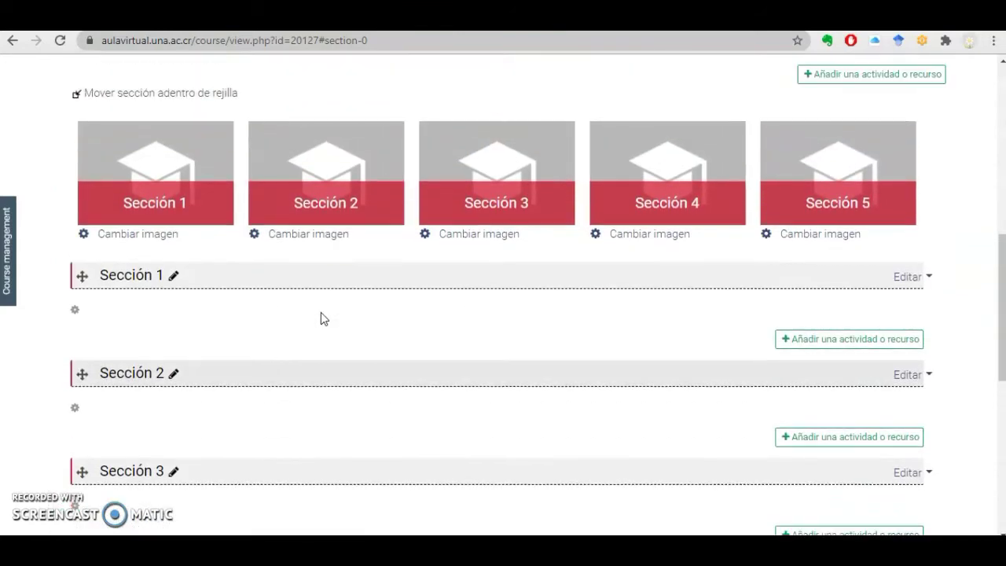
click(304, 314)
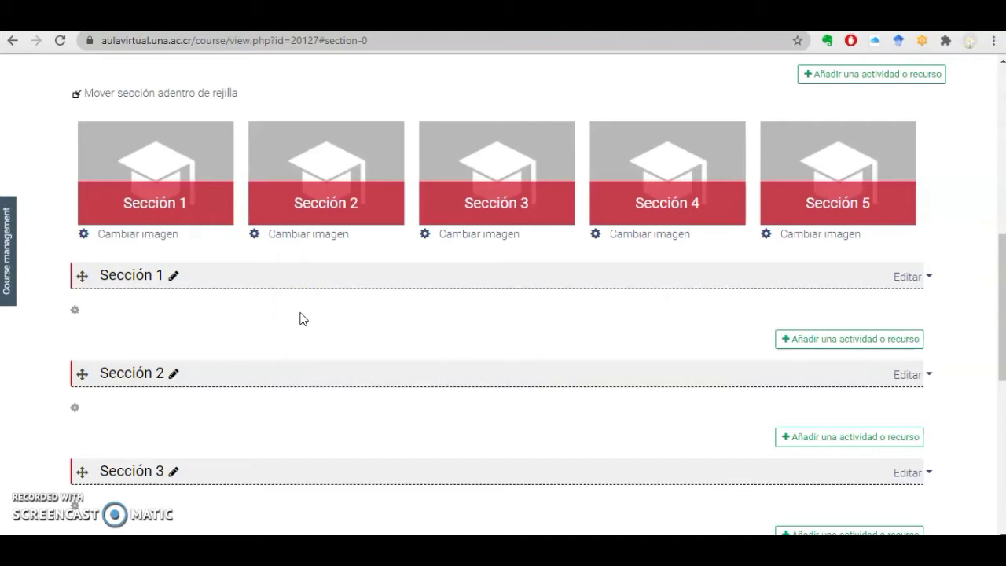
click(149, 332)
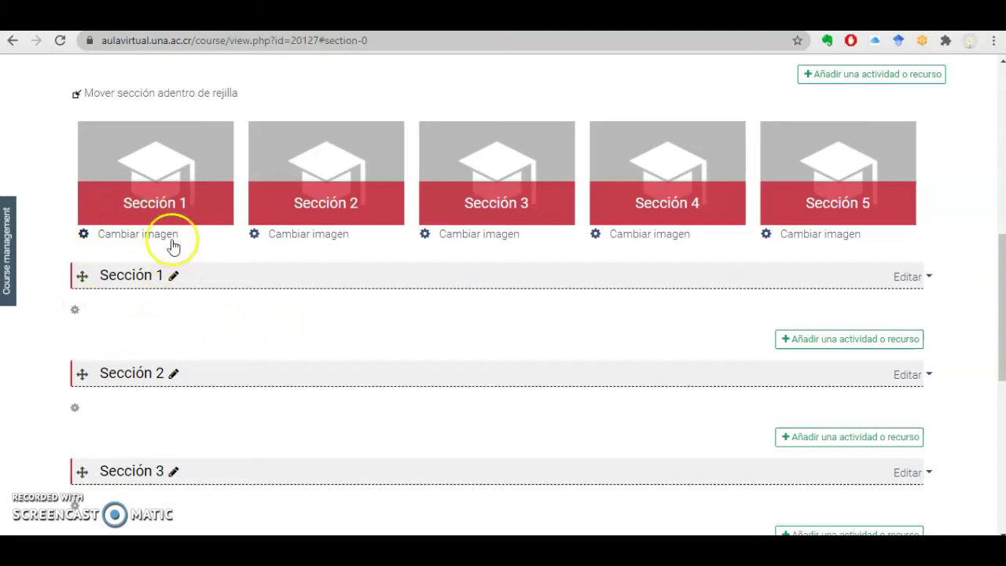
scroll(209, 326, up, 2)
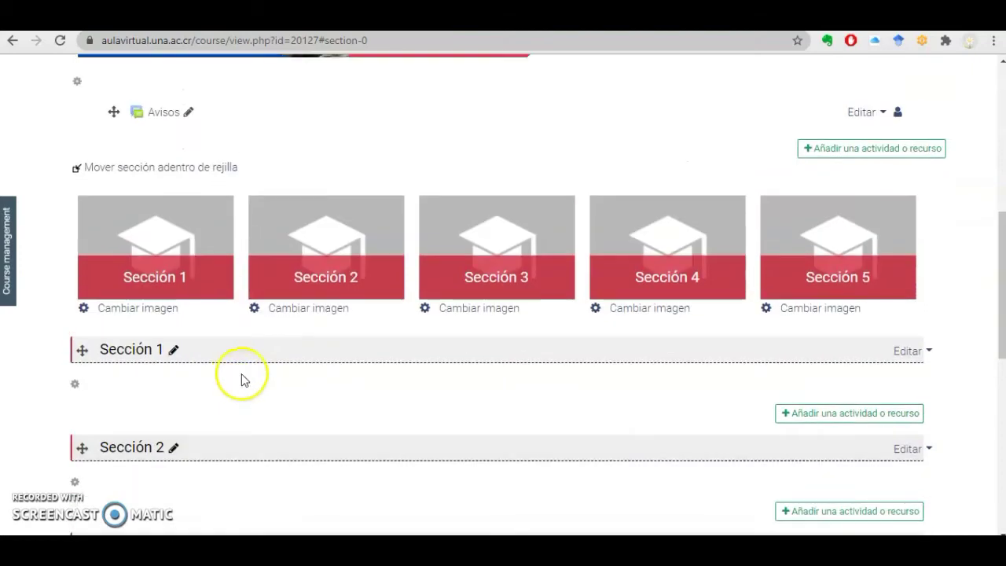
click(174, 362)
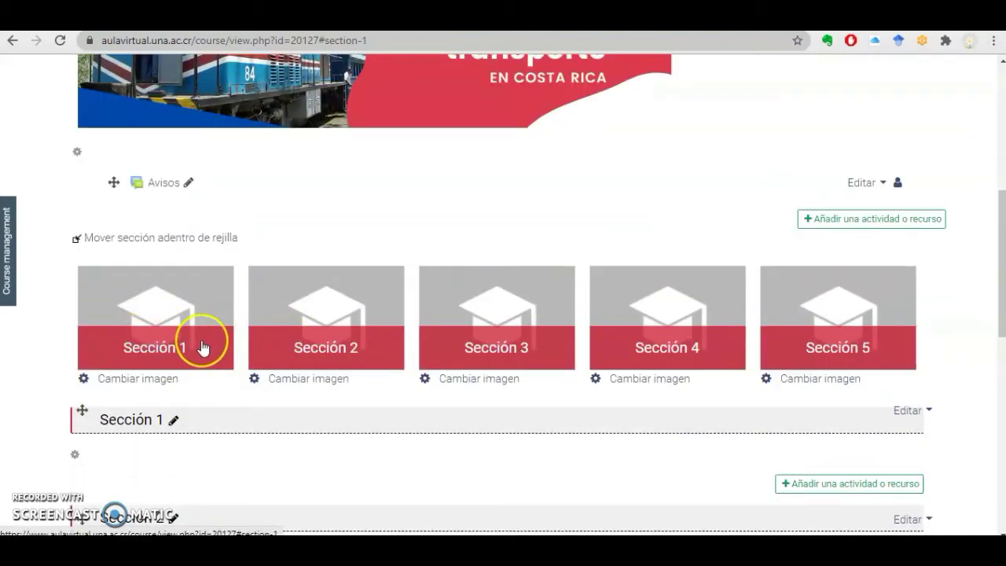
- Switch the role to Estudiante to preview the course as a student
scroll(202, 346, up, 5)
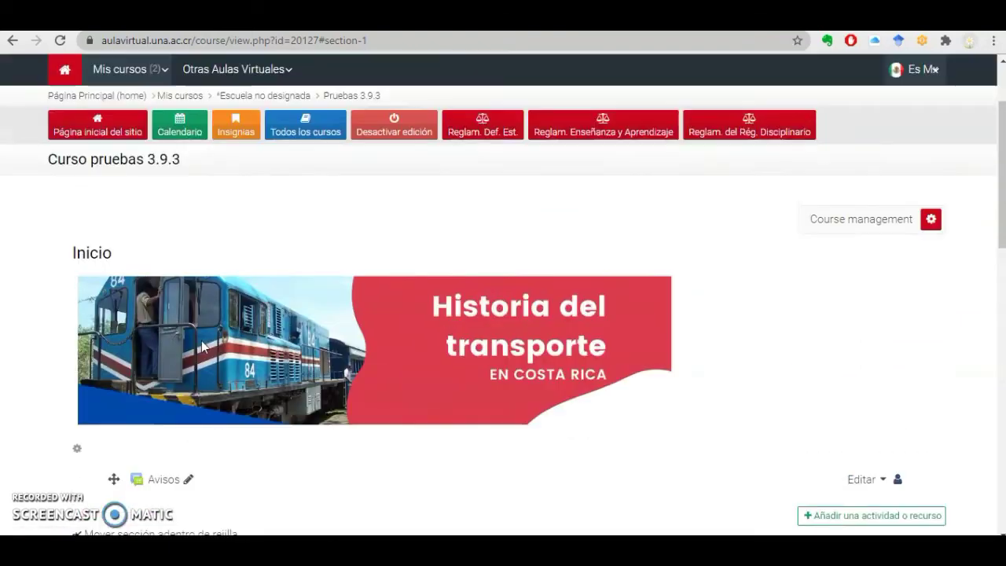
scroll(202, 347, up, 1)
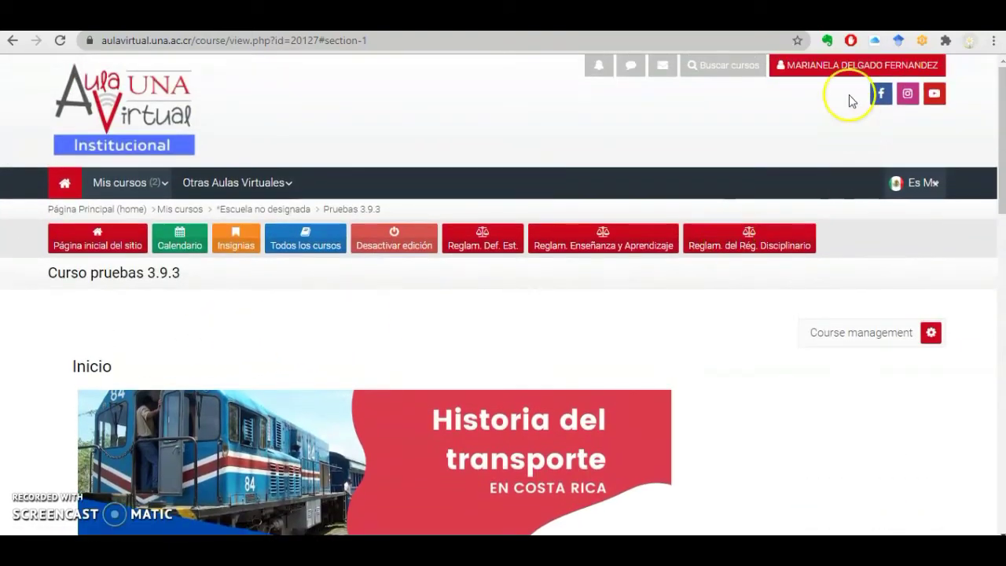
click(815, 69)
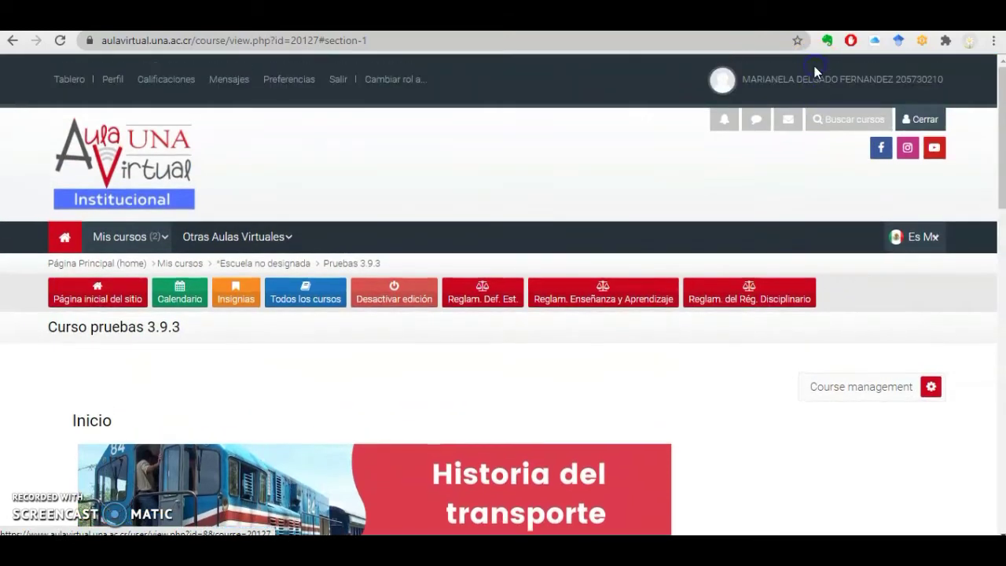
click(393, 85)
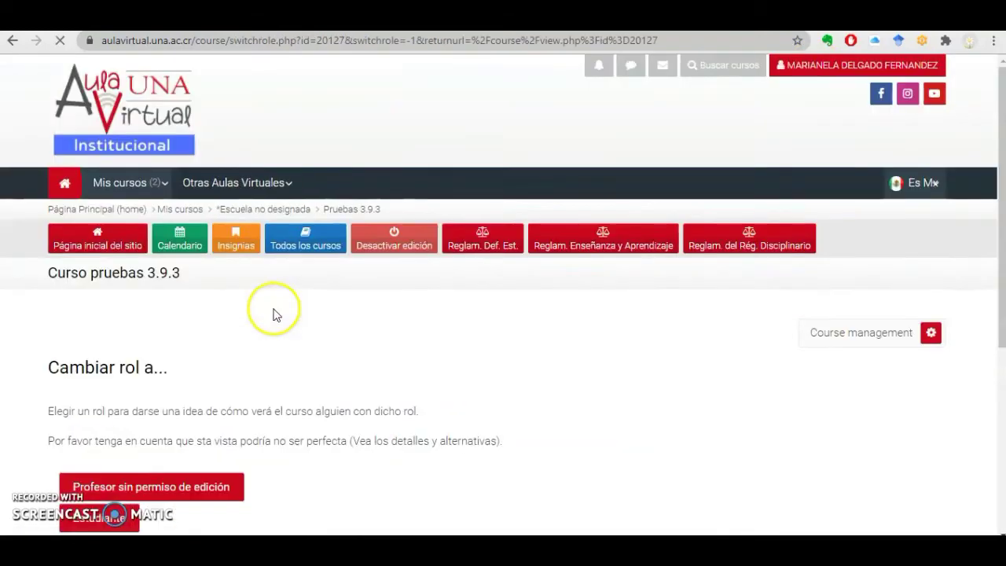
scroll(275, 315, down, 3)
click(126, 309)
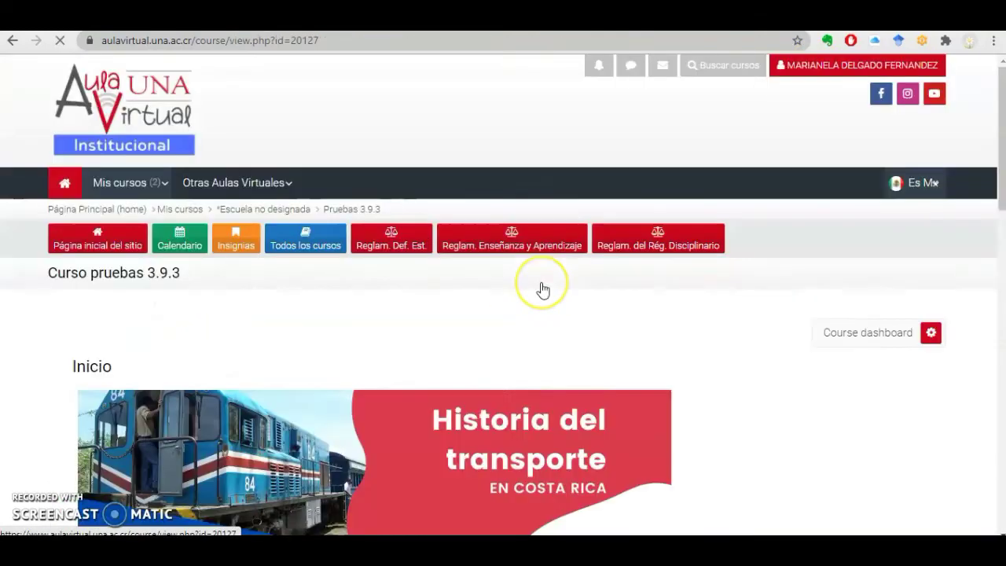
- View Sección 1 from its grid tile as a student, then return to the main course page
scroll(539, 287, down, 5)
click(155, 302)
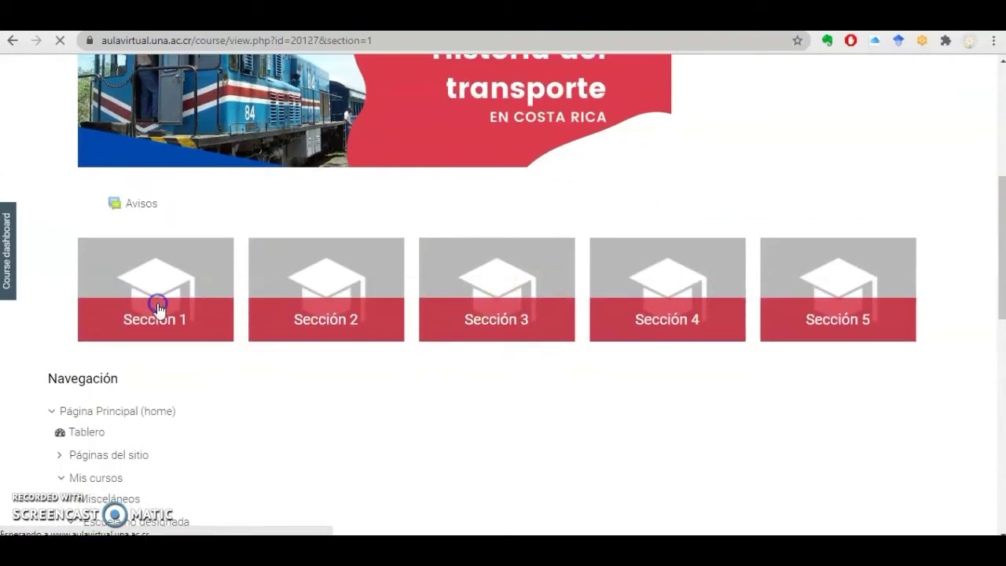
scroll(362, 338, down, 2)
scroll(362, 338, down, 3)
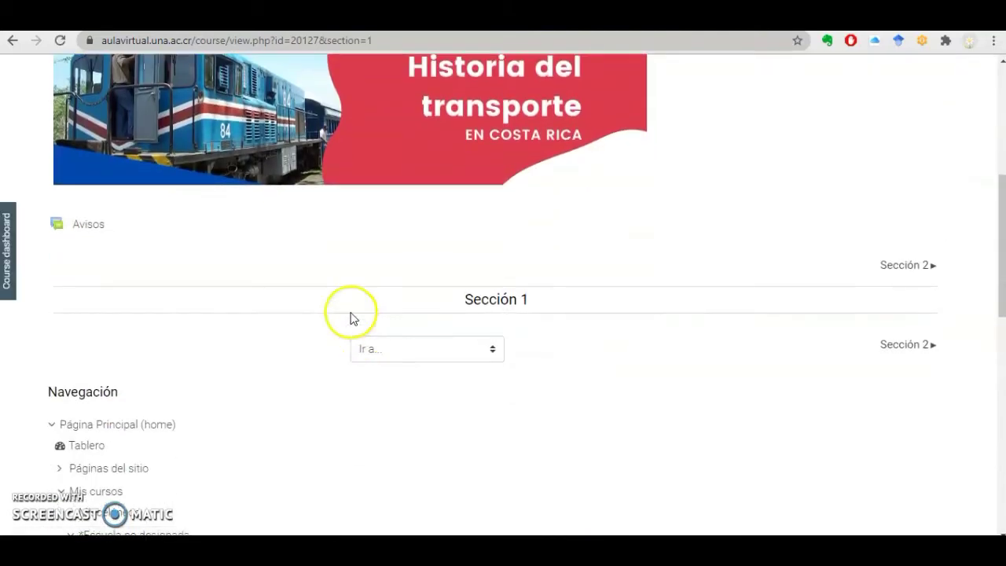
scroll(322, 285, up, 1)
click(11, 40)
scroll(603, 265, up, 5)
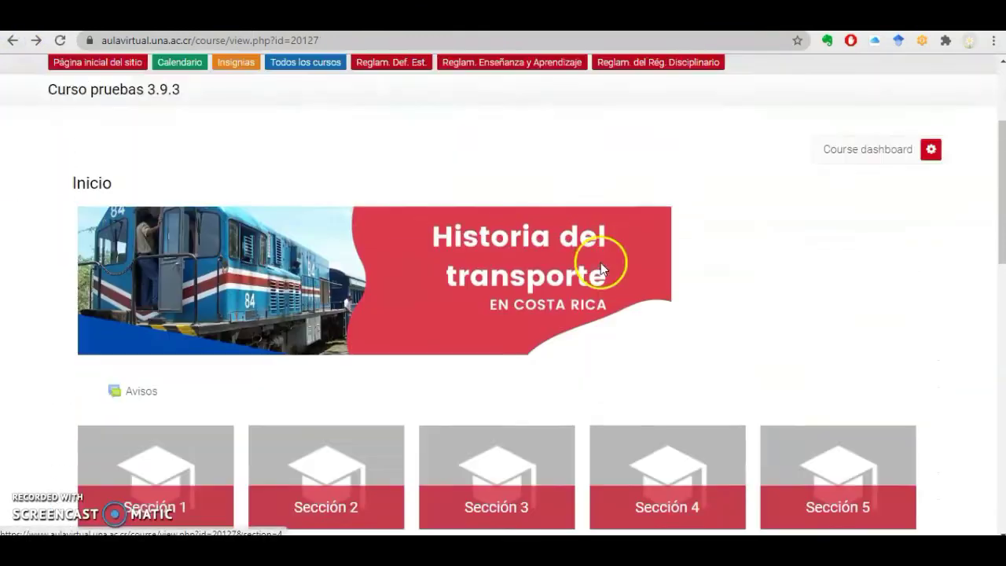
- Return to the normal role and go back to the section grid of the course
click(803, 71)
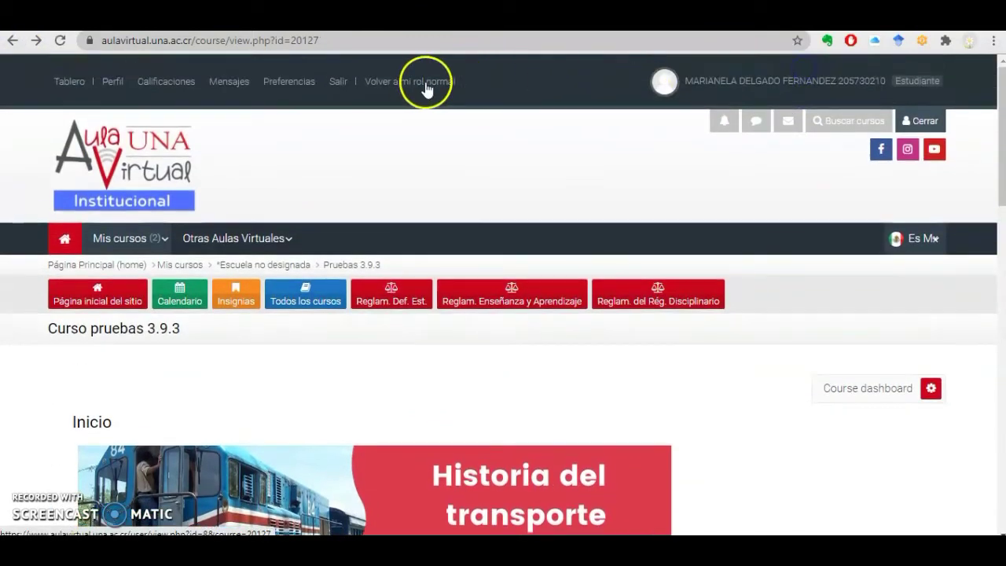
click(423, 81)
scroll(652, 259, down, 5)
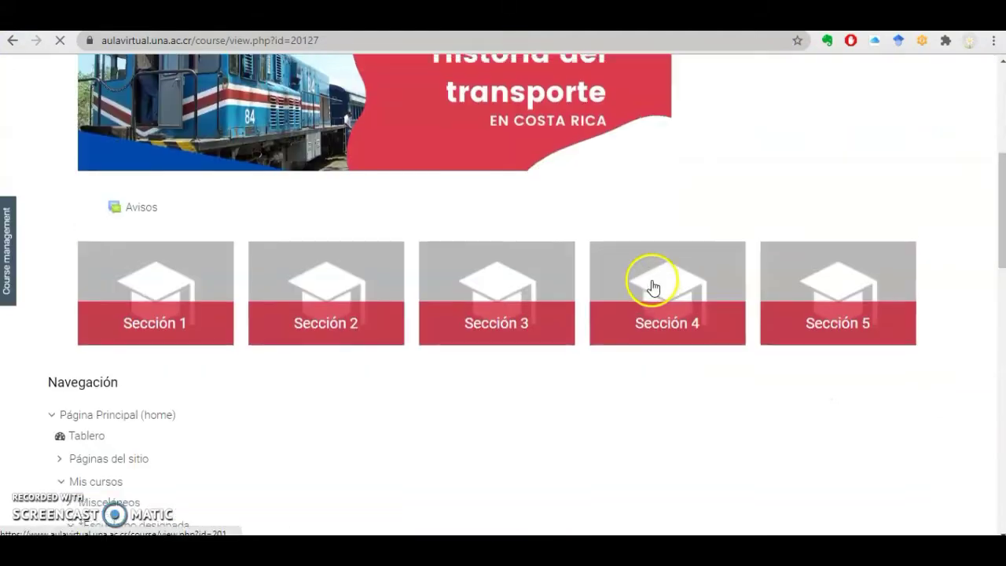
- Turn on editing for the course and go back to its section grid
scroll(652, 287, up, 5)
click(385, 240)
scroll(595, 291, down, 7)
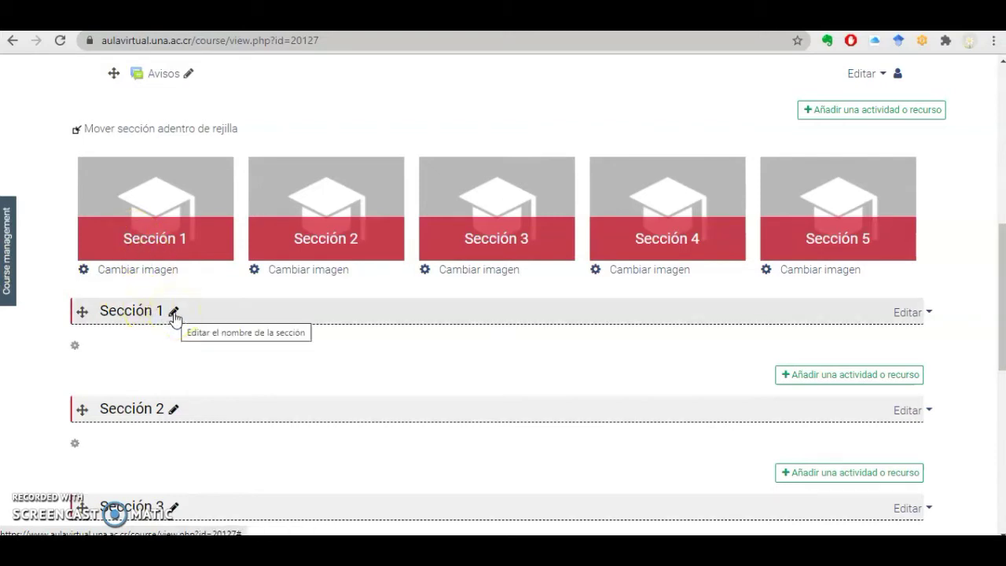
- Rename Sección 1 inline as "Historia del Ferrocarril al Pacífico" and reload the course page to update its tile
click(158, 240)
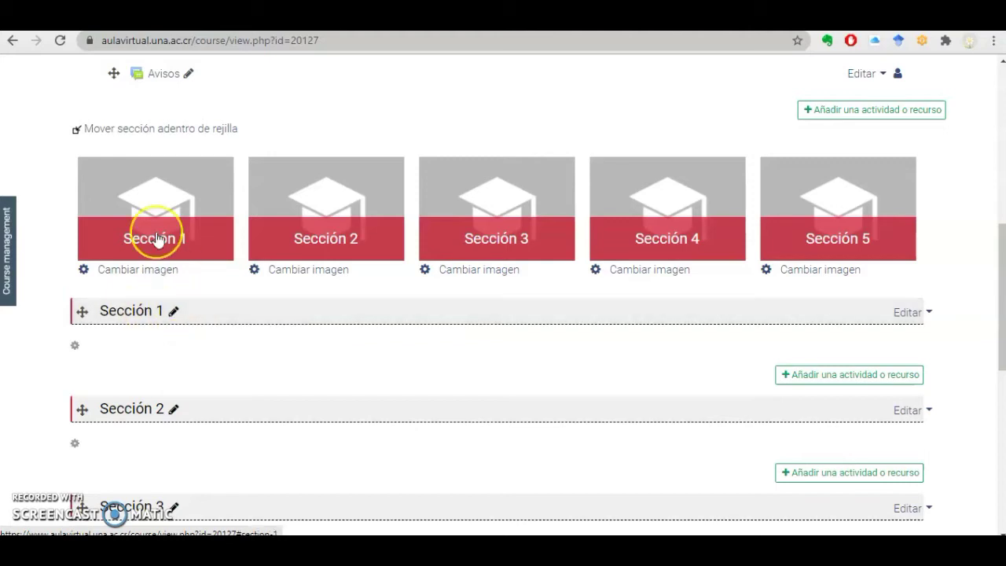
click(173, 312)
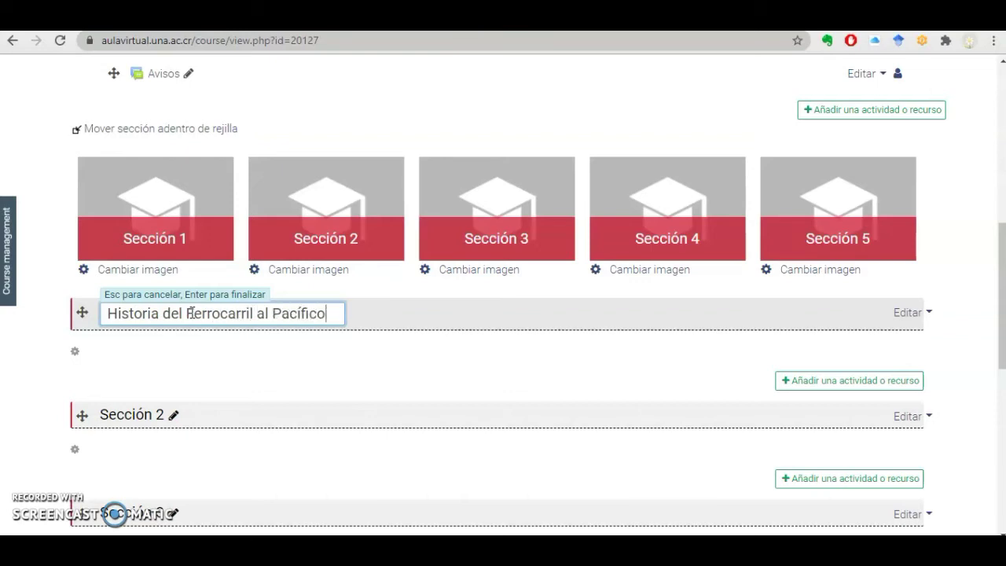
click(188, 308)
key(Return)
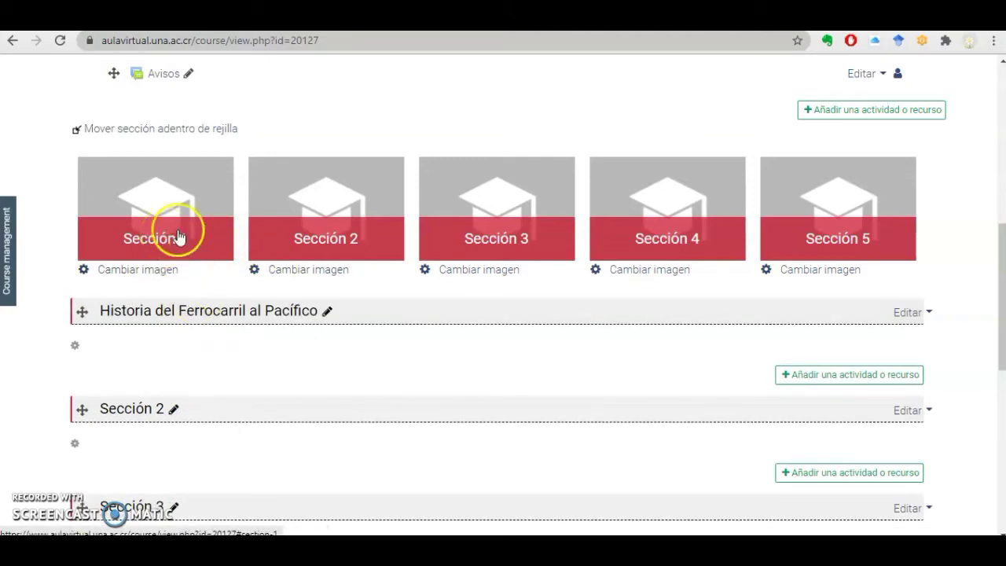
click(59, 40)
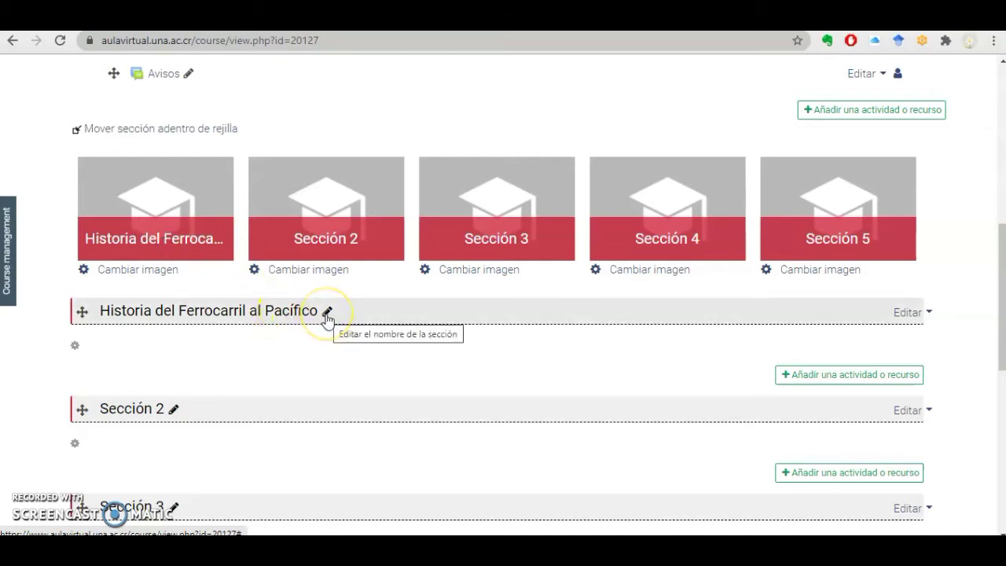
- In the first section's settings, set the name to "Tema 1" and enter "Historia del Ferrocarril al Pacífico" as the summary
click(908, 314)
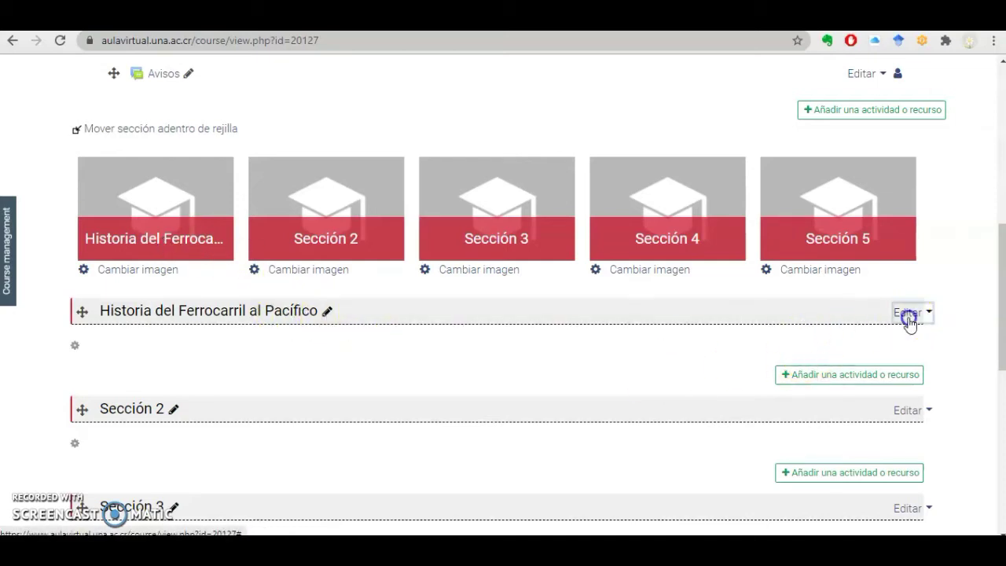
click(893, 339)
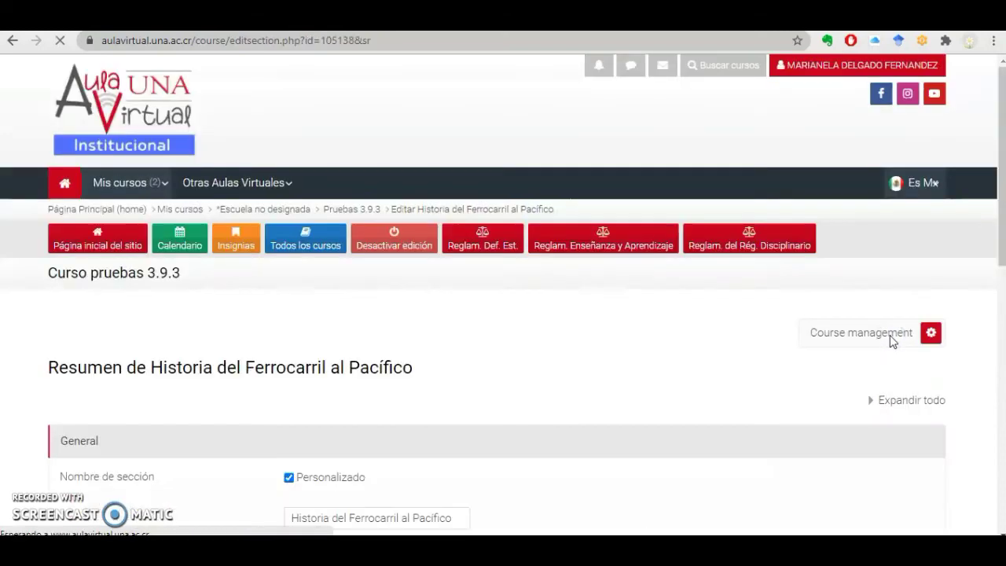
scroll(635, 409, down, 4)
drag(452, 222, 234, 227)
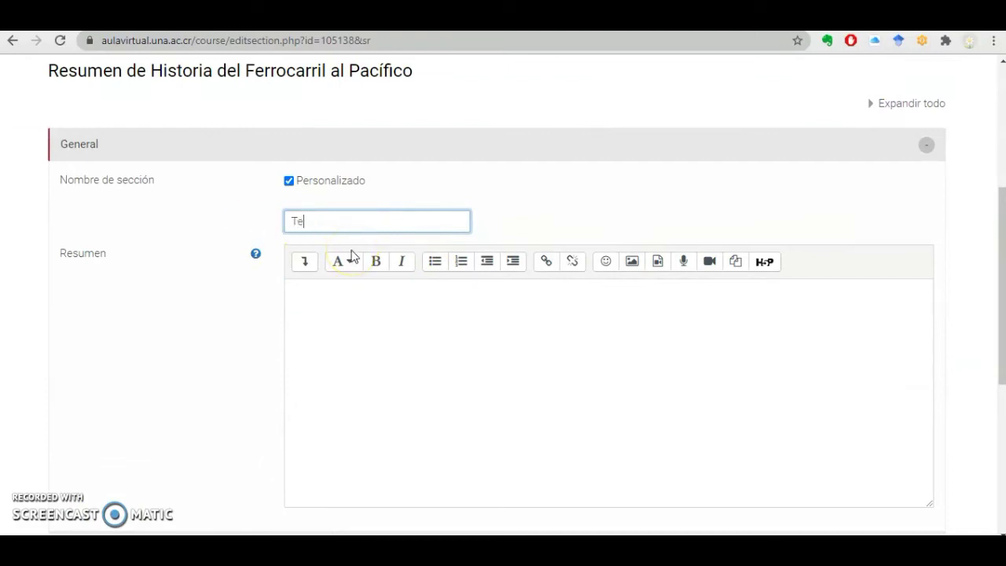
click(435, 343)
text(Historia del Ferrocarril al Pacifico)
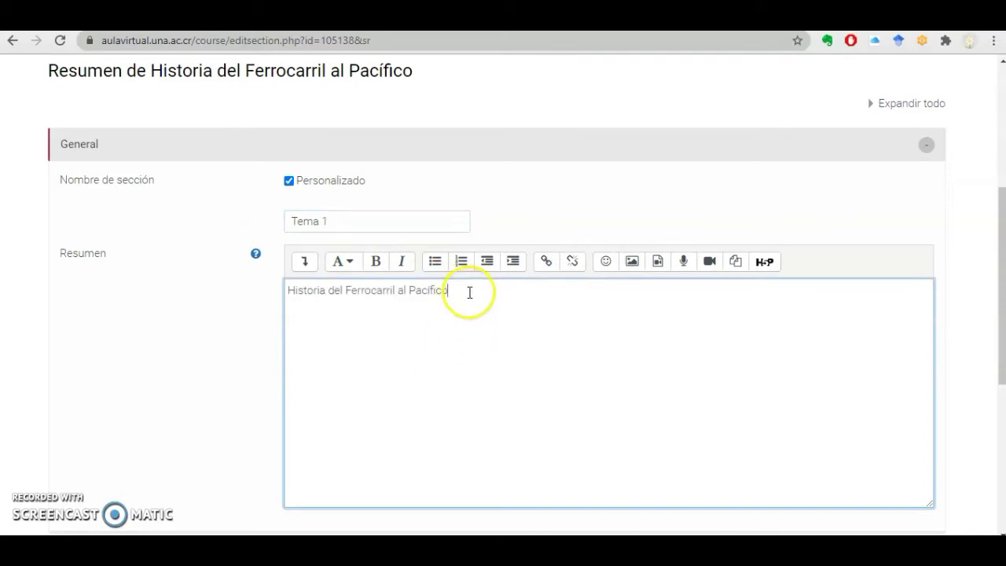
- Format the Tema 1 summary as bold with the medium heading style (Encabezado mediano) and save the section
drag(469, 291, 213, 285)
click(377, 263)
click(349, 264)
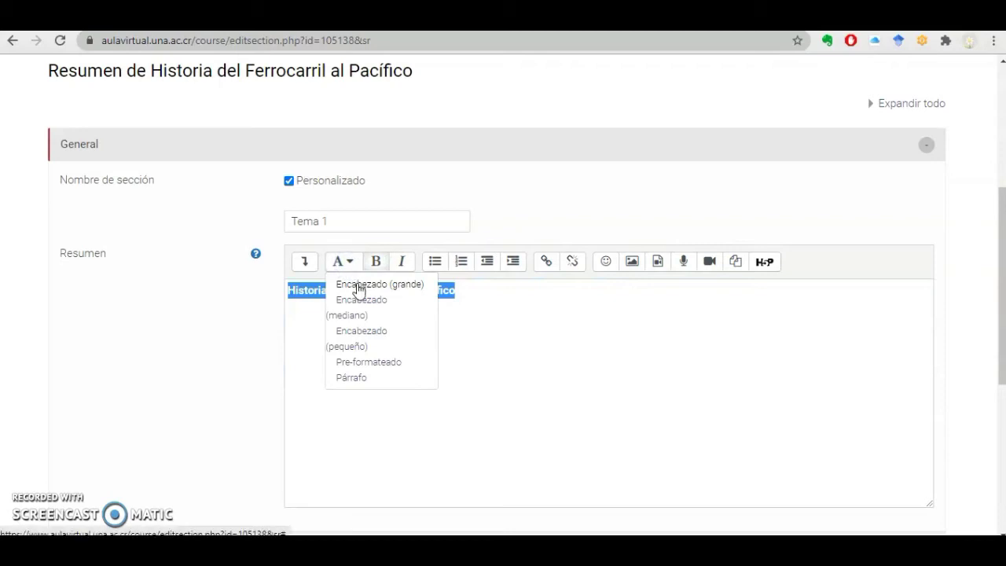
click(358, 301)
click(362, 305)
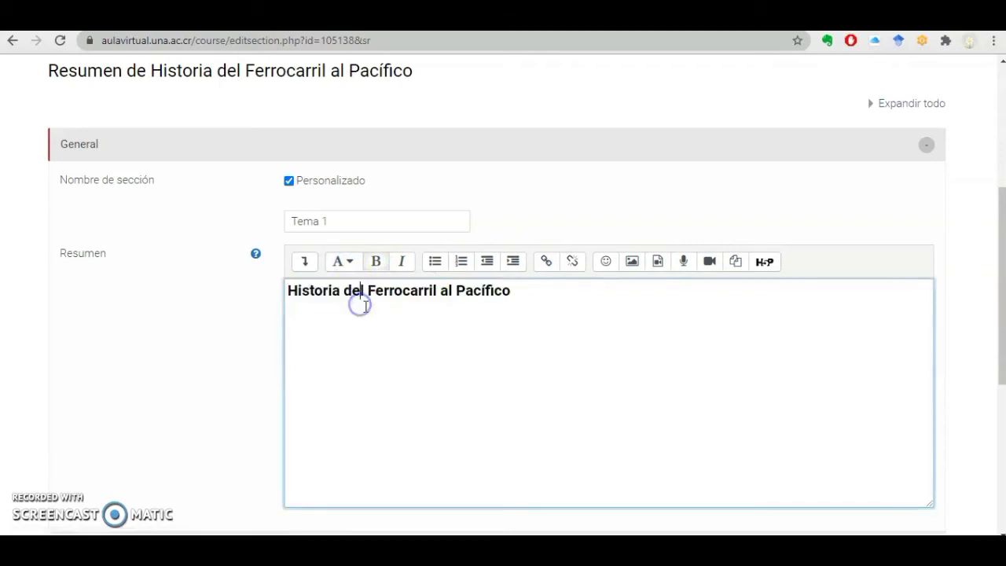
drag(511, 307, 198, 292)
click(356, 266)
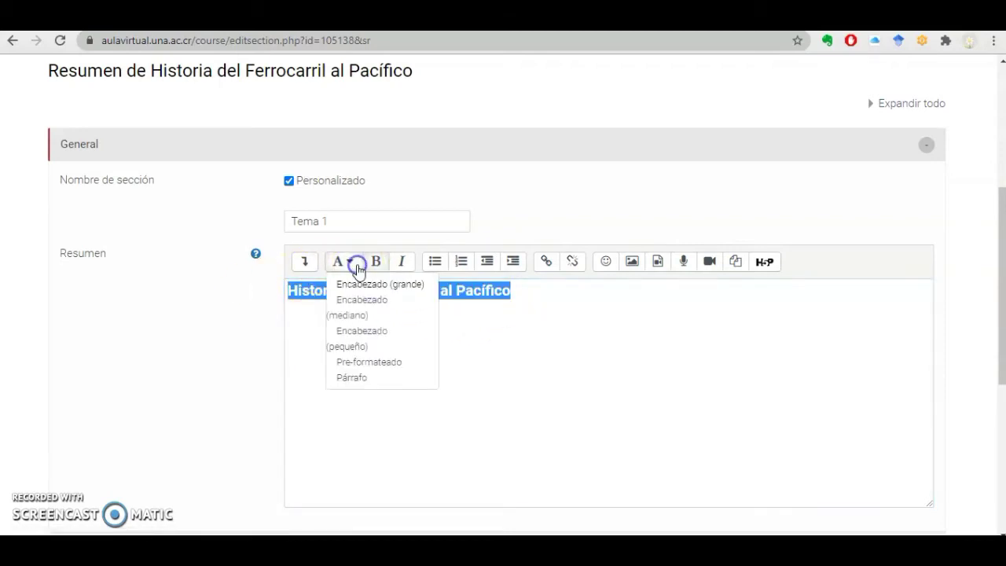
scroll(498, 353, down, 4)
click(355, 314)
scroll(377, 311, down, 6)
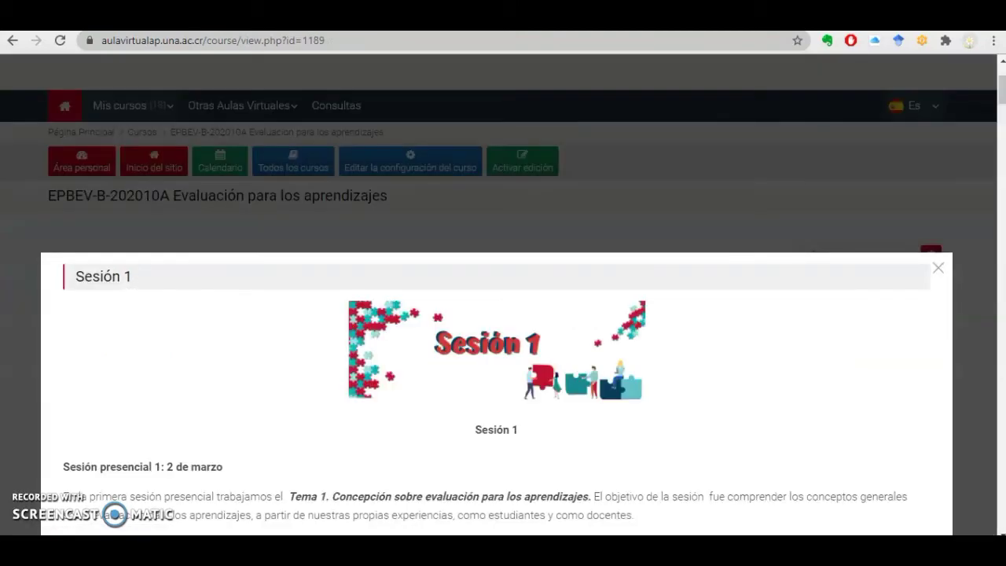
- Close the Sesión 1 content in the example course "Evaluación para los aprendizajes" and look over its illustrated section grid
click(942, 271)
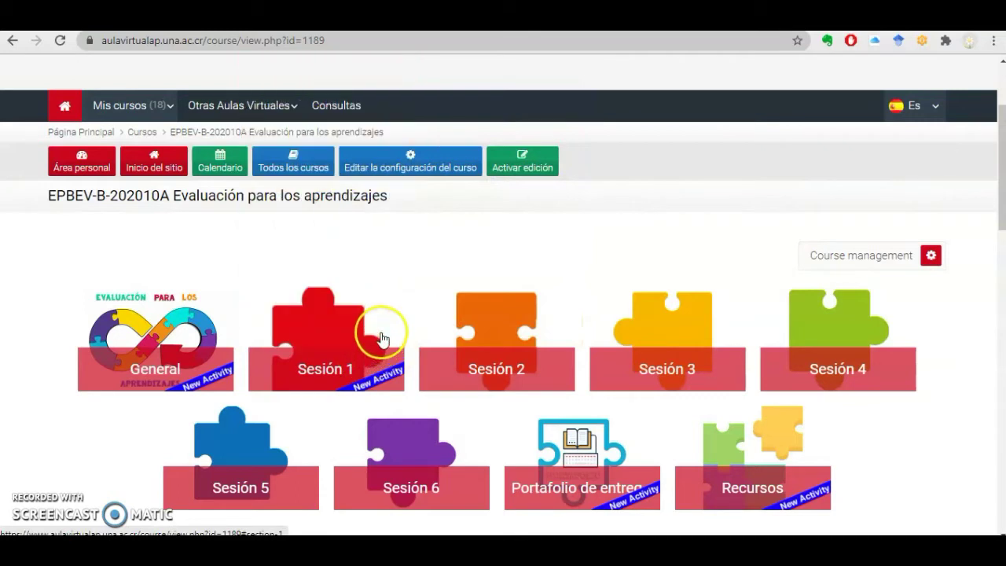
click(125, 105)
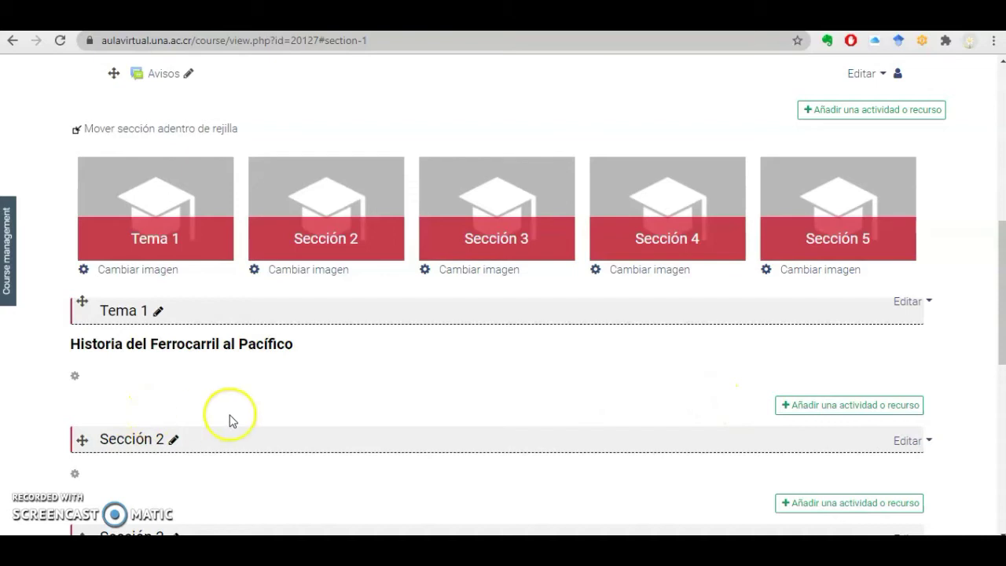
- In Sección 2's settings, enable a custom name, set it to "Tema 2" and enter "Tren Eléctrico" as the summary
scroll(230, 420, down, 1)
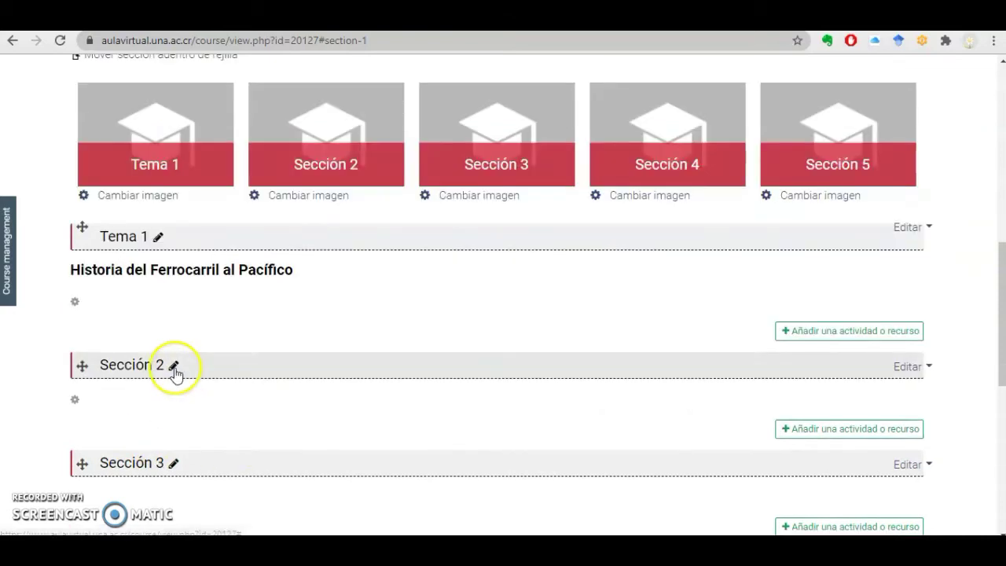
click(911, 370)
click(865, 396)
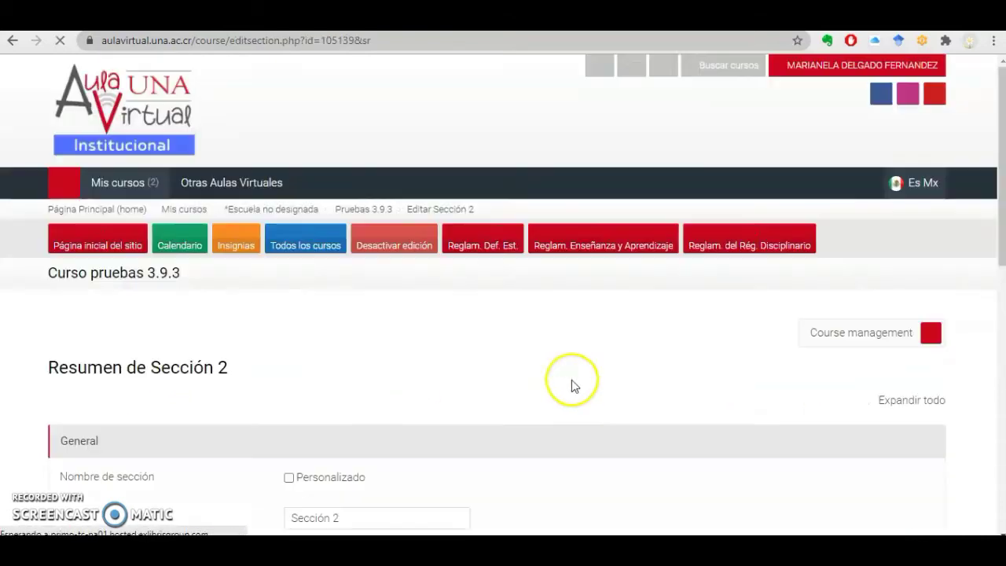
scroll(399, 420, down, 2)
click(289, 329)
click(346, 378)
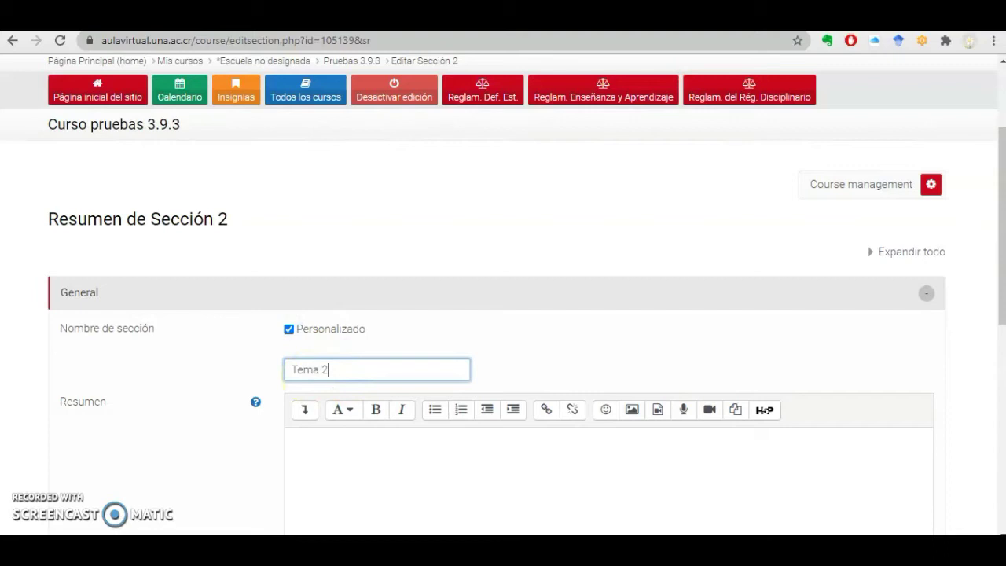
click(447, 508)
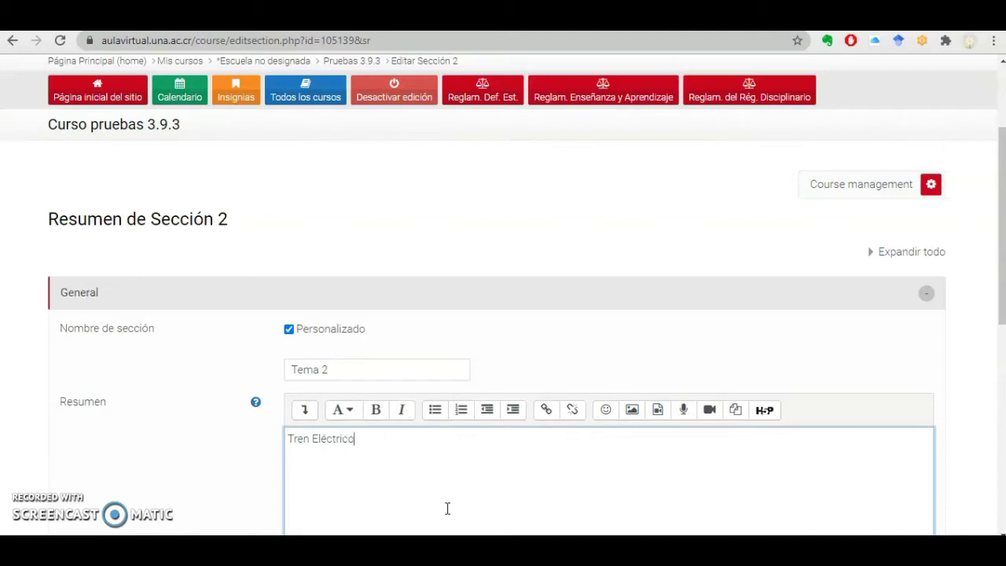
- Format the "Tren Eléctrico" summary as bold with the large heading style (Encabezado grande) and save the section
drag(449, 501, 108, 427)
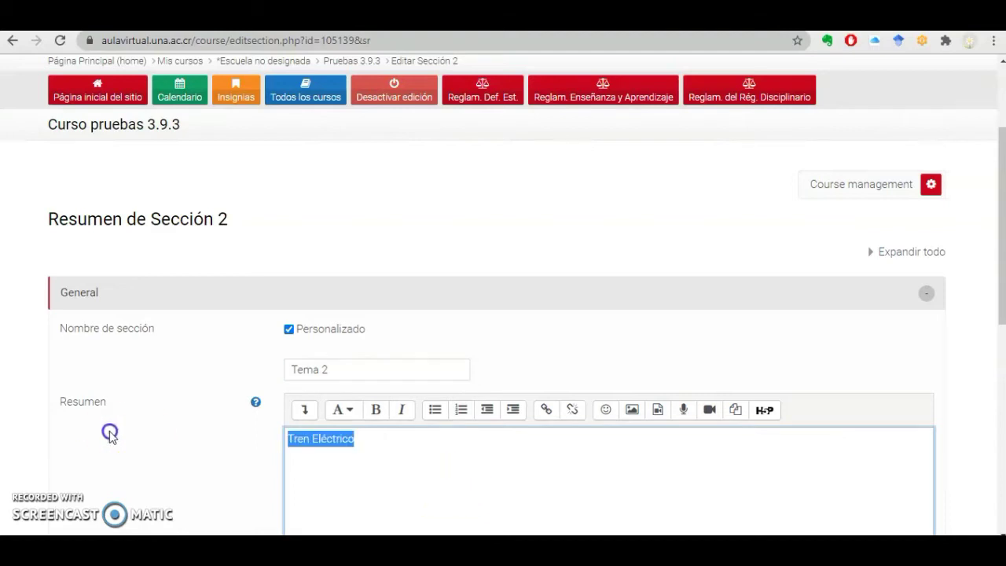
click(371, 409)
click(348, 409)
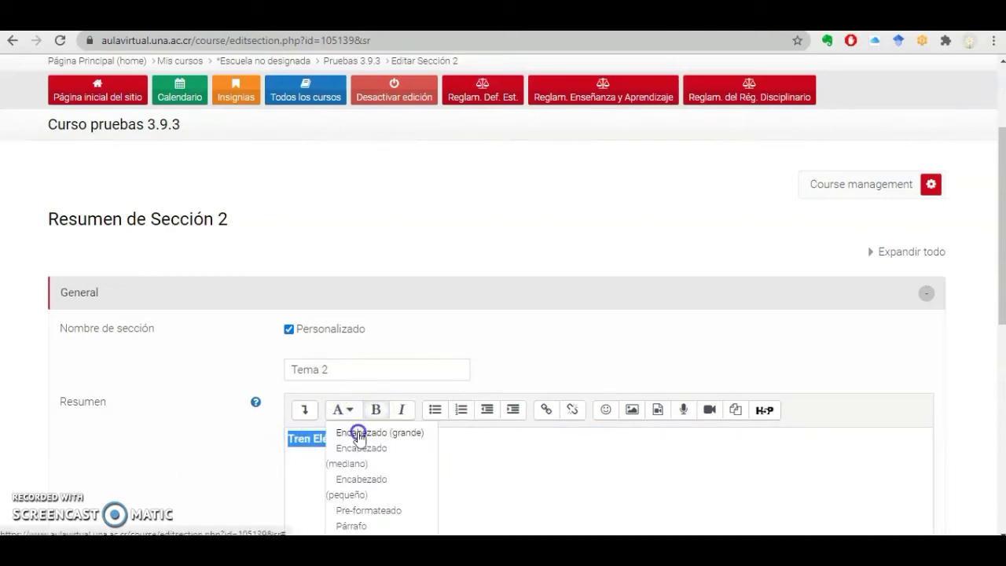
click(360, 435)
click(488, 452)
scroll(488, 452, down, 5)
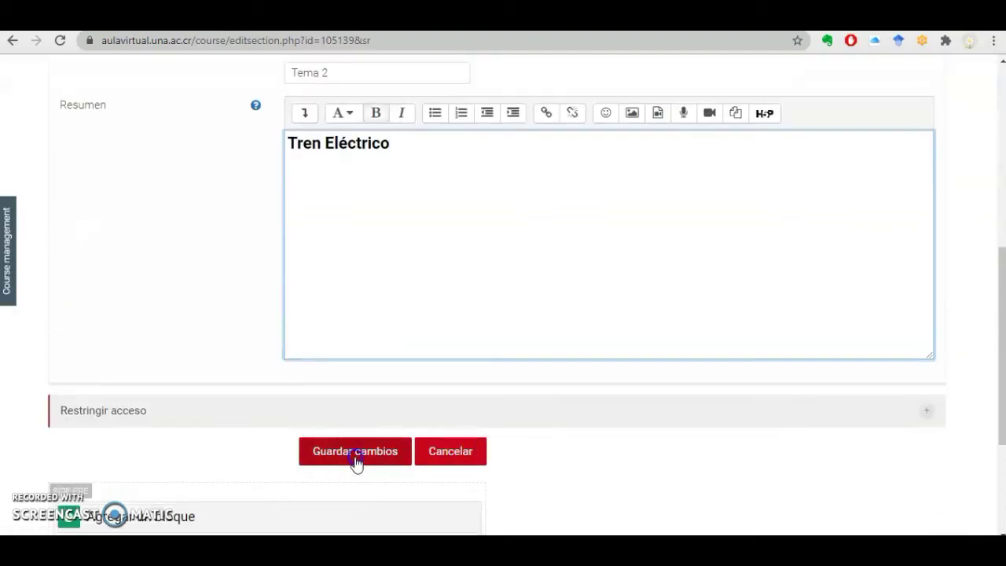
click(354, 460)
- Check the Tema 1 and Tema 2 grid tiles and their matching section summaries
scroll(392, 417, down, 10)
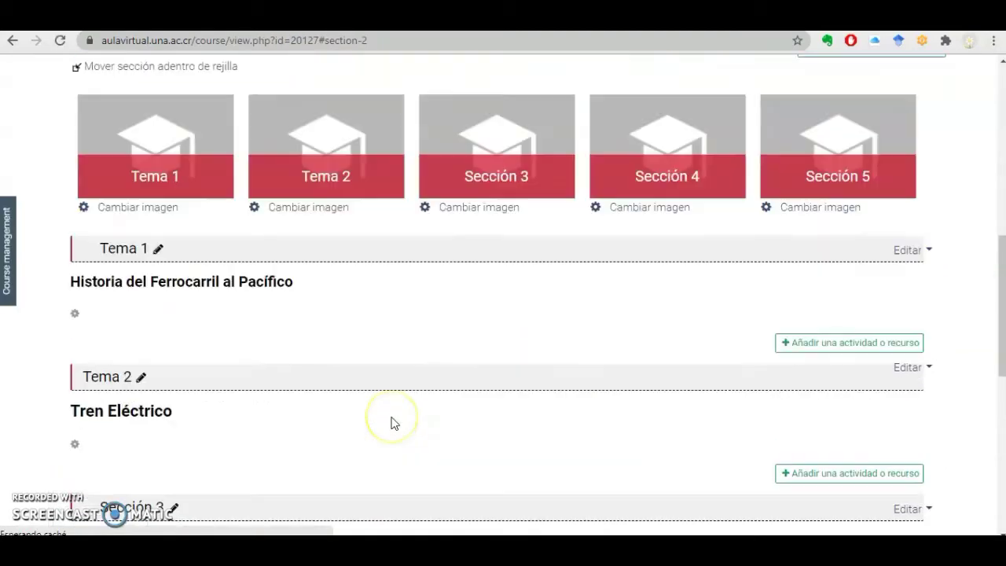
scroll(394, 423, up, 2)
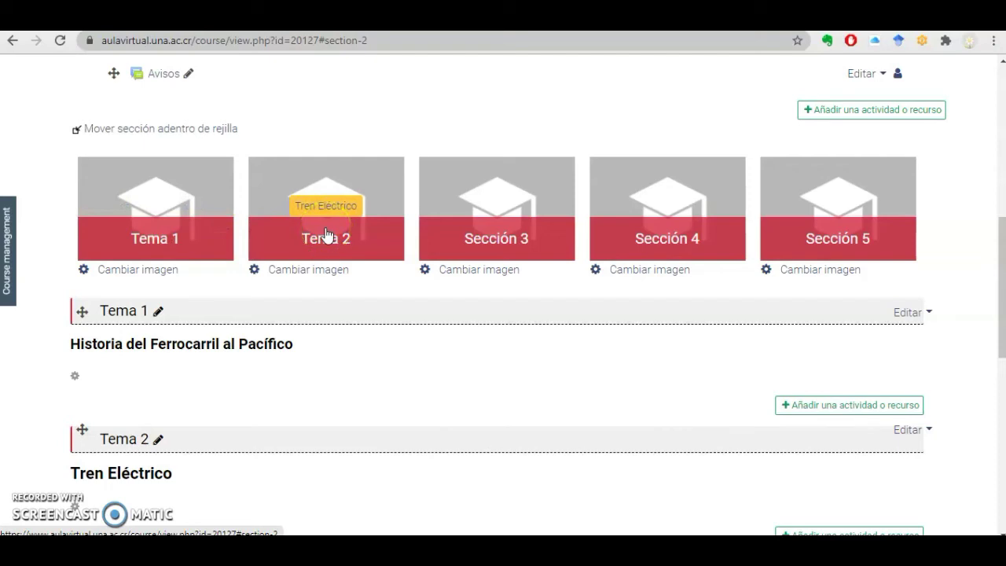
click(162, 360)
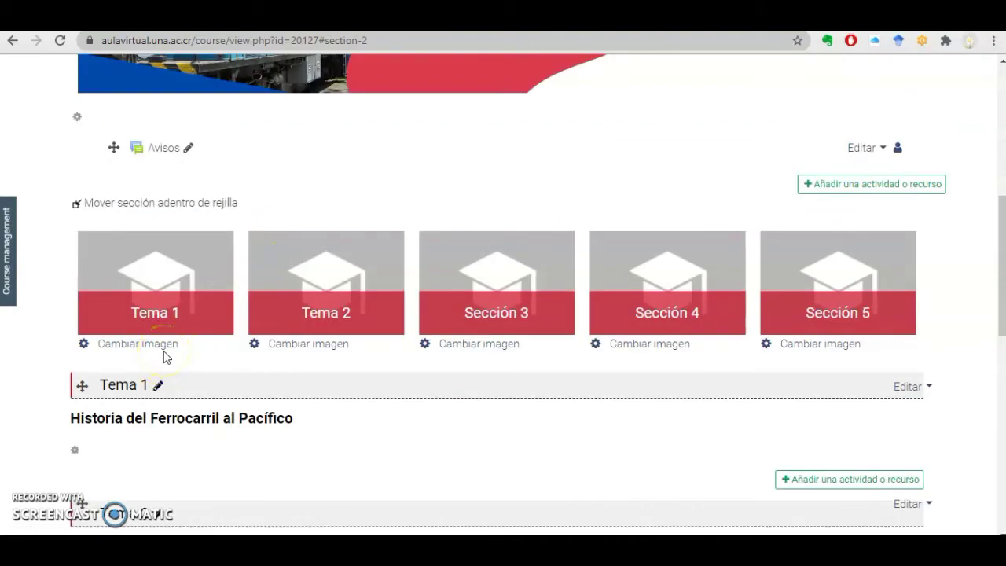
- Change the Tema 1 tile image to the trendiesel file from the Escritorio folder, save it and check the tile in the grid
click(122, 346)
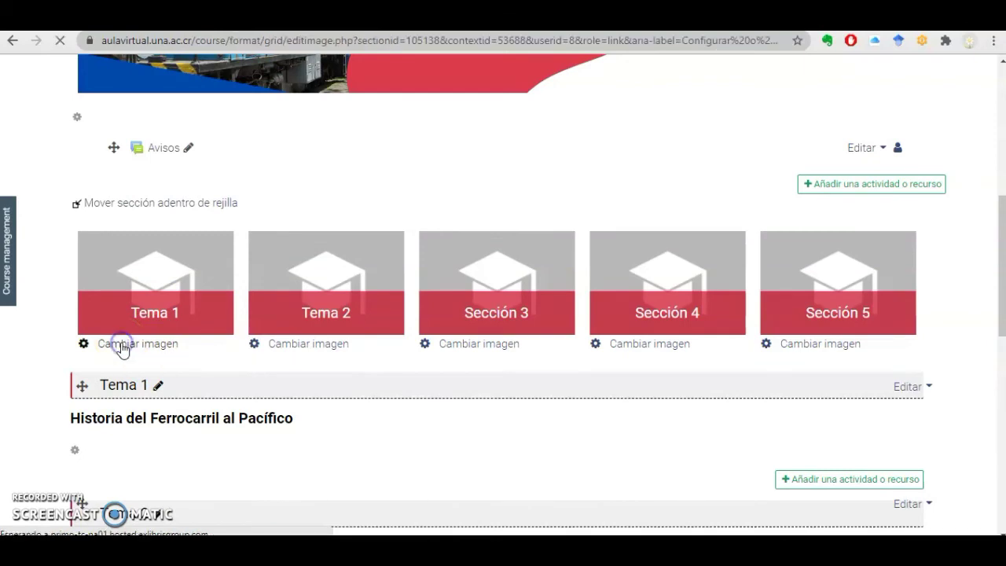
scroll(523, 358, down, 2)
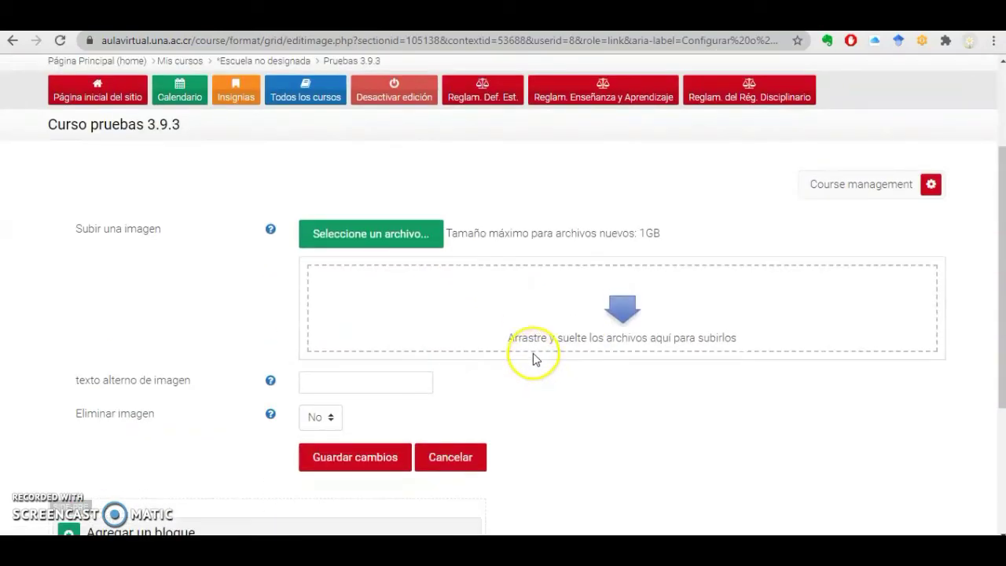
click(378, 236)
click(408, 221)
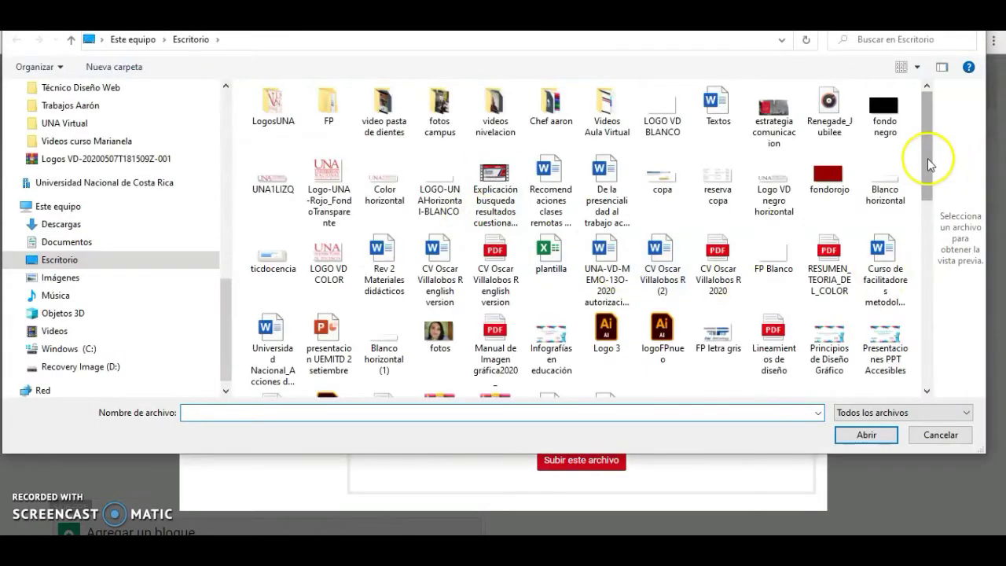
click(922, 287)
drag(922, 287, 899, 382)
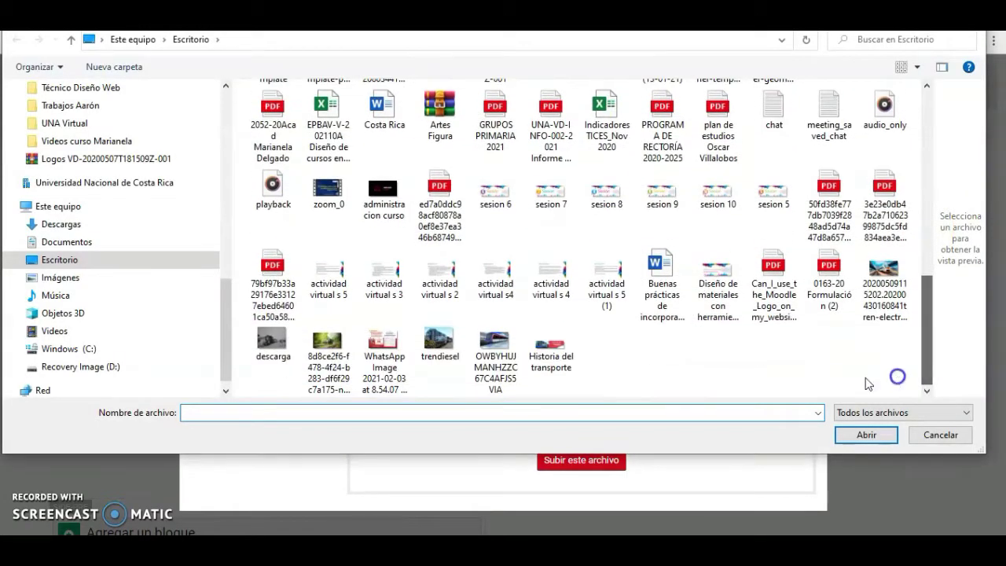
click(440, 346)
click(867, 435)
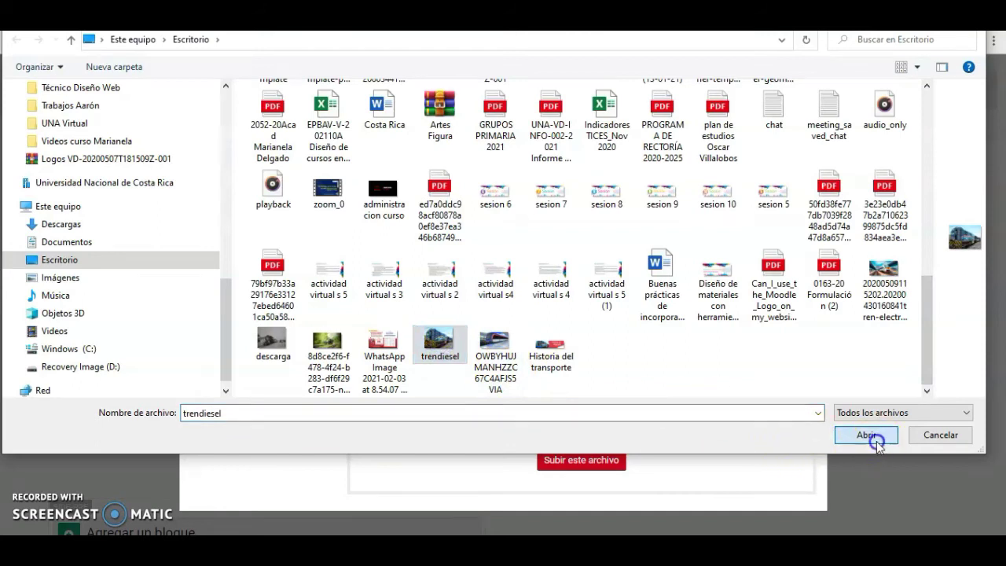
click(569, 469)
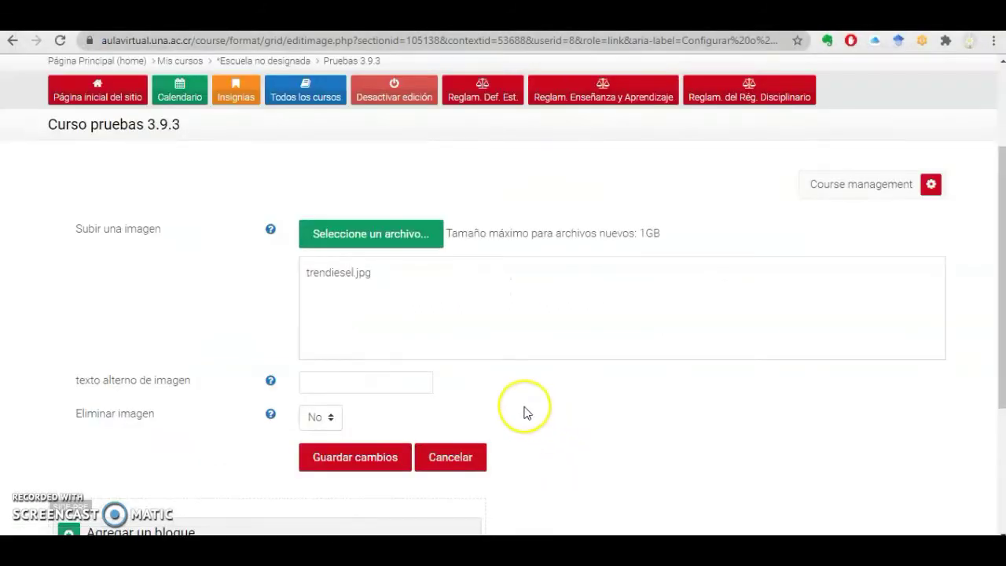
click(364, 471)
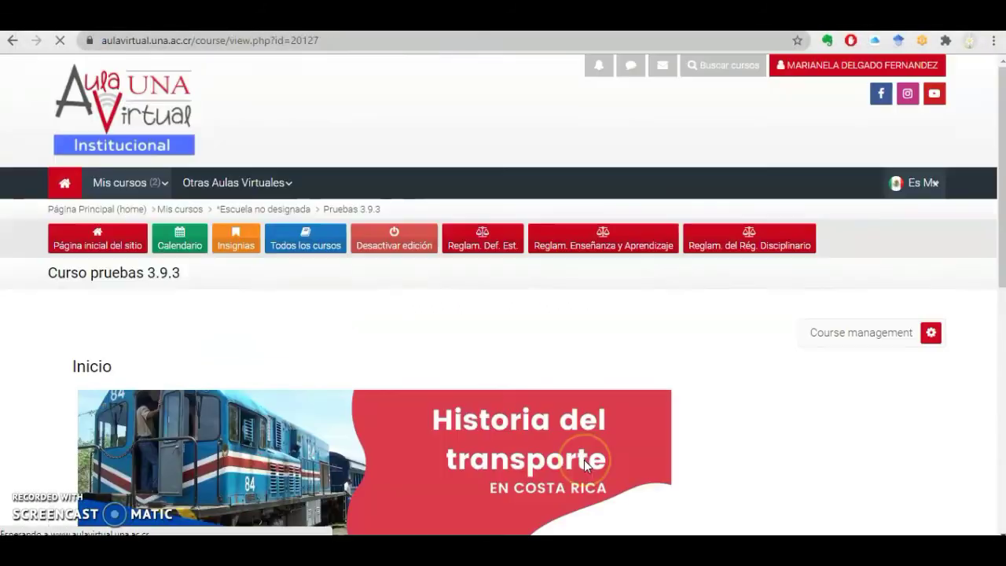
scroll(585, 466, down, 3)
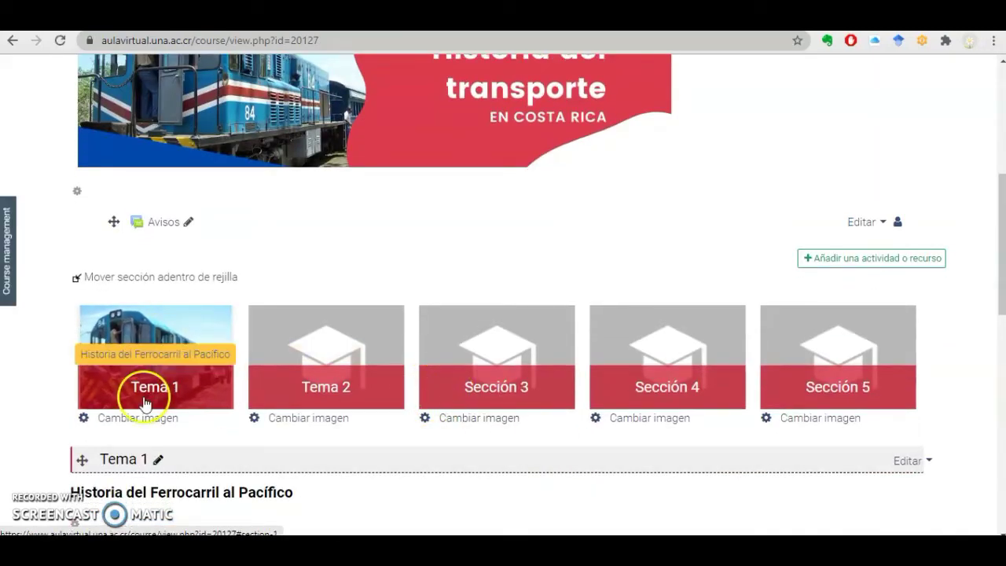
- Choose the tren-electricox2.x2 image file from the Escritorio folder as the new image for the Tema 2 tile
click(325, 425)
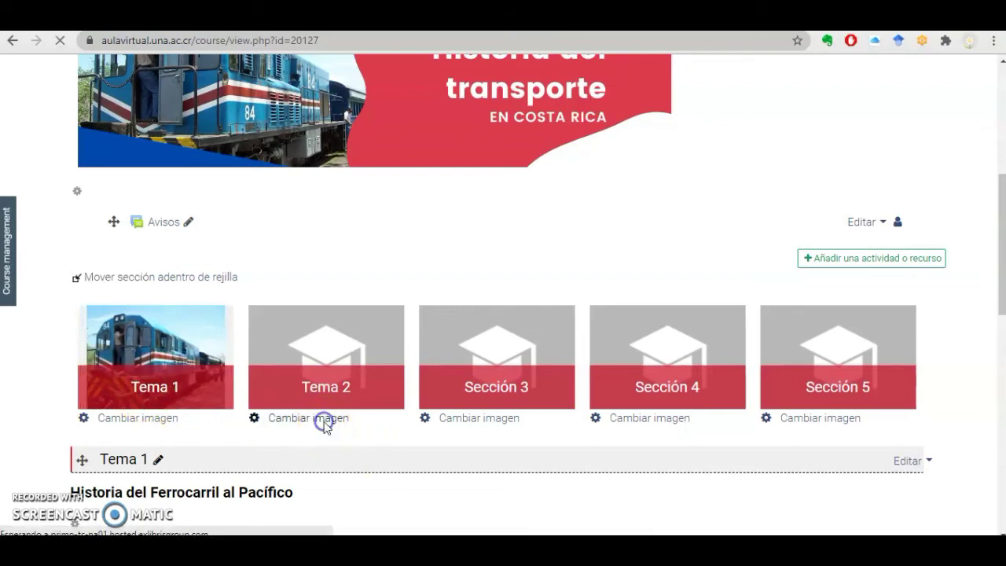
scroll(692, 417, down, 4)
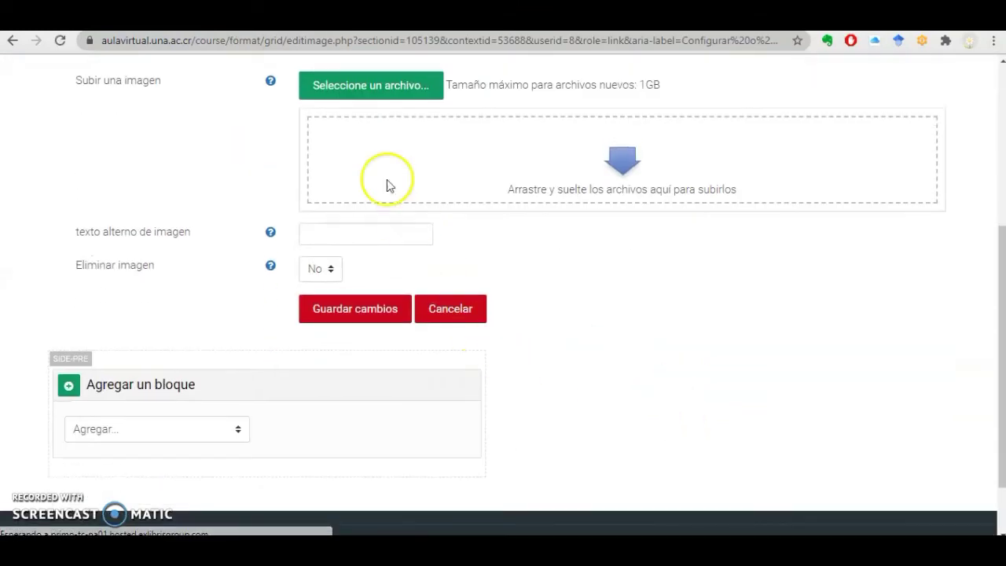
click(363, 84)
click(408, 219)
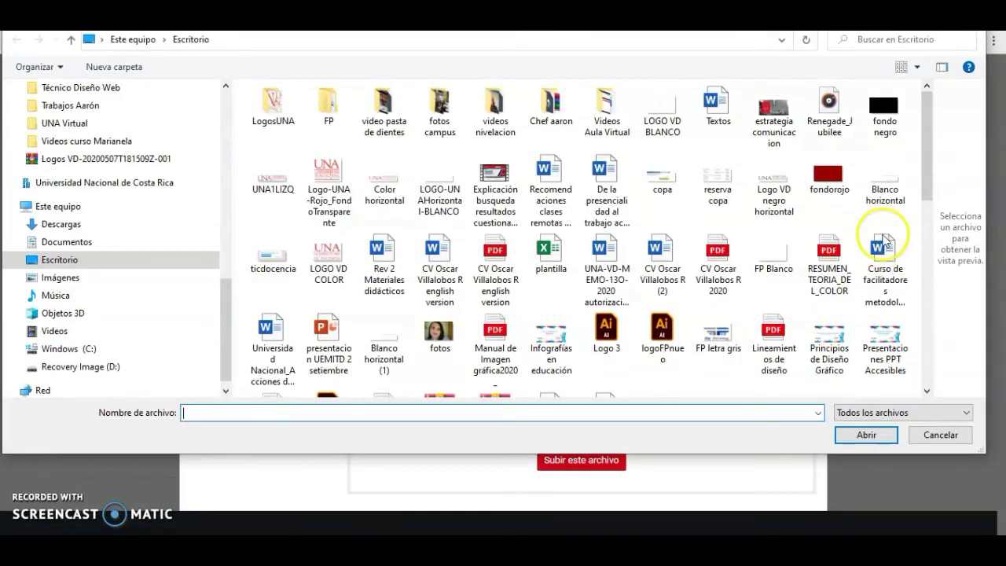
scroll(905, 220, down, 10)
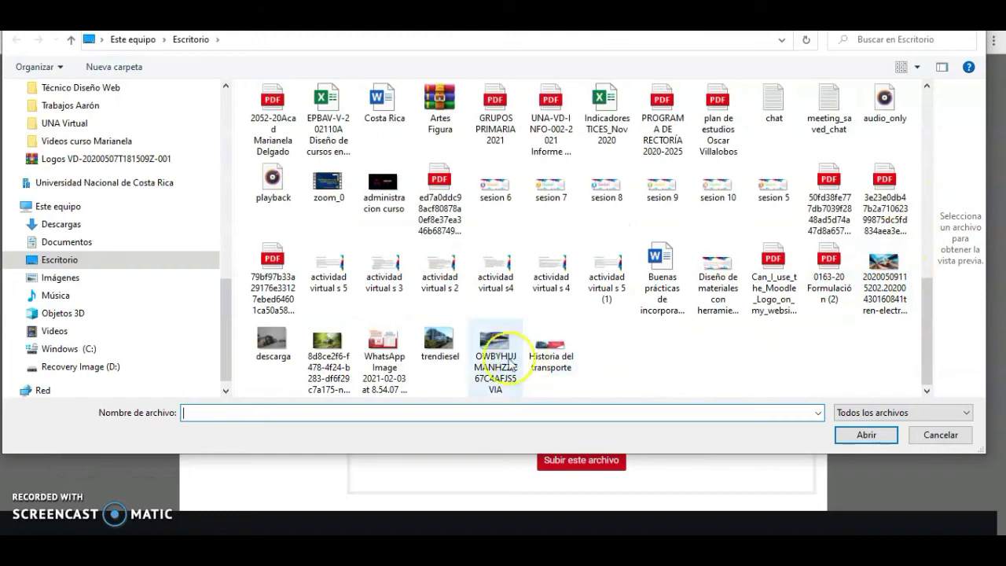
click(884, 275)
click(853, 435)
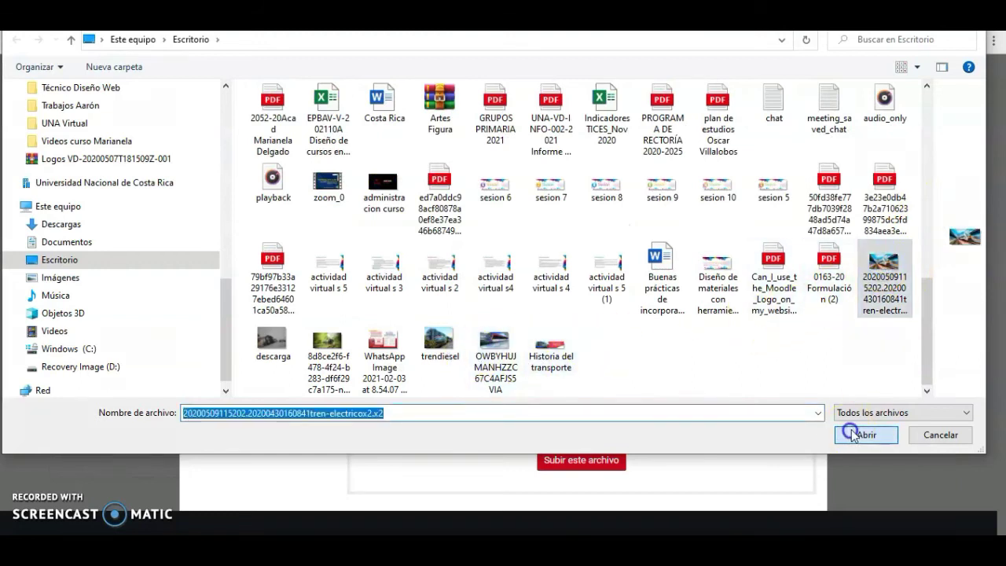
- Upload the chosen file, save it as the Tema 2 tile image and check both tiles in the grid
click(566, 462)
click(354, 314)
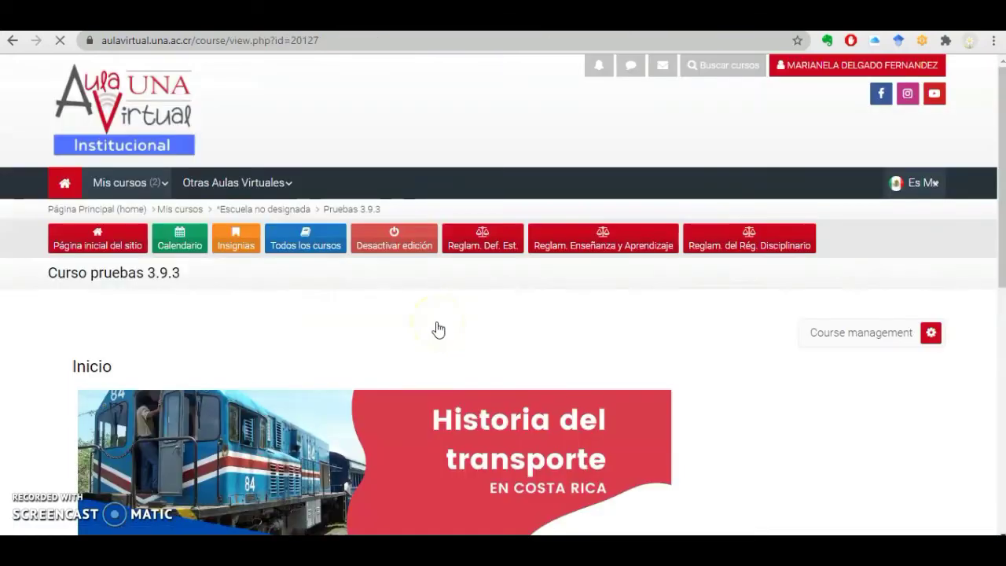
scroll(439, 331, down, 5)
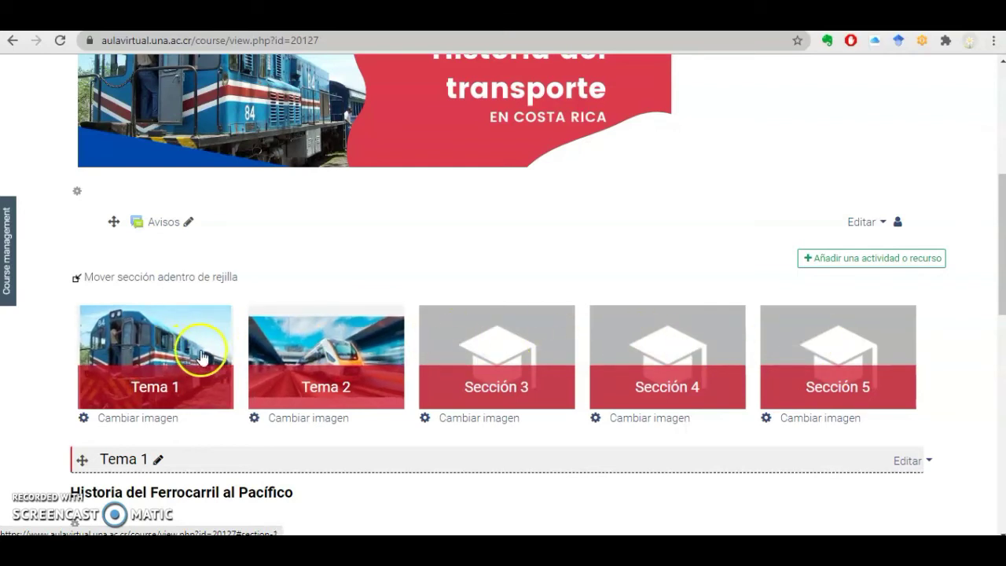
scroll(189, 355, down, 2)
scroll(203, 351, up, 2)
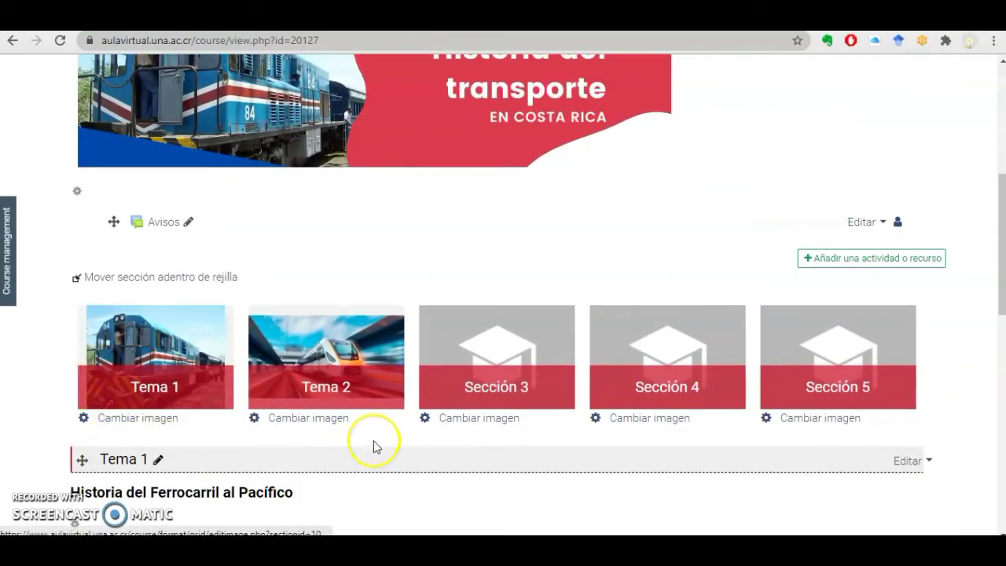
scroll(376, 446, down, 1)
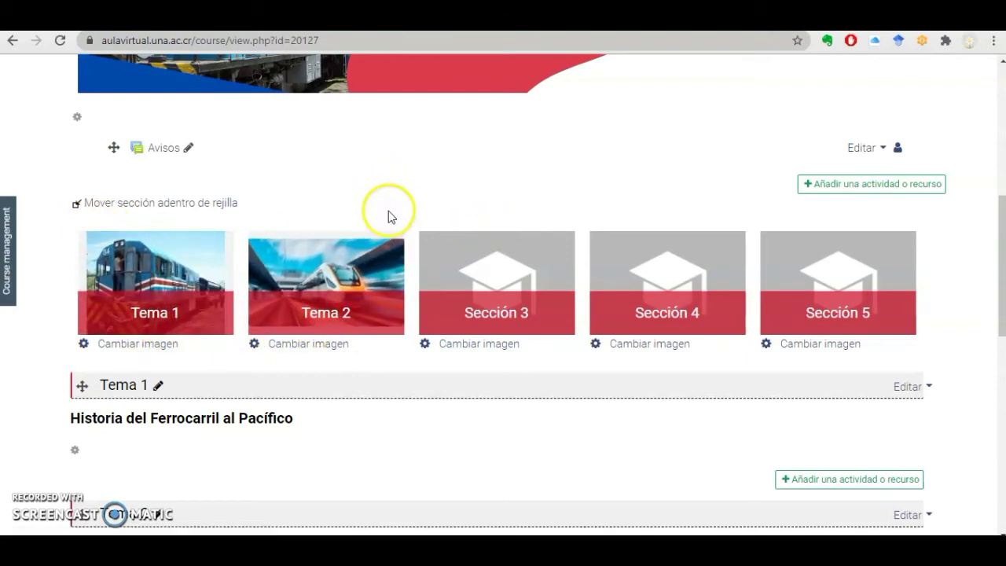
- Open the course configuration for editing and expand the Formato de curso settings
scroll(516, 290, up, 6)
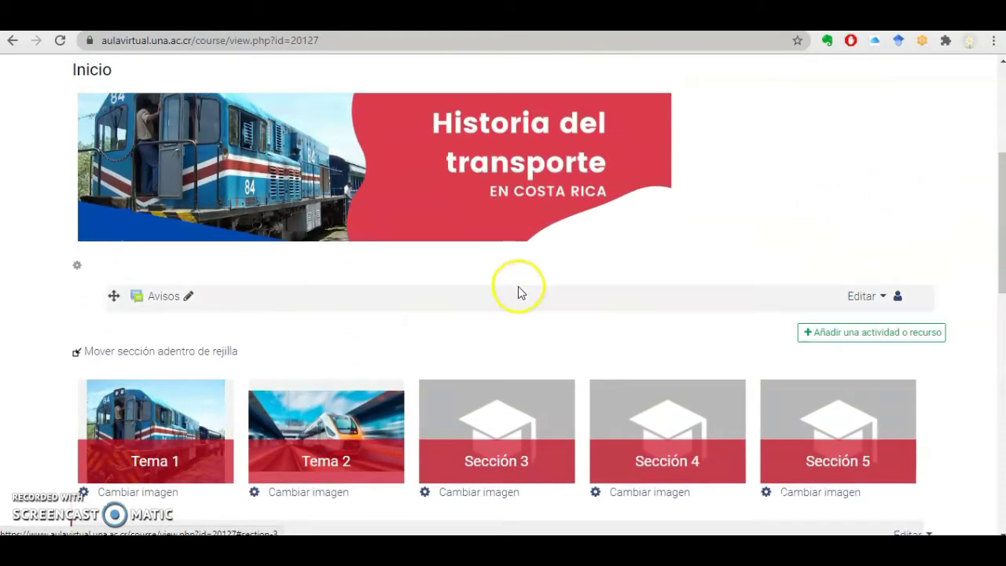
click(865, 346)
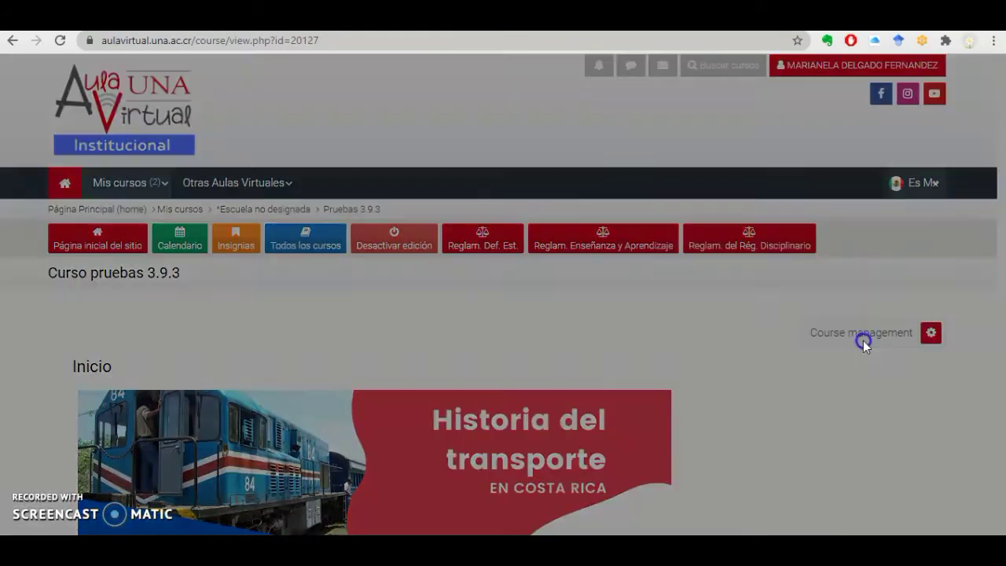
click(564, 203)
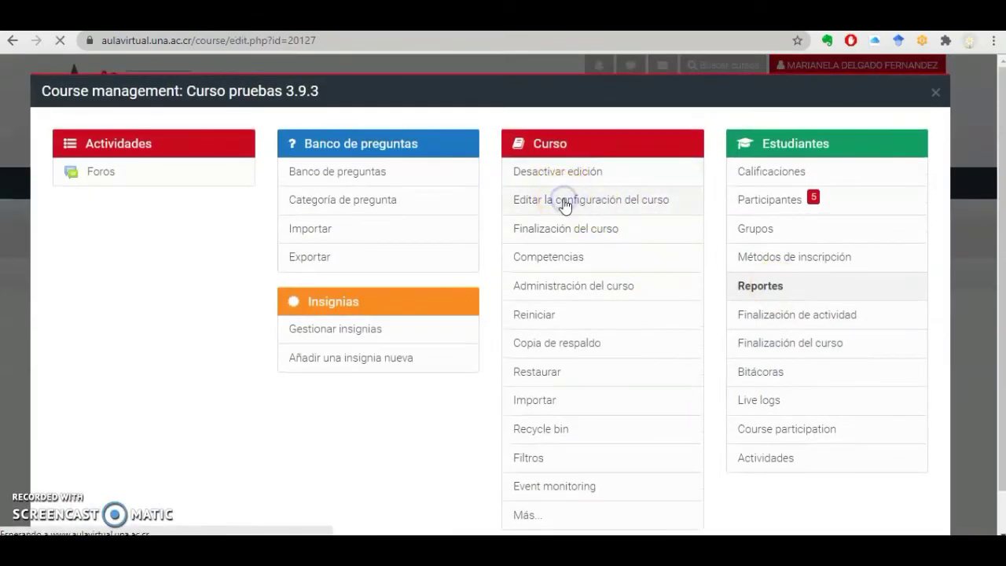
scroll(512, 341, down, 8)
scroll(499, 350, down, 3)
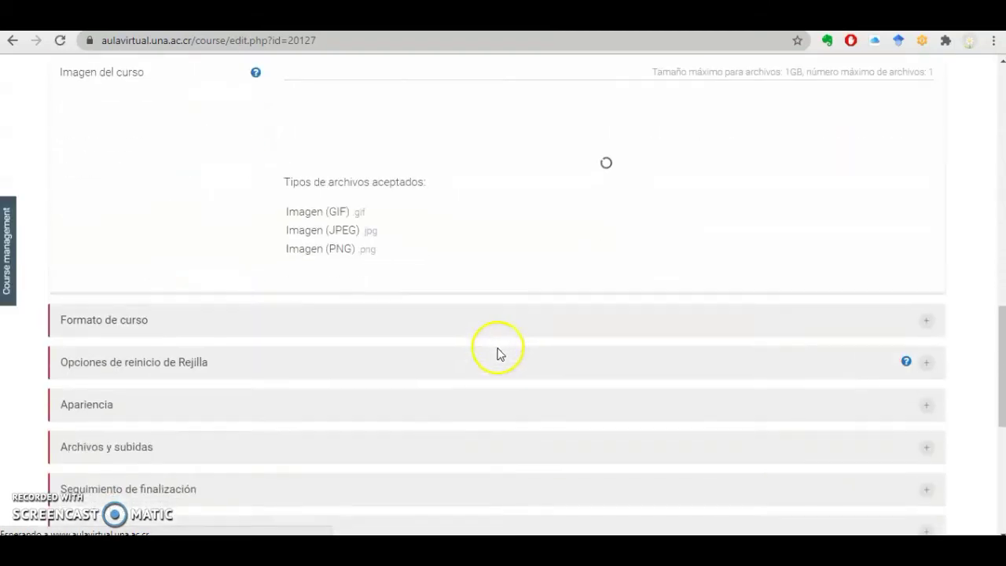
click(383, 373)
scroll(511, 363, down, 6)
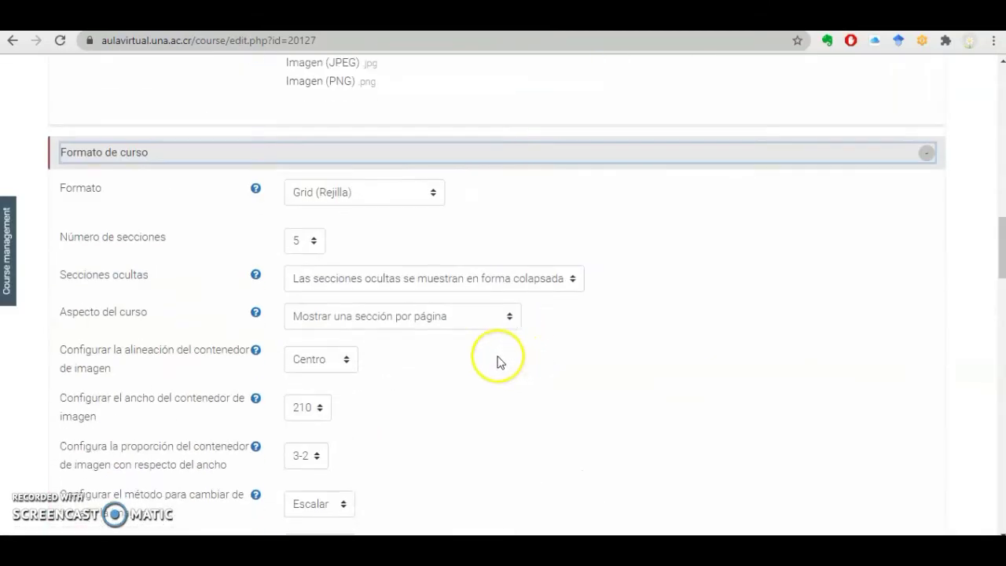
- Set the image container's proportion to width to 3-3, save the course settings and check the grid tiles
scroll(469, 349, up, 1)
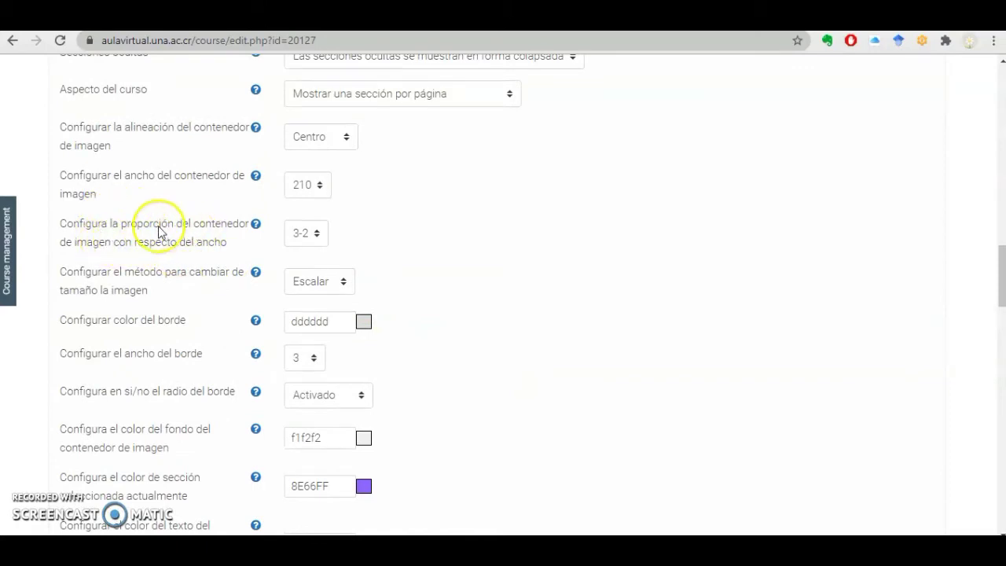
click(319, 233)
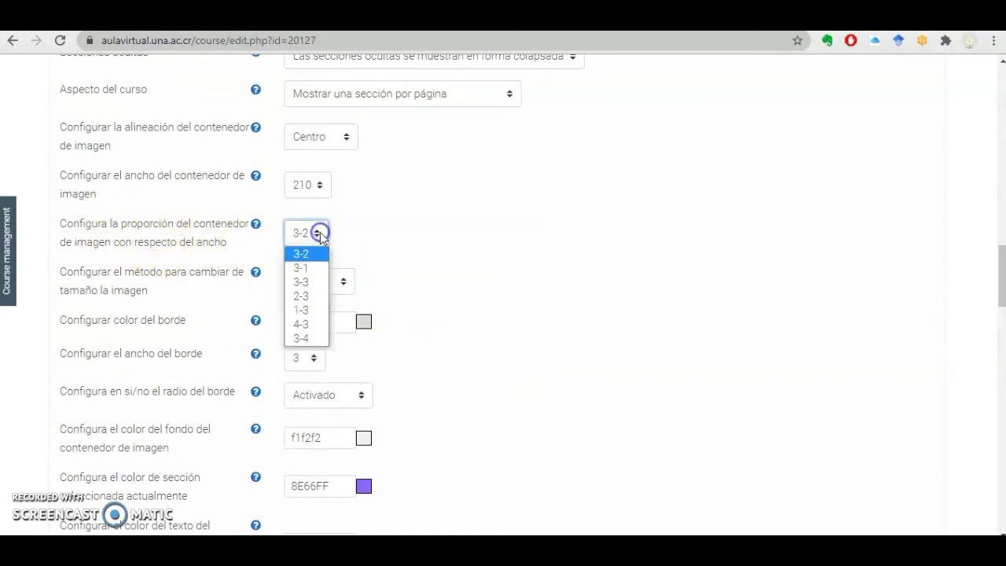
click(300, 281)
scroll(478, 291, down, 9)
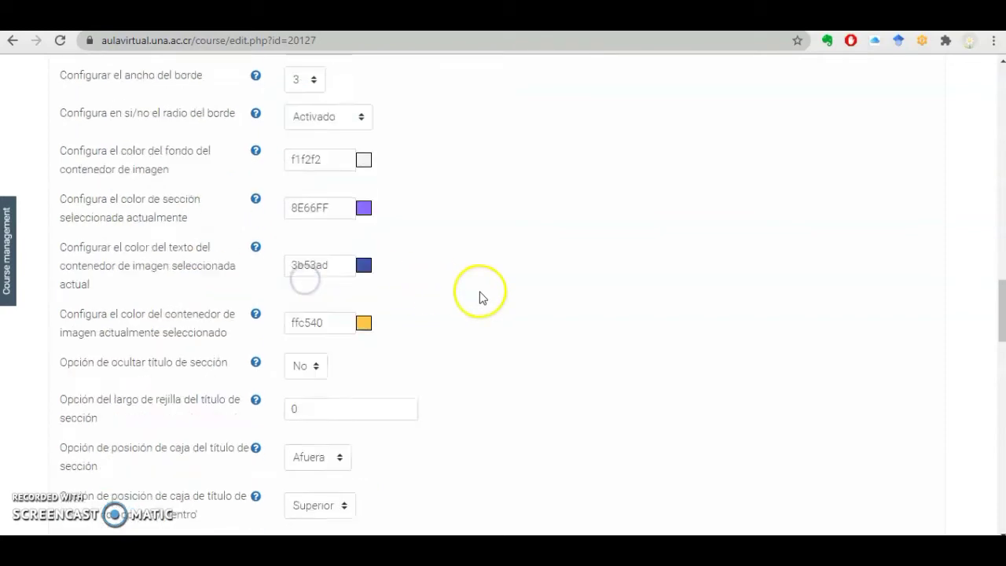
scroll(478, 299, down, 10)
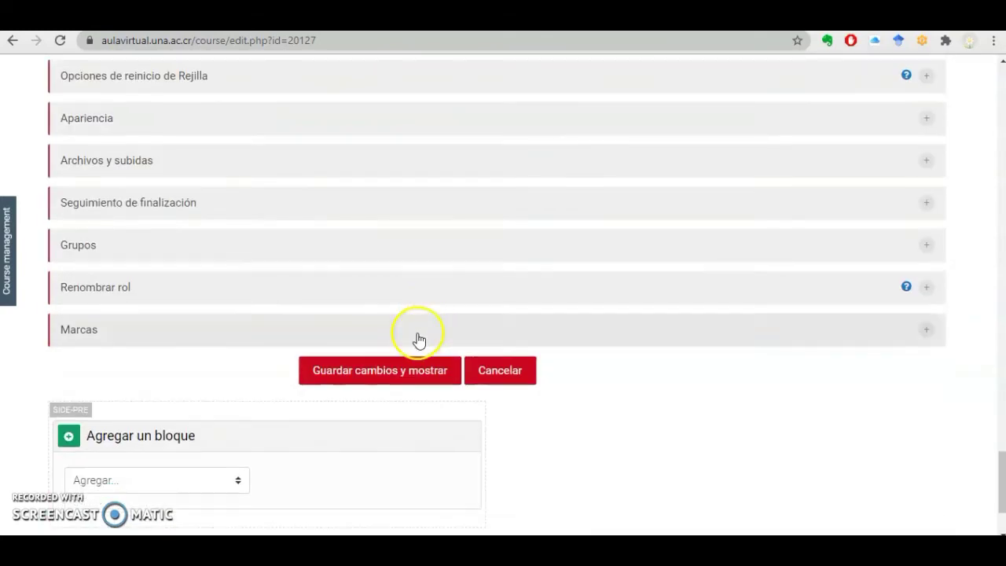
click(384, 375)
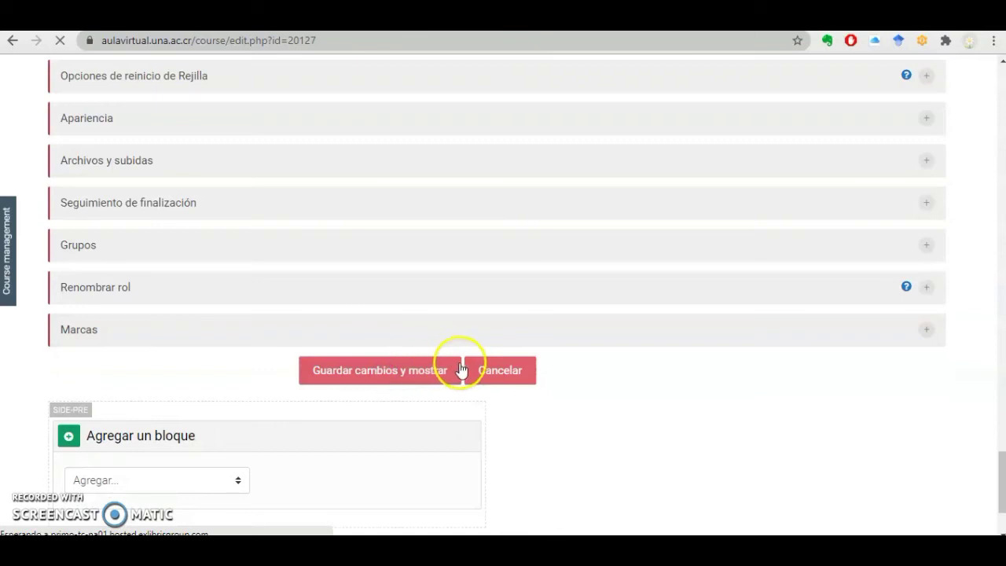
scroll(462, 368, down, 5)
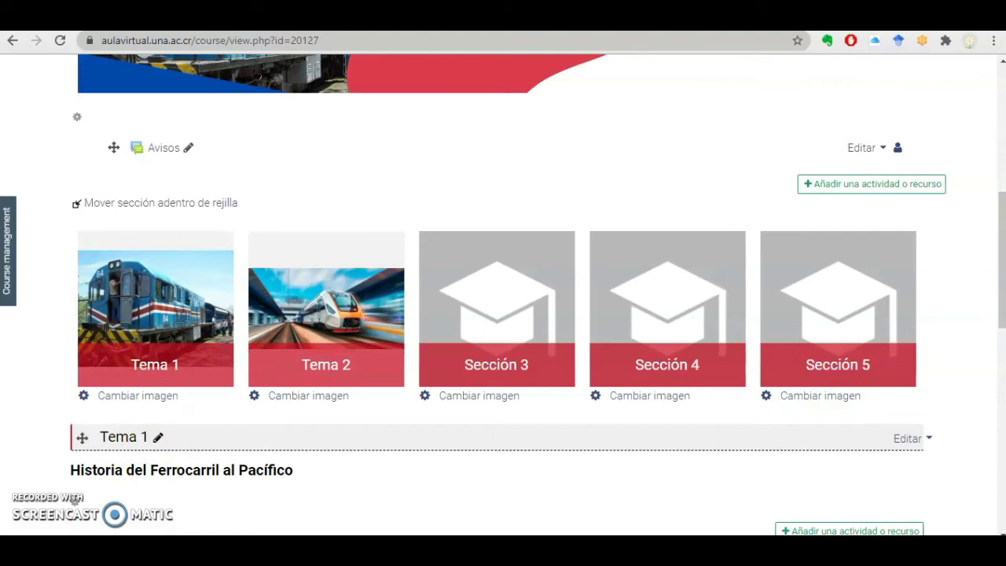
scroll(265, 456, up, 1)
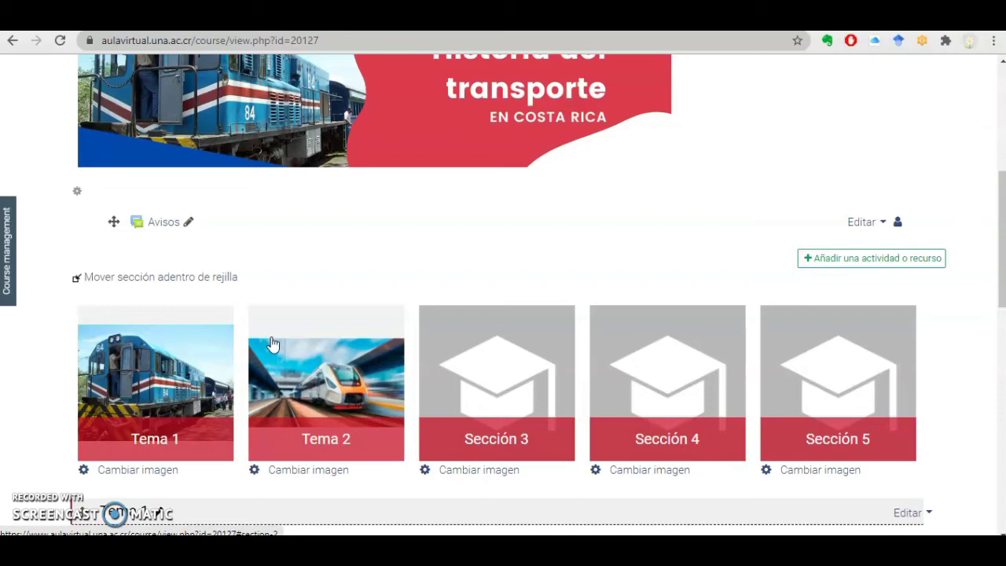
- Reopen the course configuration and show the image container options under Formato de curso
scroll(448, 327, up, 3)
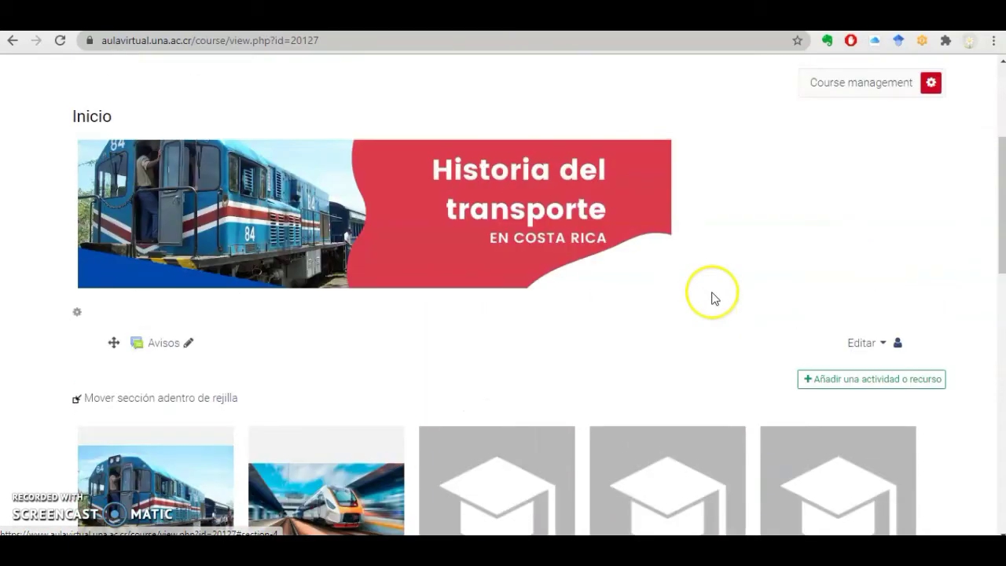
click(874, 118)
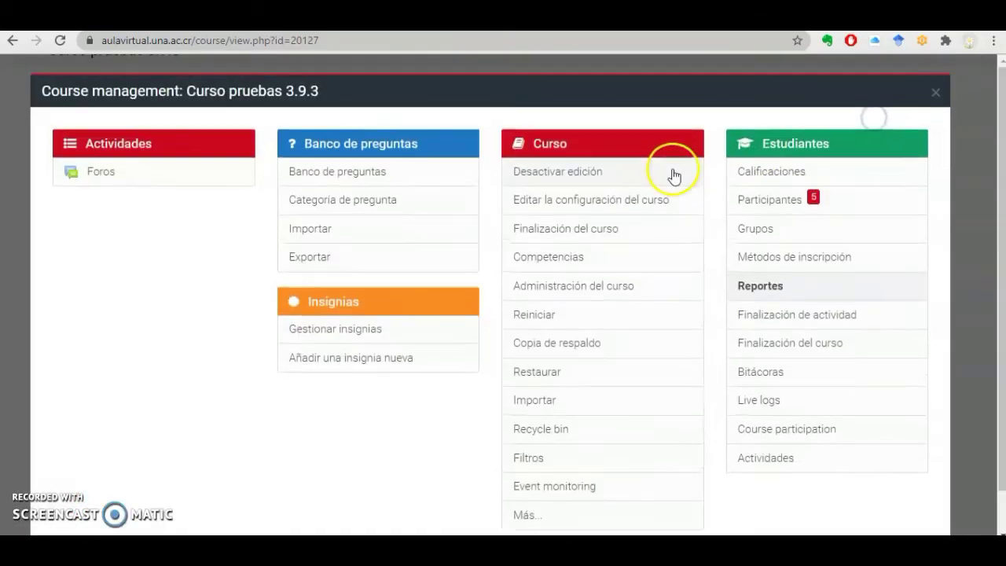
click(545, 200)
scroll(442, 272, down, 5)
scroll(448, 273, down, 10)
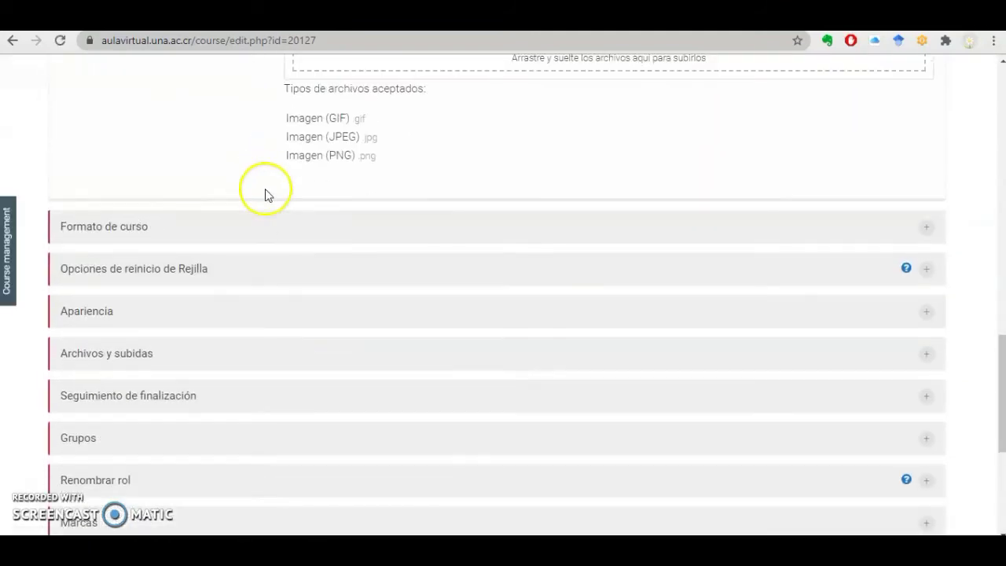
click(286, 226)
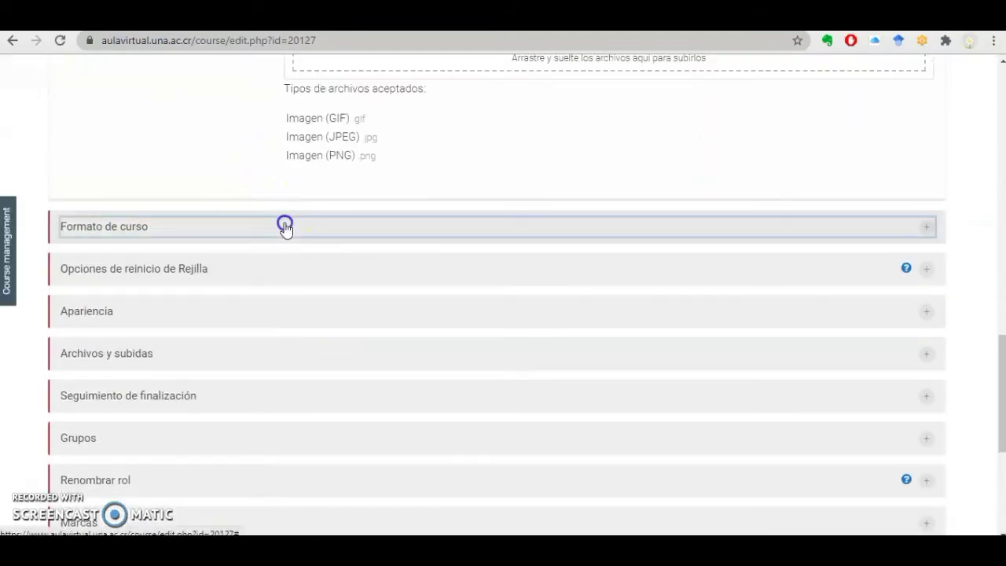
scroll(418, 318, down, 2)
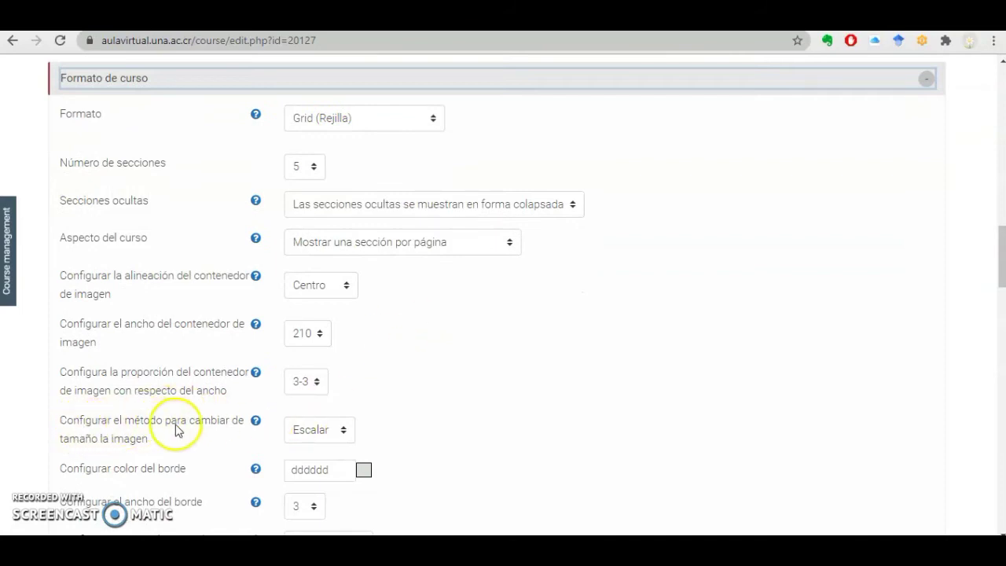
- Set the image resizing method to Recortar, save the course settings and check the tiles in the grid
click(320, 430)
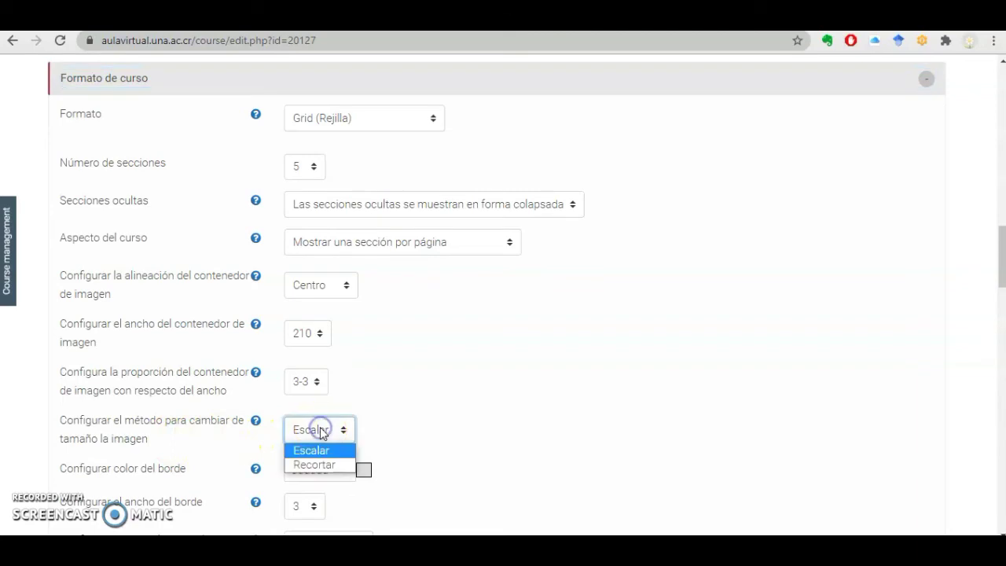
click(316, 465)
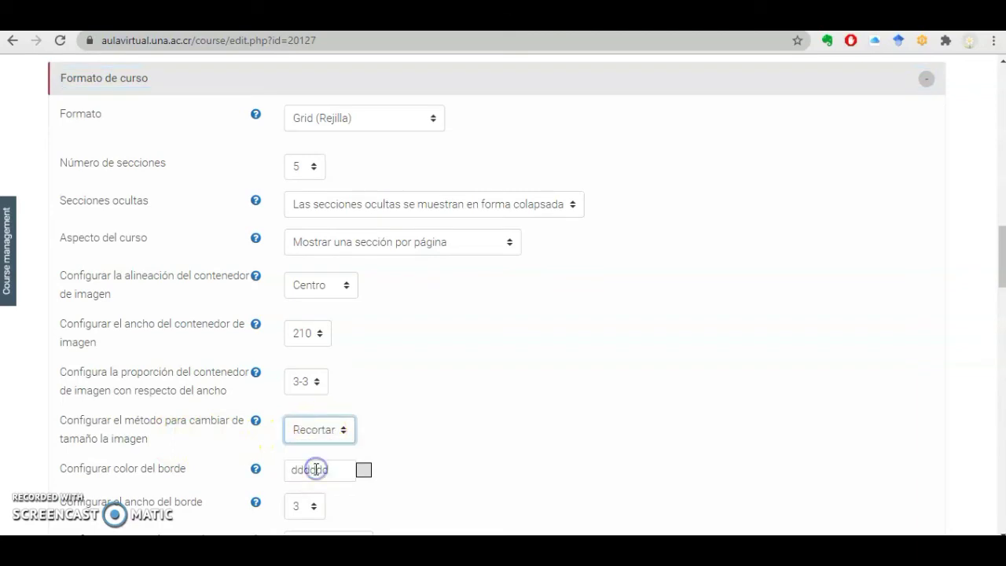
scroll(311, 472, down, 5)
scroll(308, 481, down, 15)
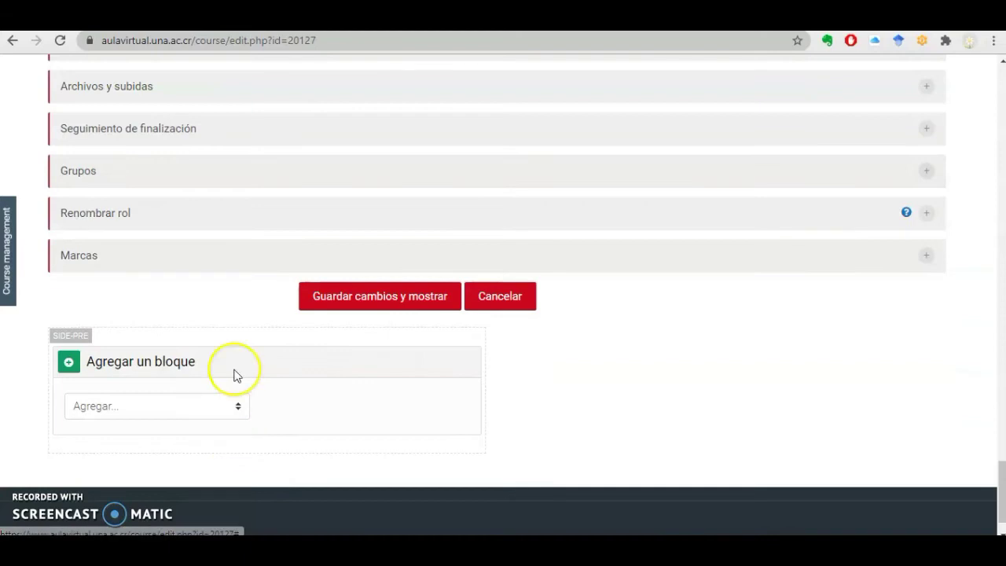
click(422, 306)
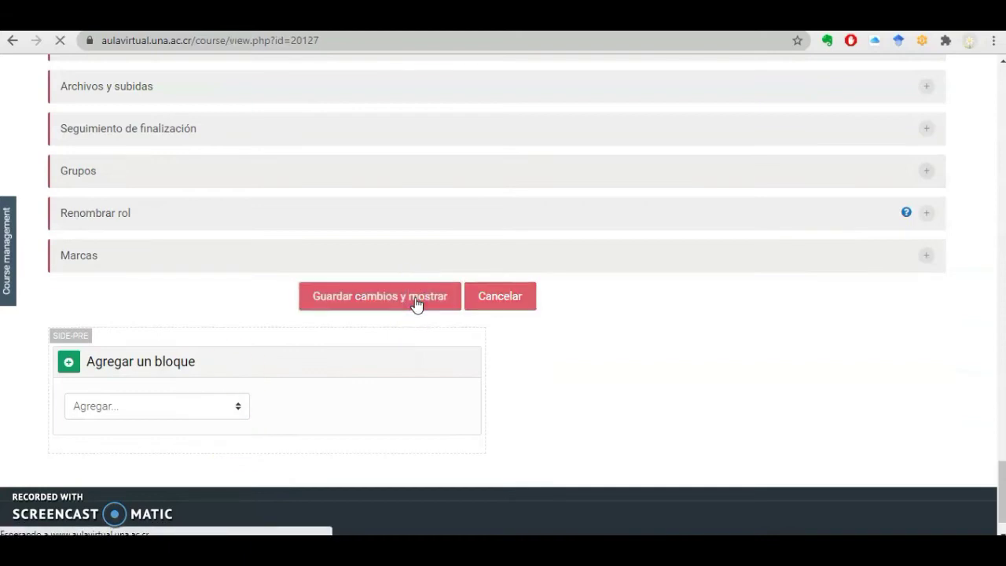
scroll(415, 304, down, 8)
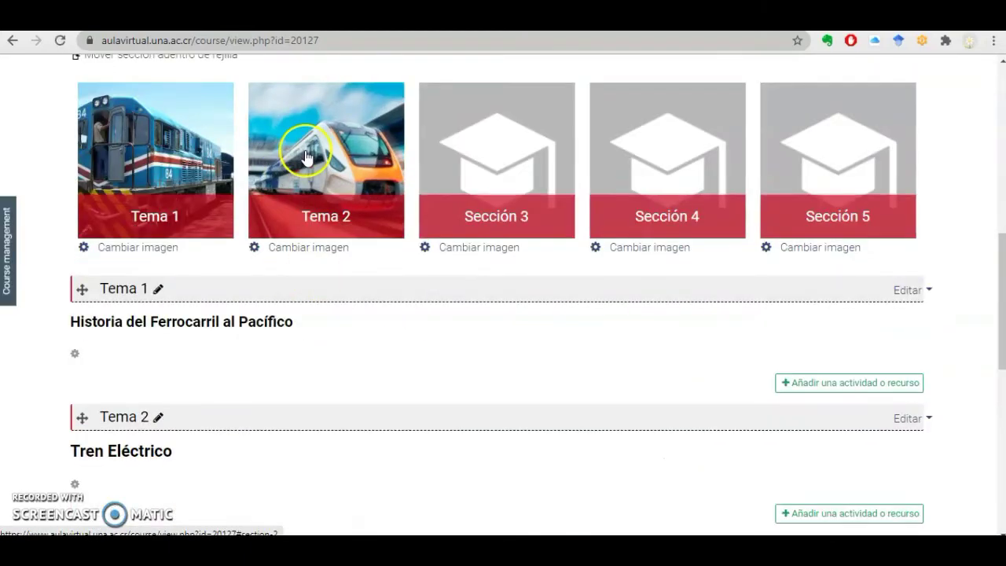
scroll(307, 157, up, 1)
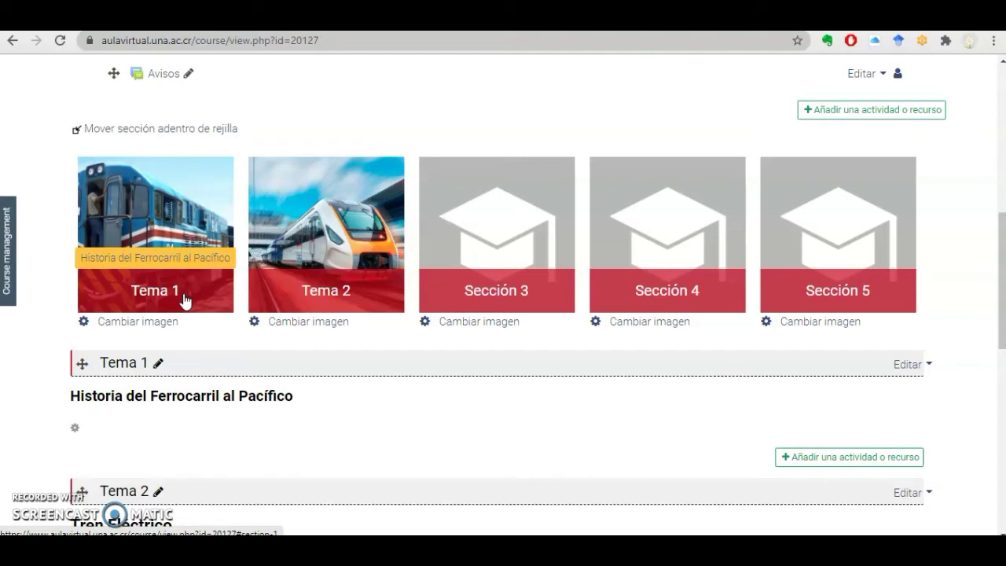
- Reopen the course configuration for editing and expand the Formato de curso settings
scroll(471, 275, up, 2)
click(862, 222)
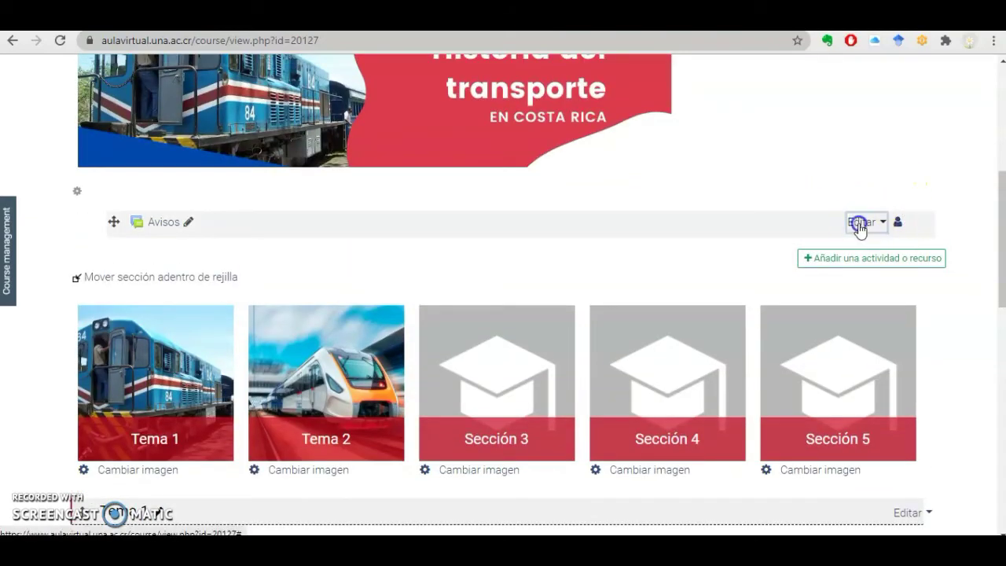
scroll(894, 193, up, 4)
click(861, 258)
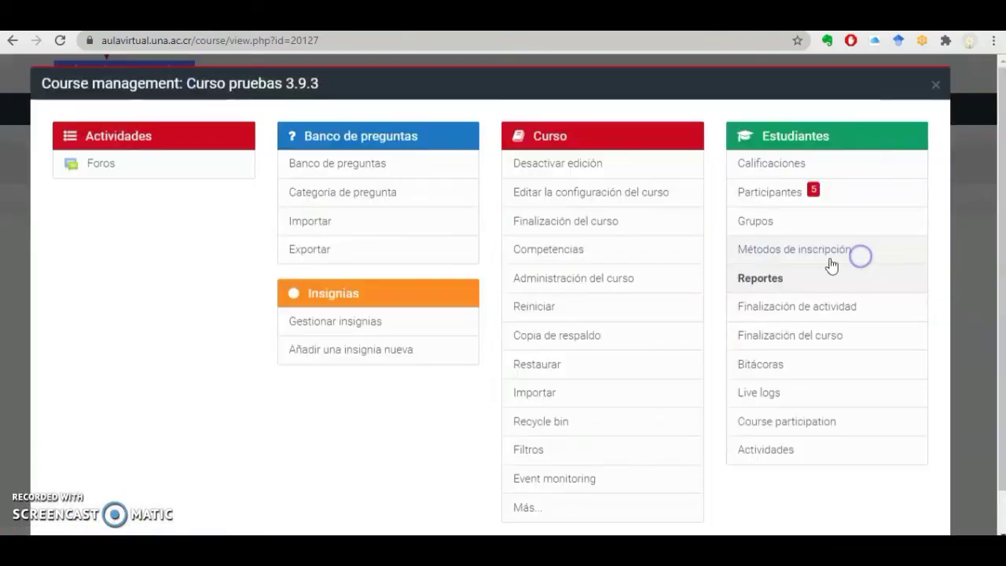
click(549, 203)
scroll(330, 369, down, 10)
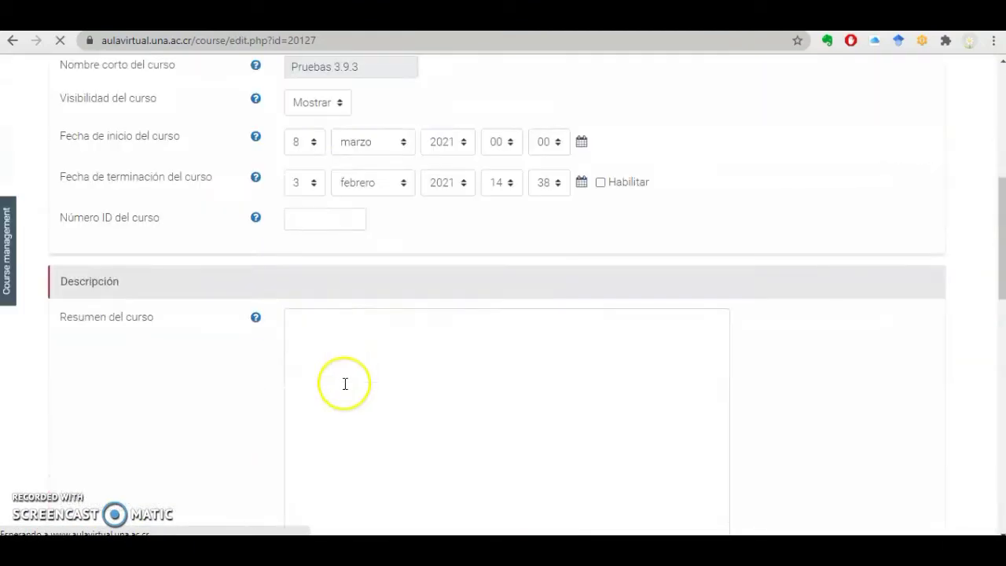
scroll(349, 377, down, 5)
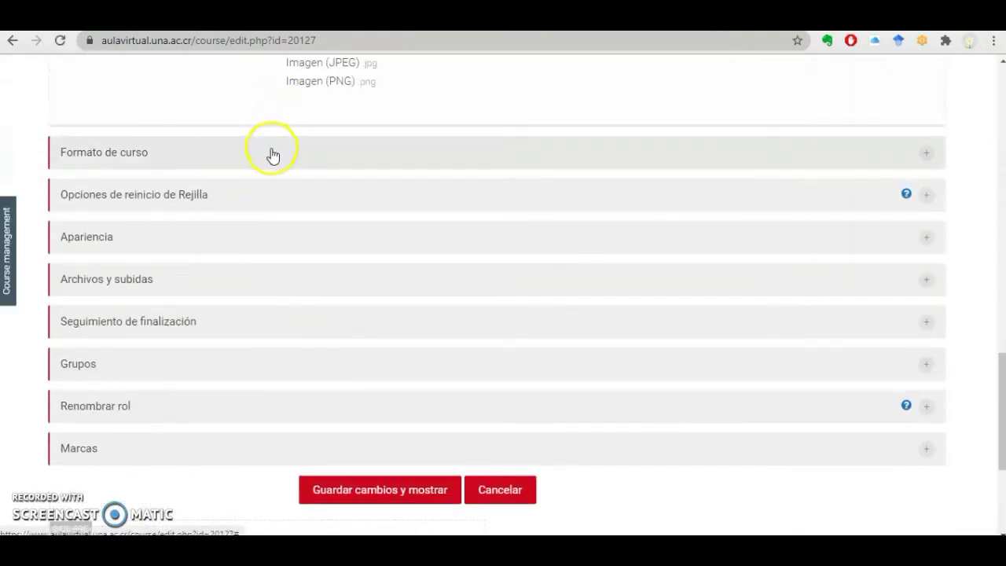
click(271, 150)
- Set the section title summary's mouse-over background colour to FFFFFF and its text colour to 000000
scroll(467, 299, down, 10)
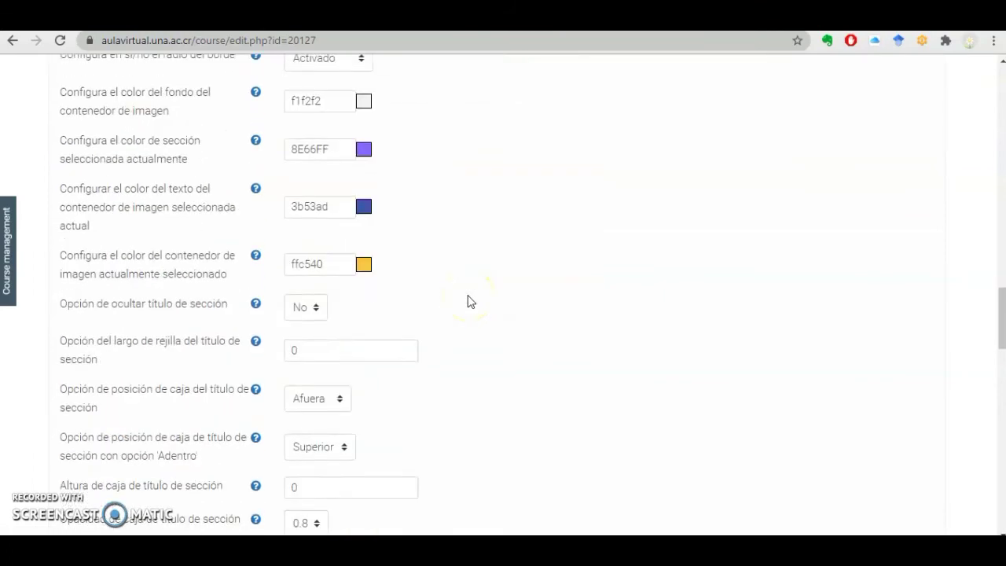
scroll(467, 301, down, 9)
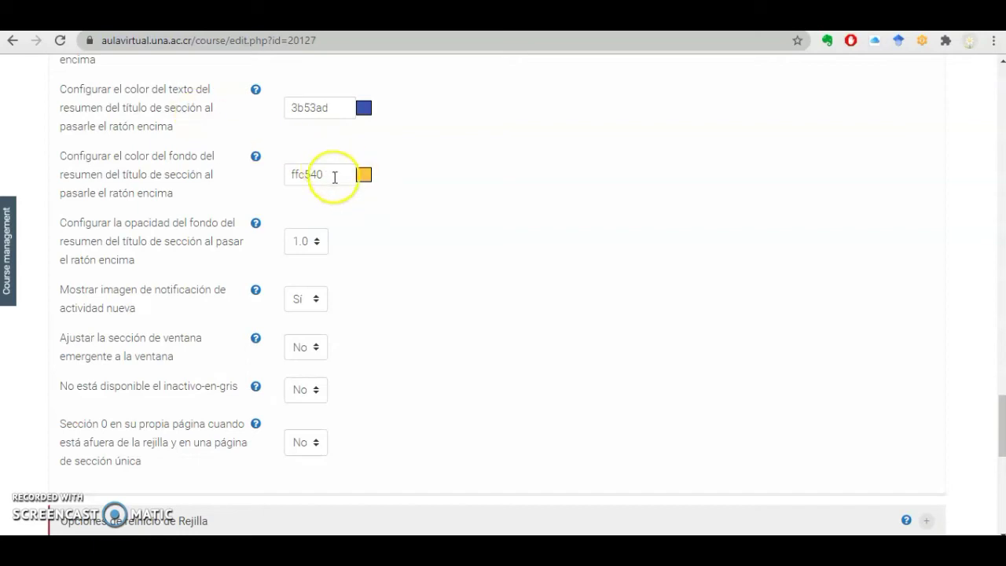
drag(333, 176, 261, 176)
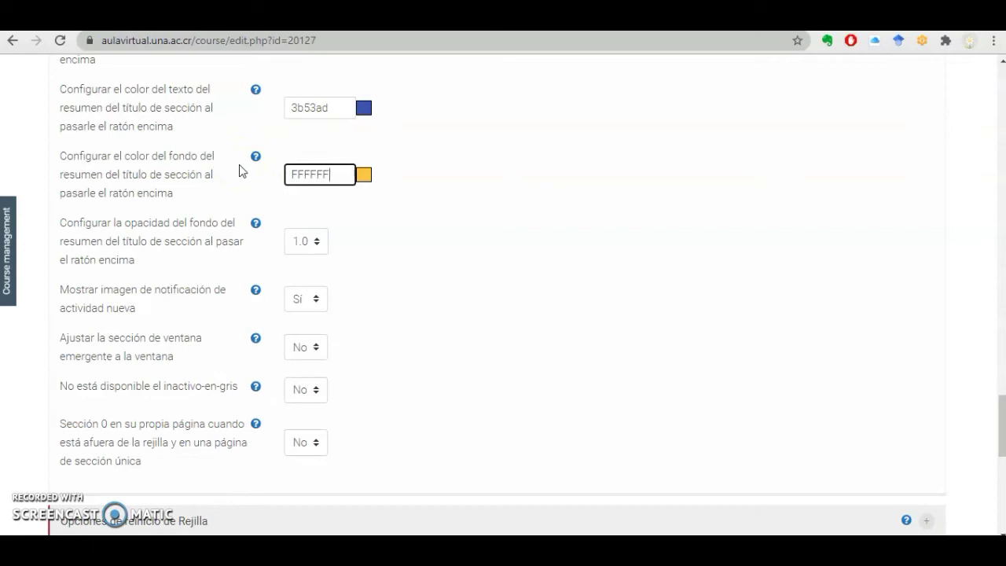
click(364, 174)
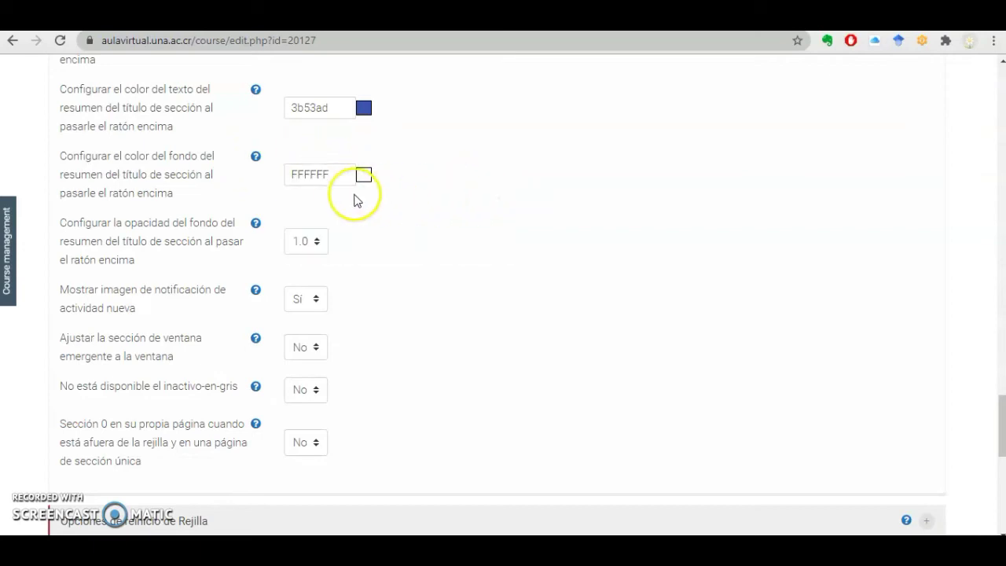
click(364, 175)
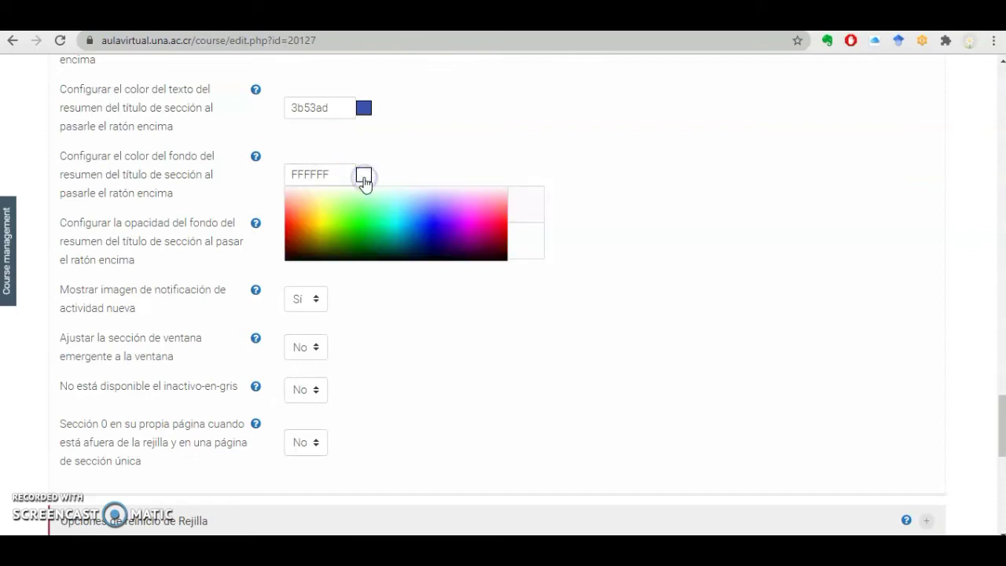
click(330, 107)
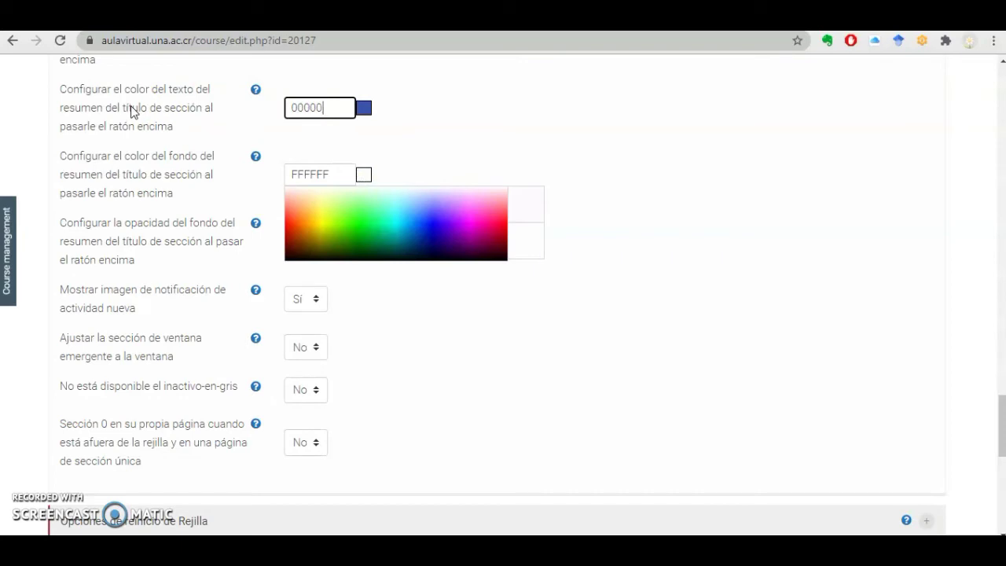
click(442, 135)
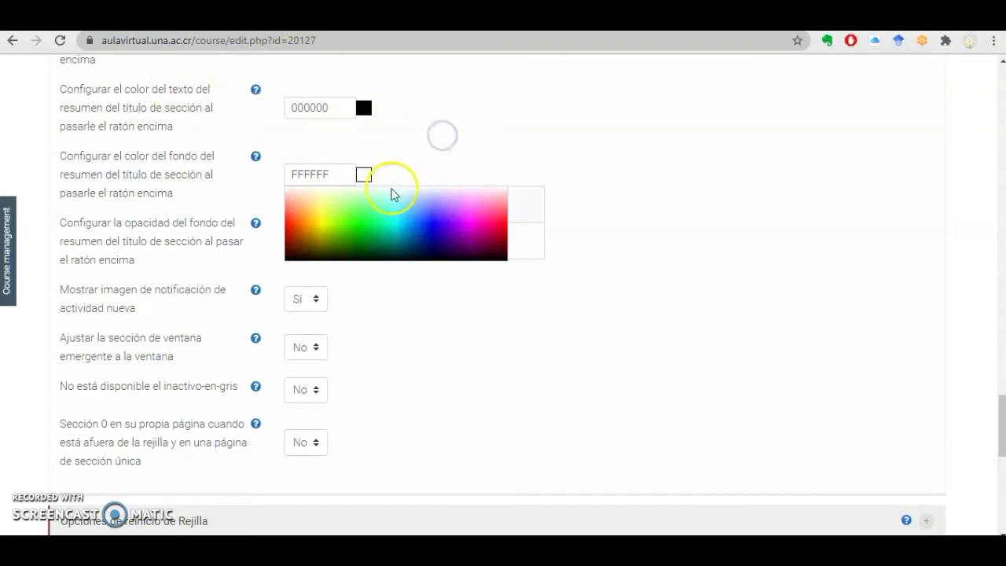
- Save the course settings and check the mouse-over summary on the Tema 1 and Tema 2 tiles
scroll(464, 298, down, 7)
click(364, 247)
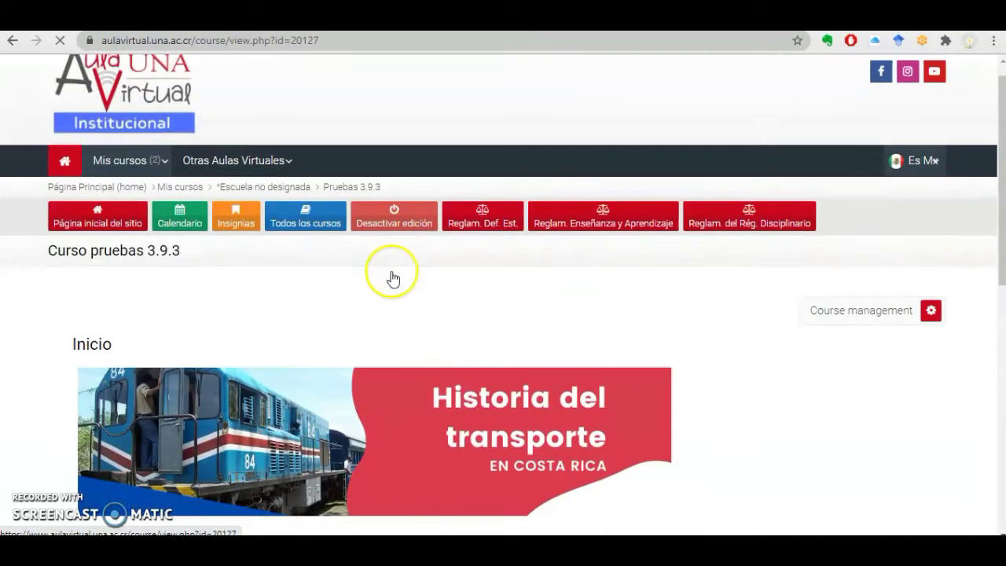
scroll(389, 280, down, 5)
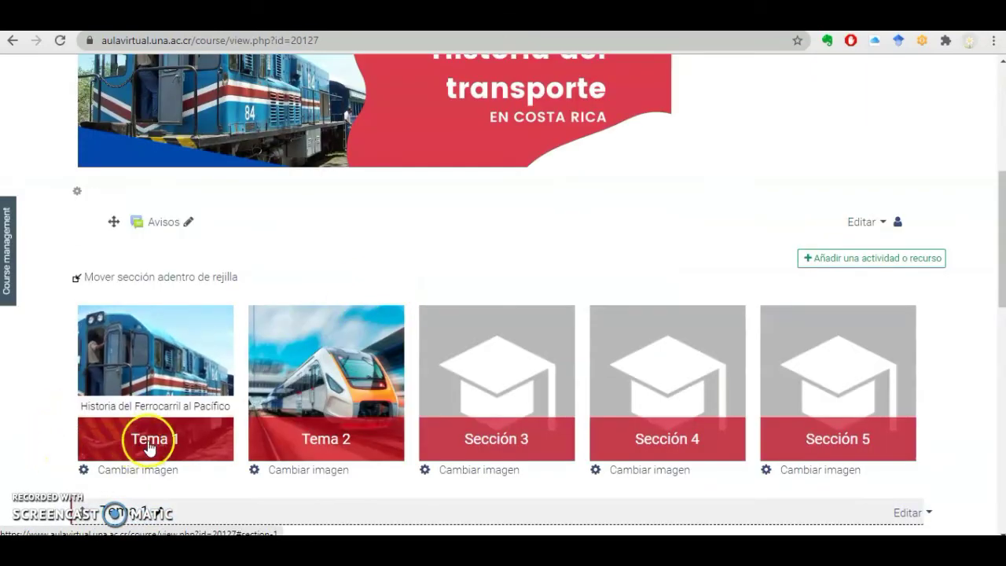
click(297, 443)
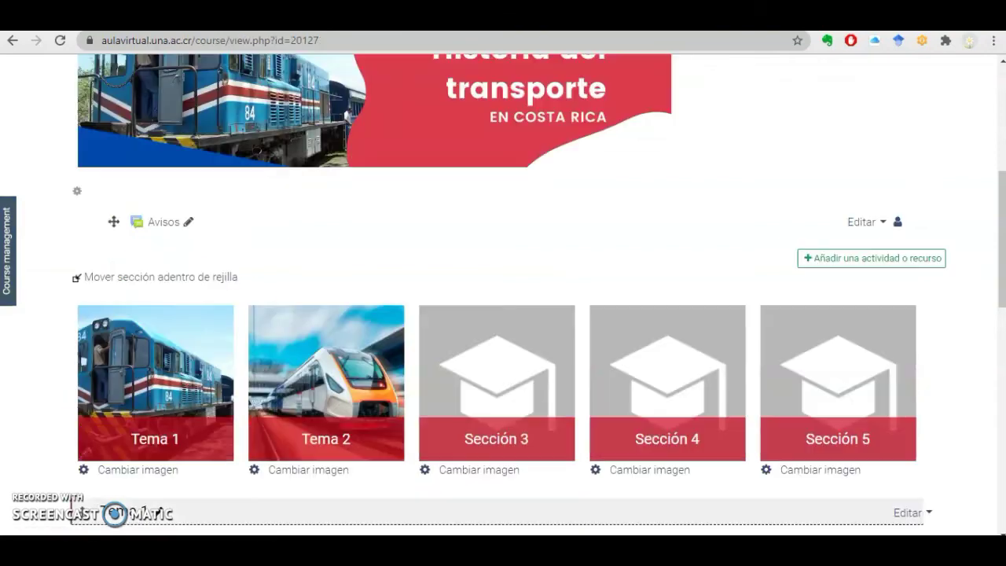
- Return to the course configuration and show the grid options under Formato de curso
scroll(933, 337, up, 3)
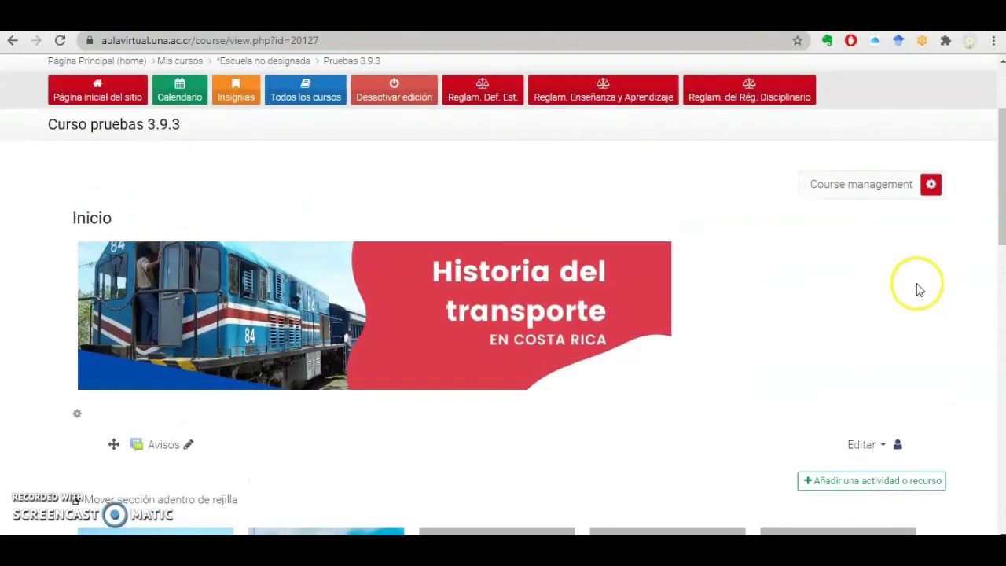
click(930, 186)
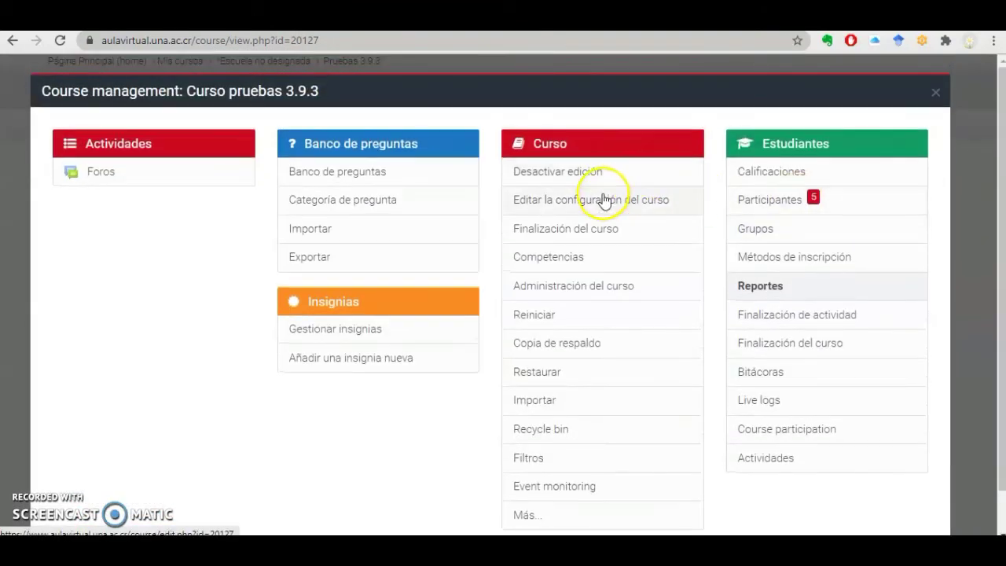
click(603, 200)
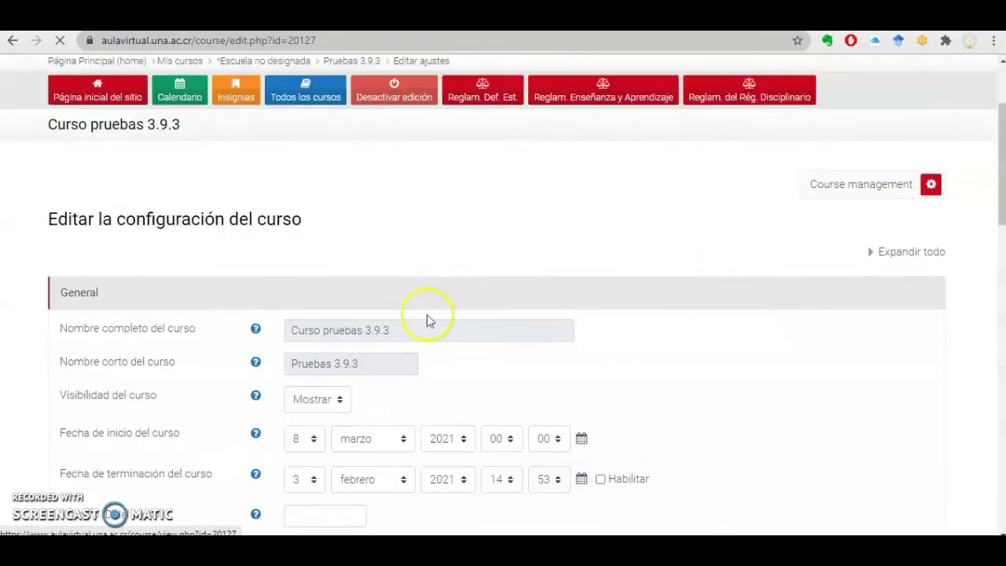
scroll(425, 346, down, 4)
scroll(413, 383, down, 8)
scroll(299, 252, up, 1)
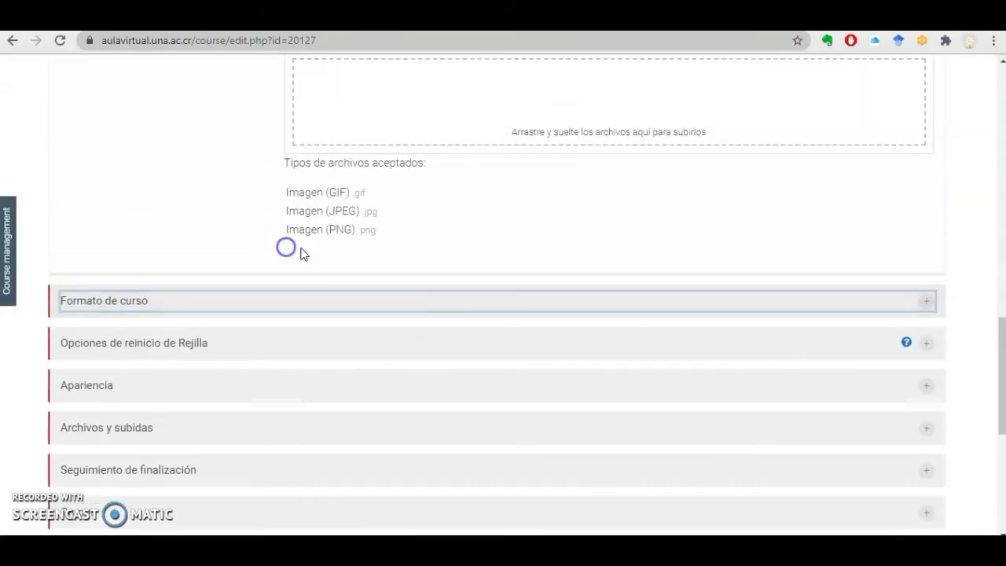
scroll(441, 299, down, 1)
click(409, 227)
scroll(436, 307, down, 3)
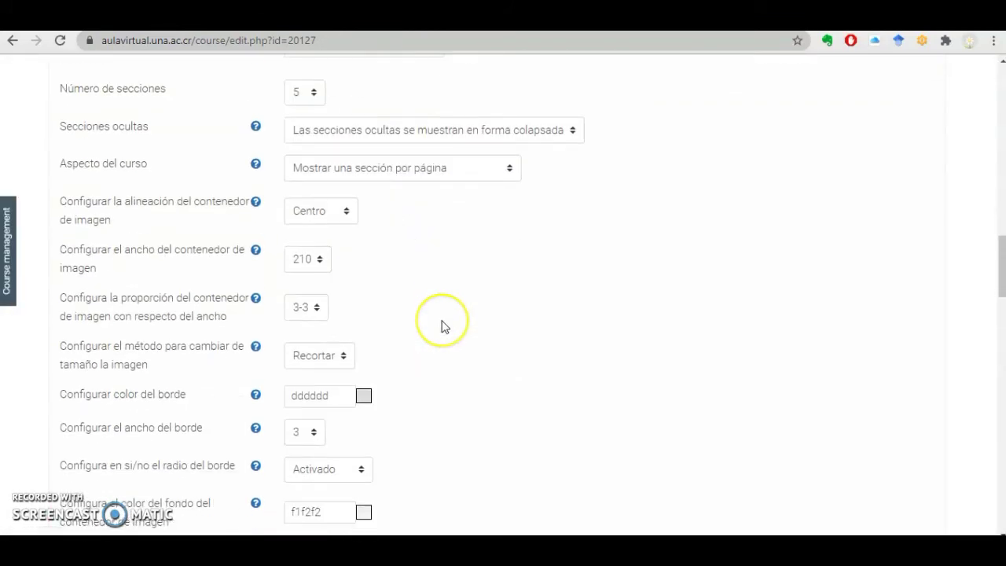
- Set the option to hide the section title (Opción de ocultar título de sección) to Sí
scroll(443, 326, down, 2)
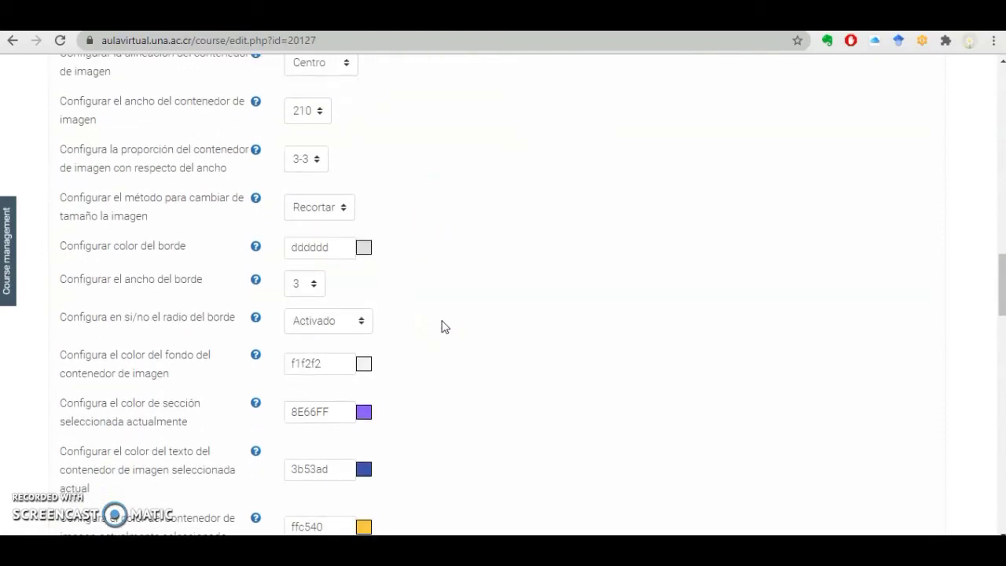
scroll(443, 327, down, 2)
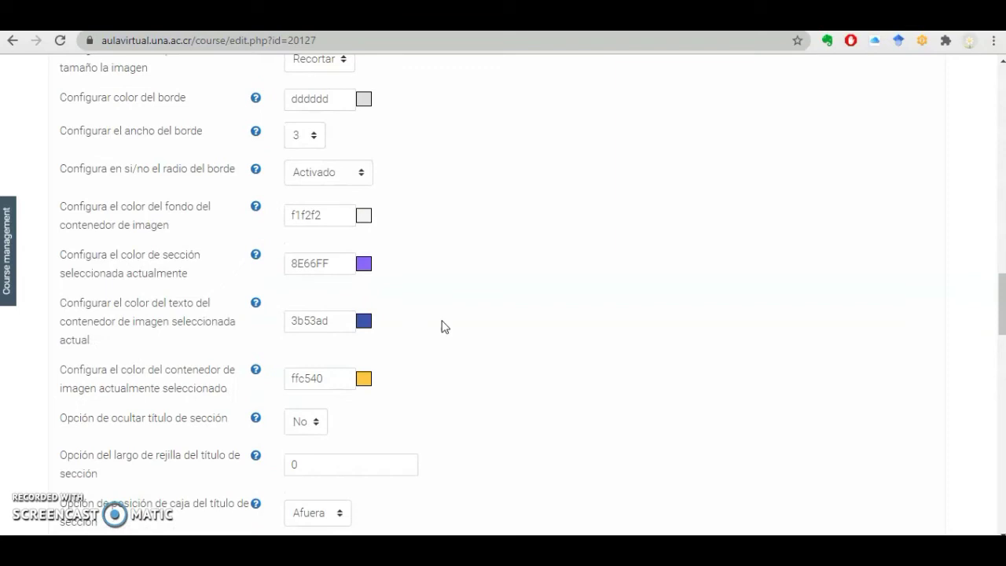
scroll(443, 326, down, 1)
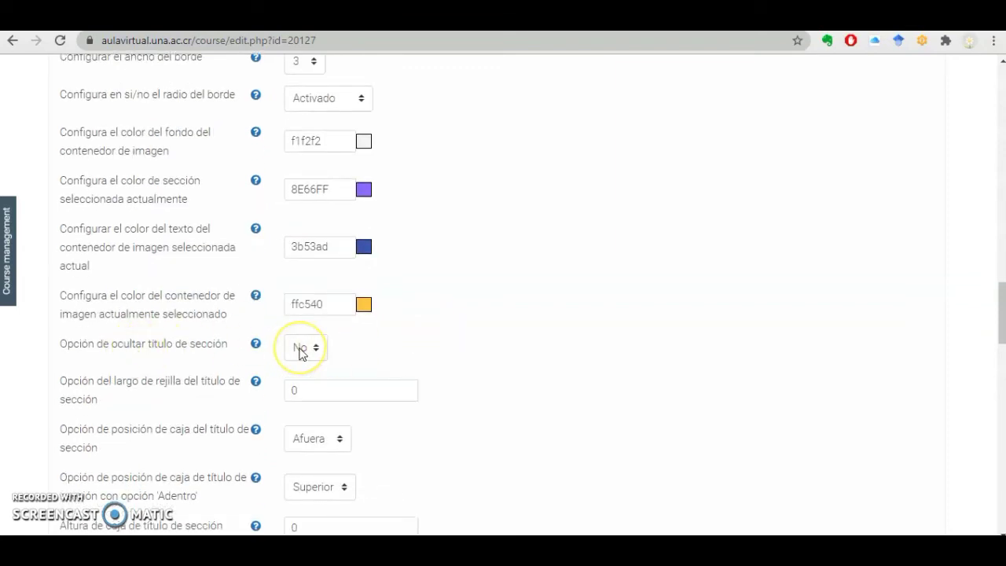
click(301, 350)
click(297, 381)
scroll(312, 381, down, 2)
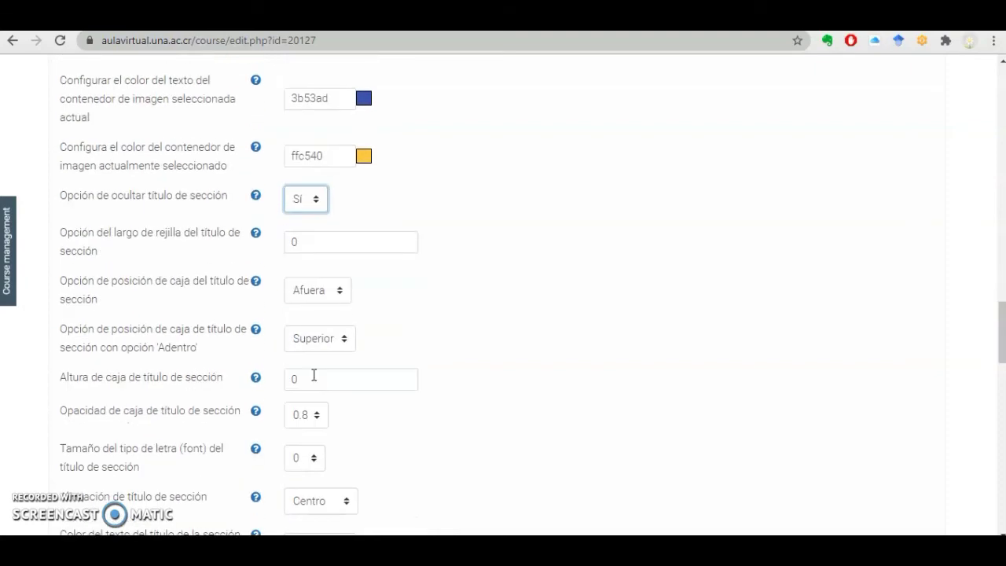
- Save the course settings with the section titles hidden and check the tiles in the grid
scroll(314, 376, down, 1)
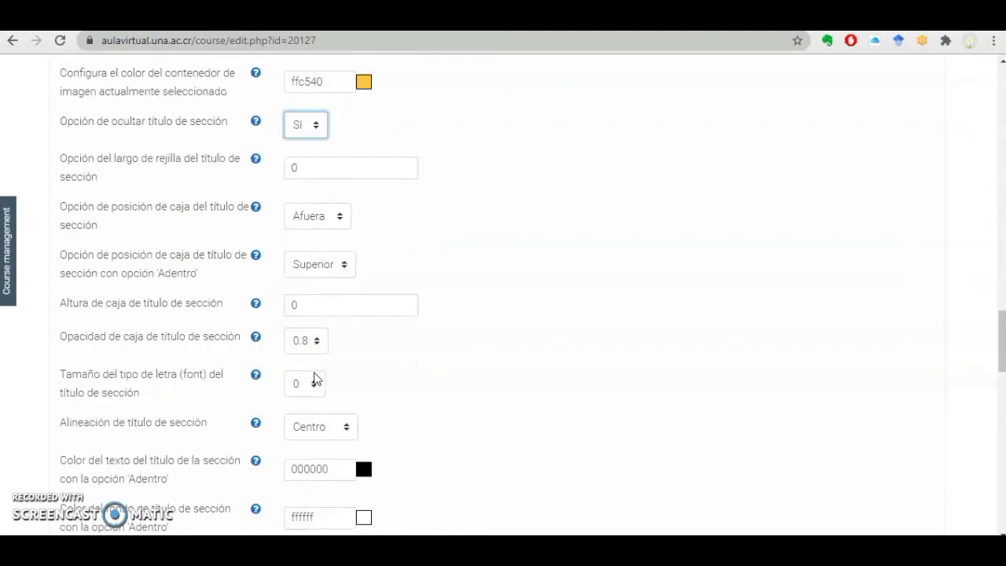
scroll(314, 377, down, 15)
click(370, 446)
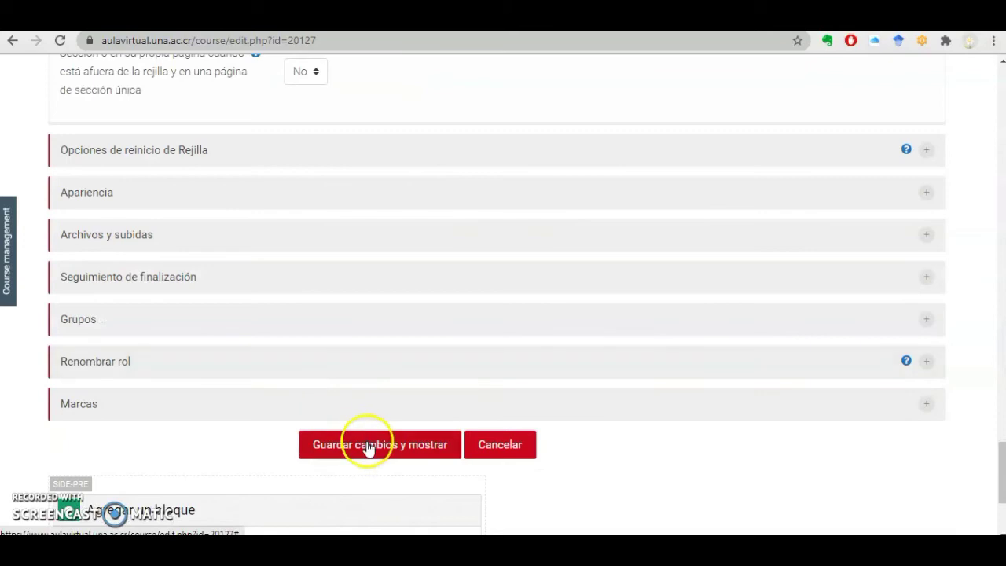
scroll(472, 393, down, 7)
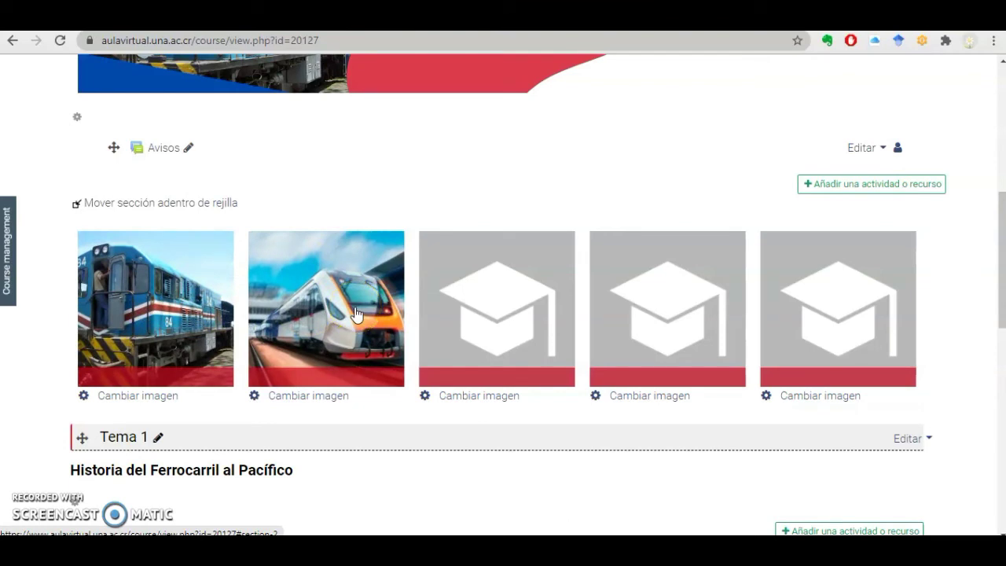
- Open the course configuration again and expand Formato de curso to reach the Aspecto del curso setting
scroll(780, 200, up, 1)
scroll(780, 200, up, 3)
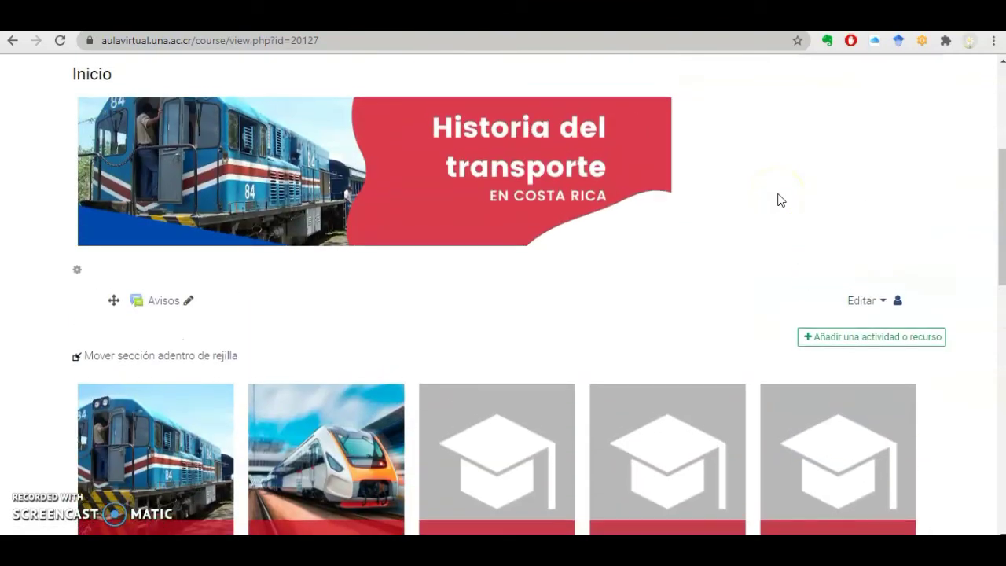
click(853, 183)
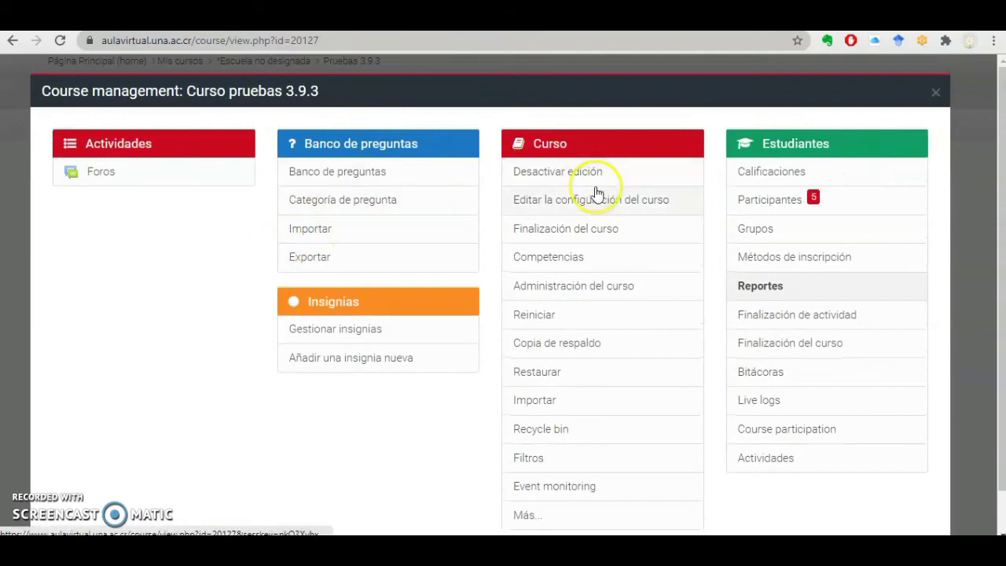
click(559, 201)
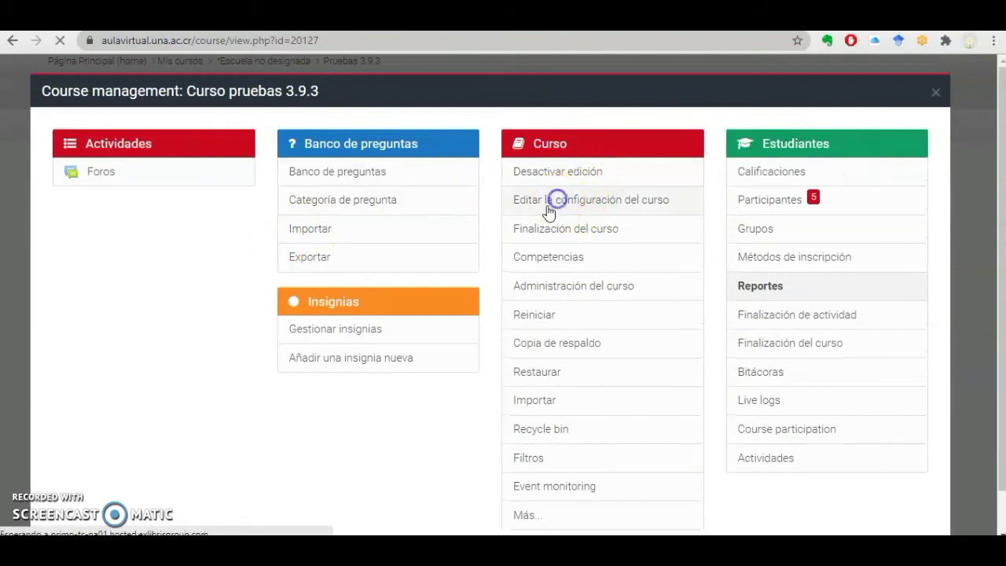
scroll(350, 326, down, 10)
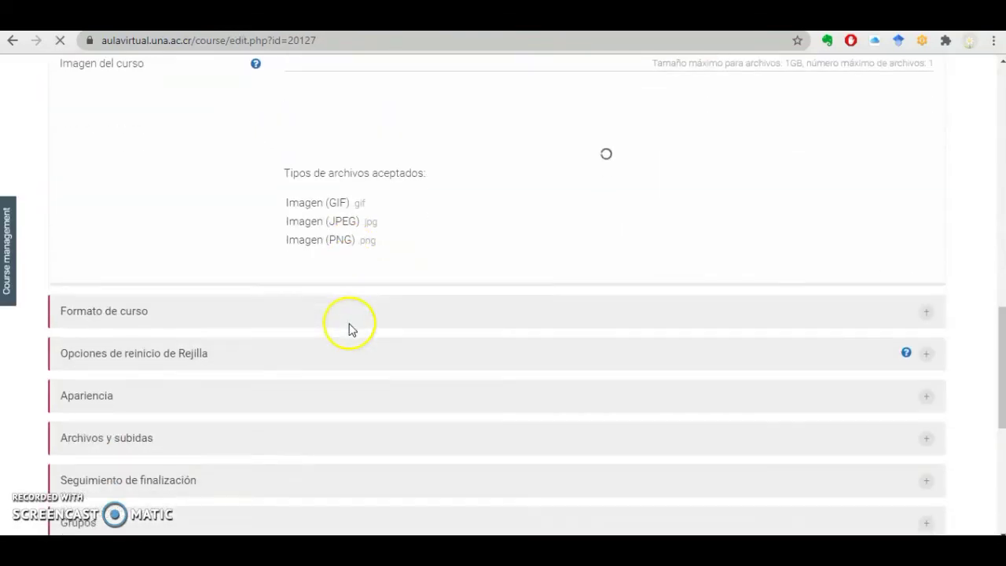
click(328, 316)
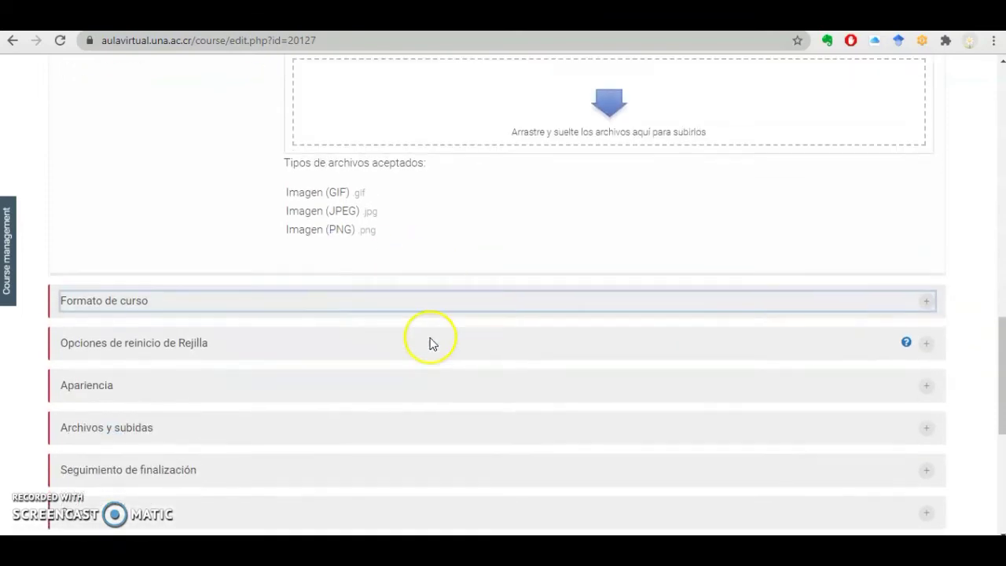
click(404, 305)
scroll(485, 343, down, 3)
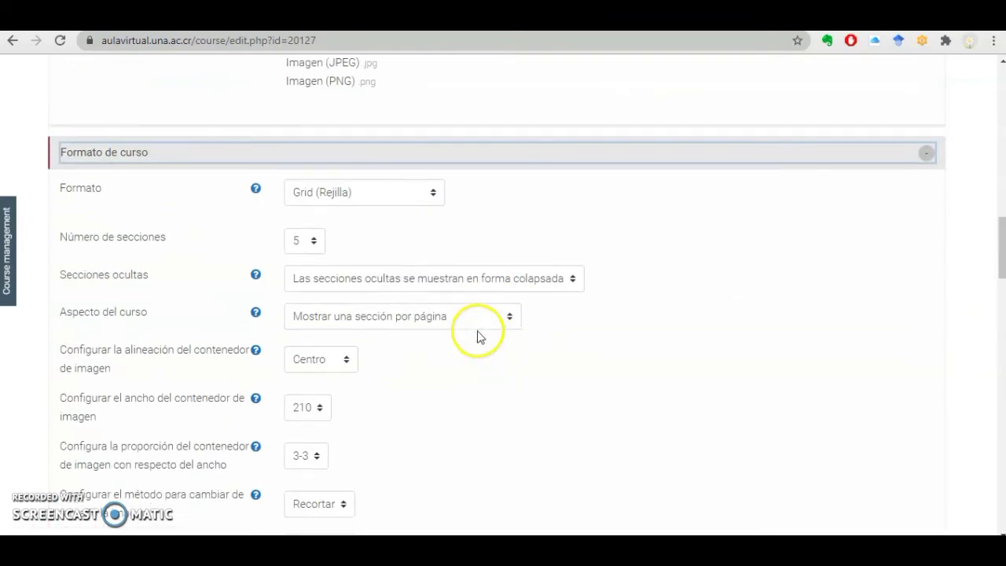
- Choose Mostrar una sección por página for Aspecto del curso, and switch to the example course Evaluación para los aprendizajes
click(376, 321)
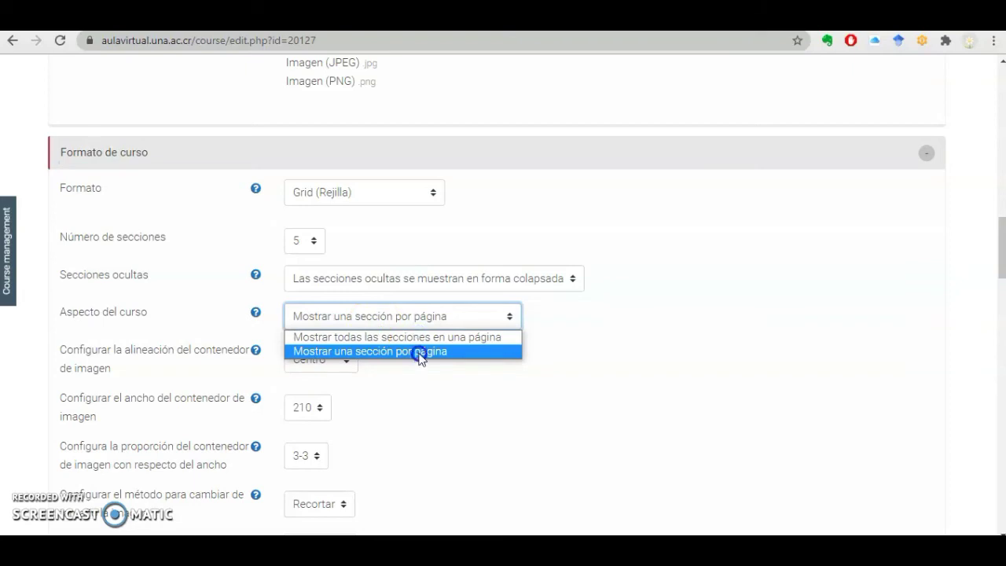
click(391, 355)
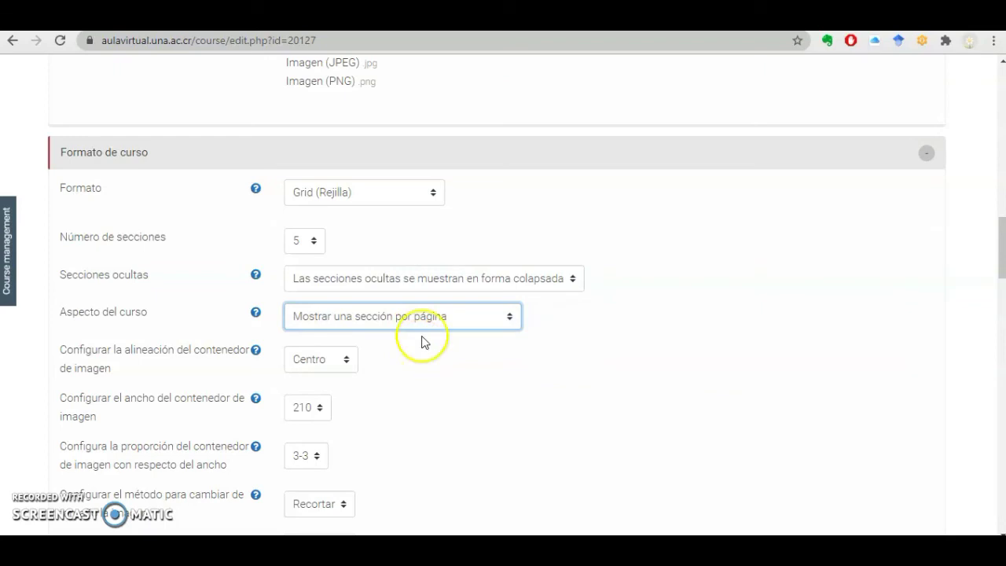
click(196, 16)
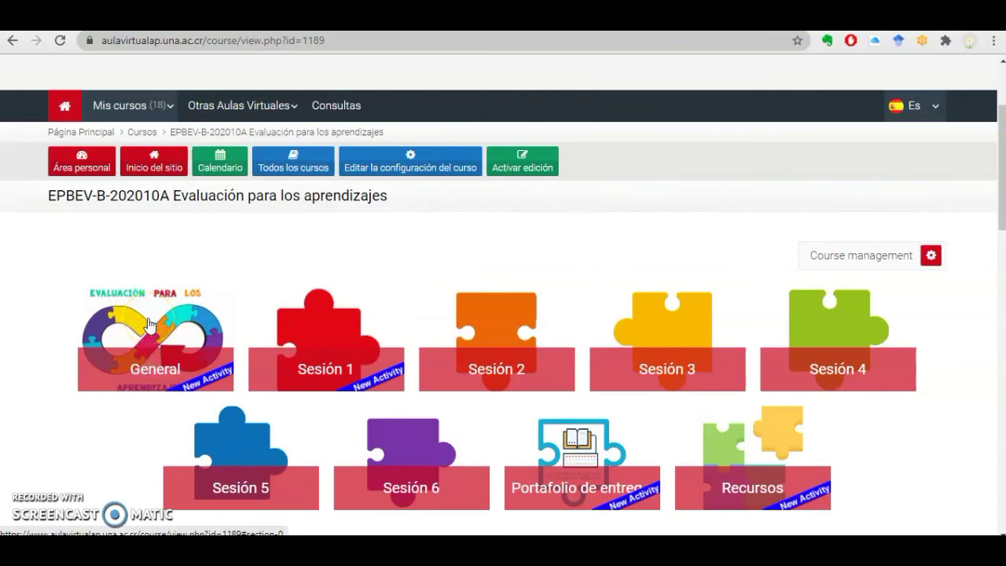
- Open the General section of the Evaluación para los aprendizajes course, look through its contents and close it
click(150, 323)
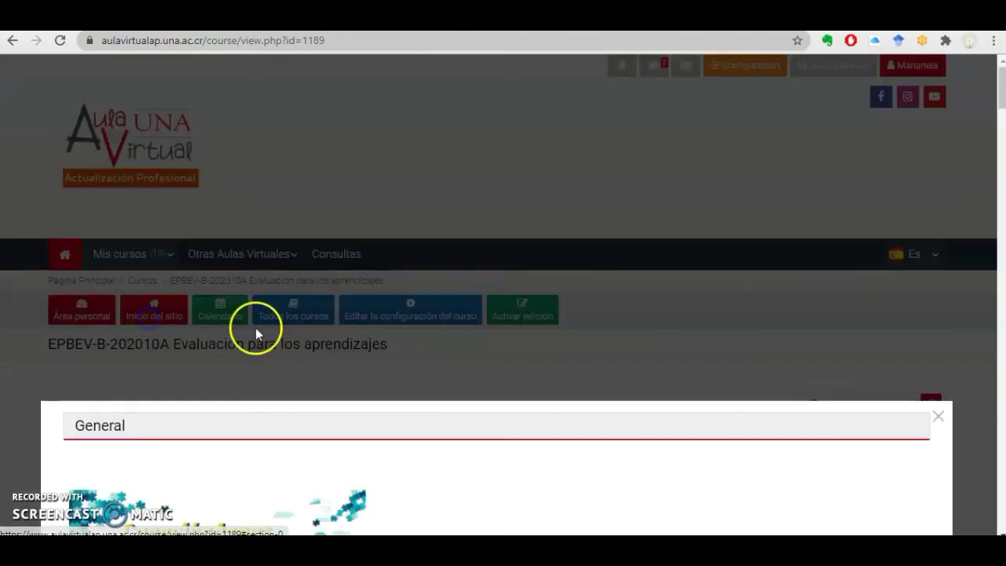
scroll(707, 344, down, 20)
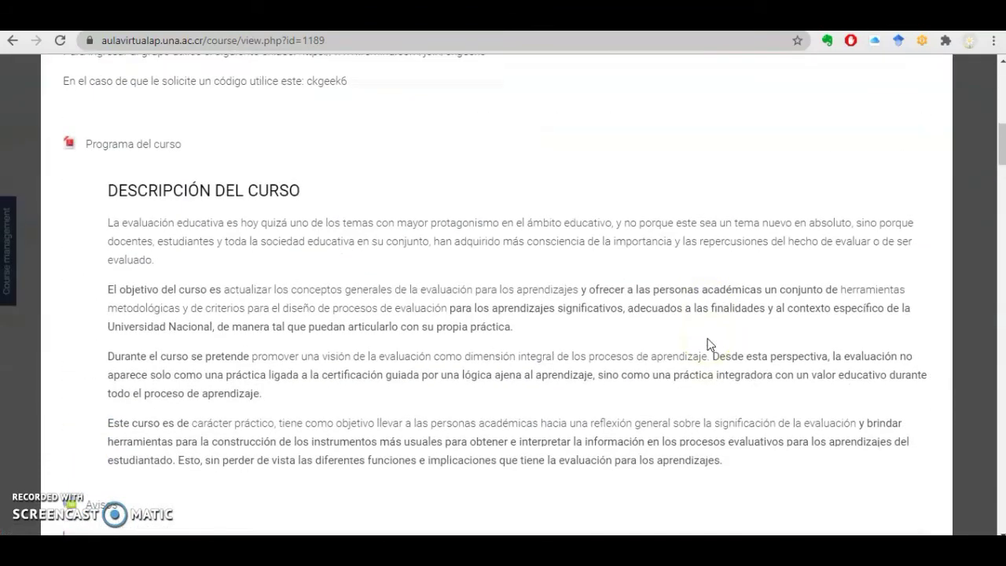
scroll(705, 351, down, 2)
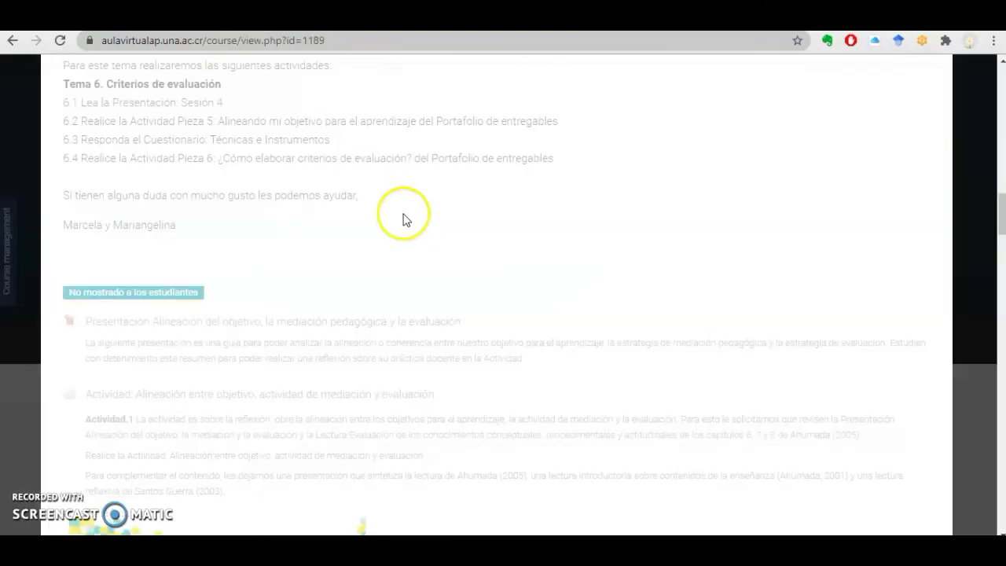
scroll(403, 220, up, 15)
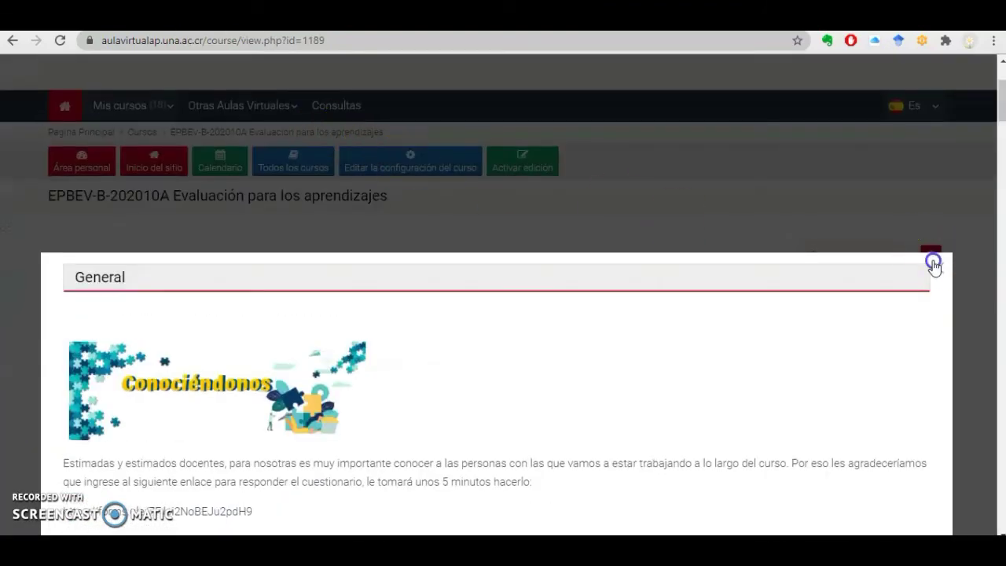
click(937, 266)
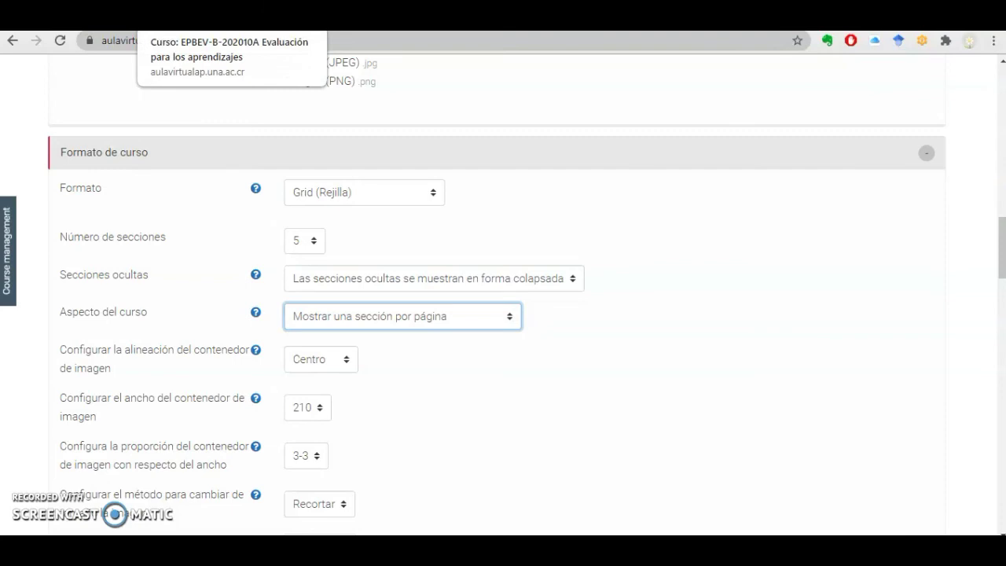
- Return to the Evaluación para los aprendizajes course, reopen General and examine how the sessions are laid out on one page
click(224, 17)
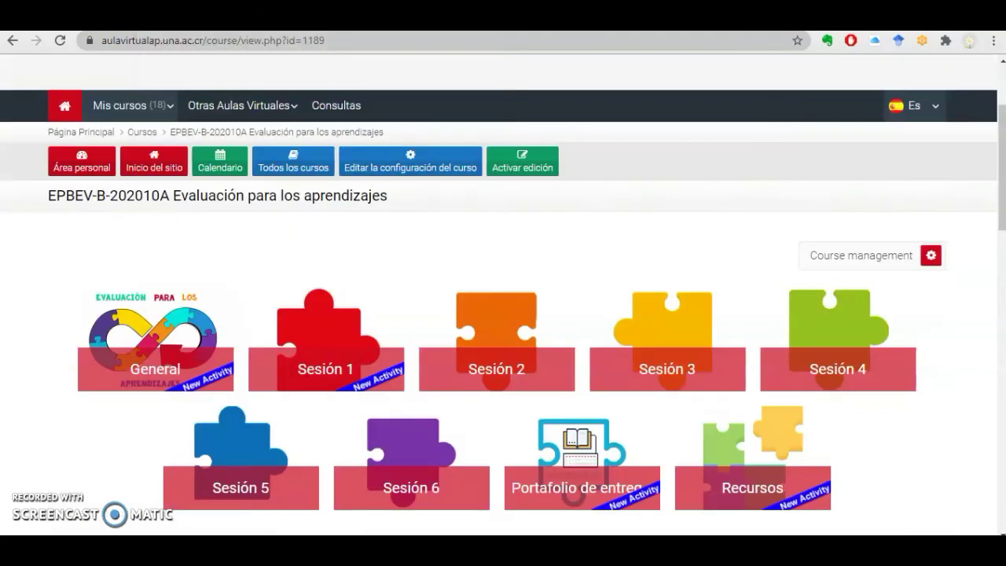
click(126, 335)
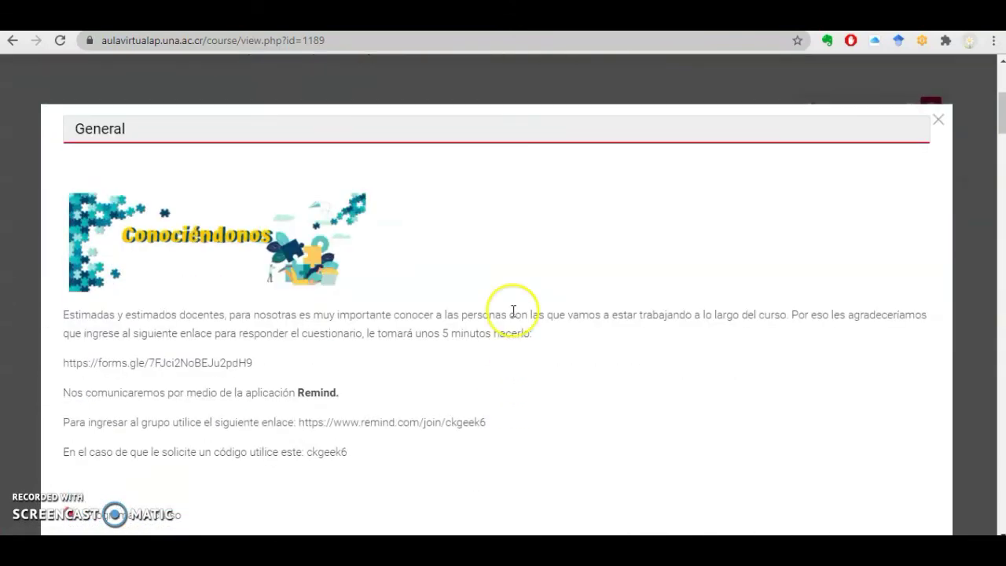
scroll(512, 312, down, 10)
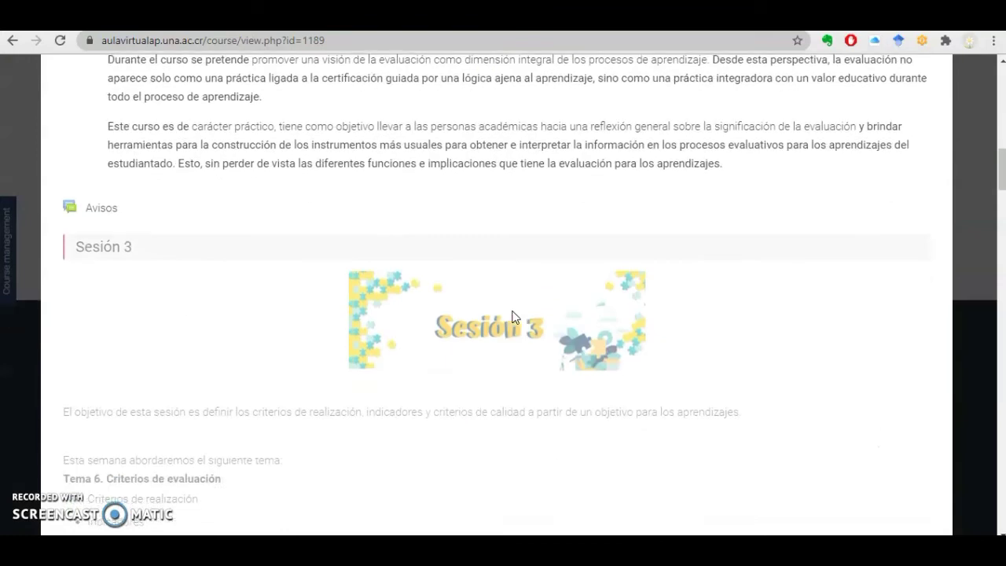
scroll(512, 317, down, 8)
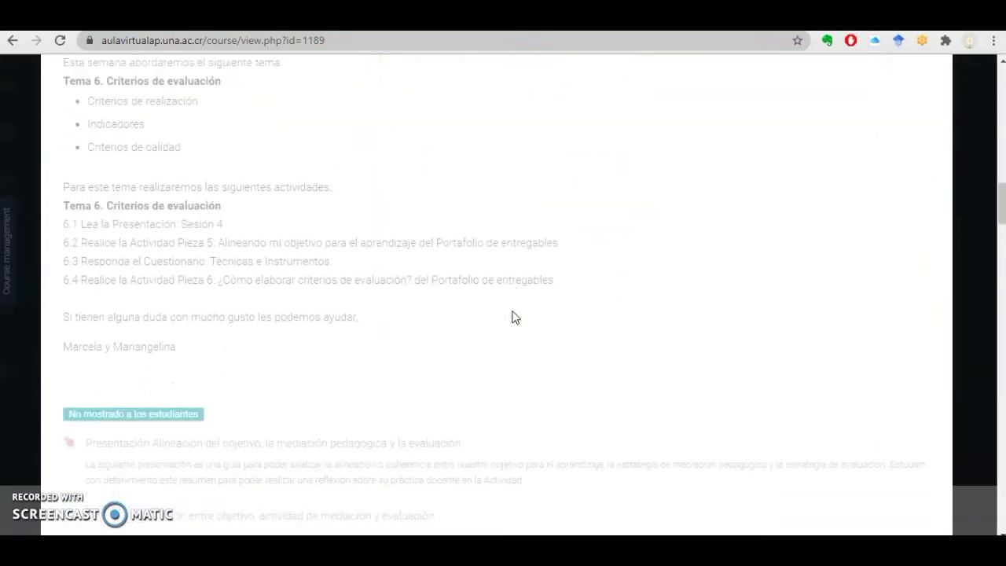
scroll(511, 316, down, 9)
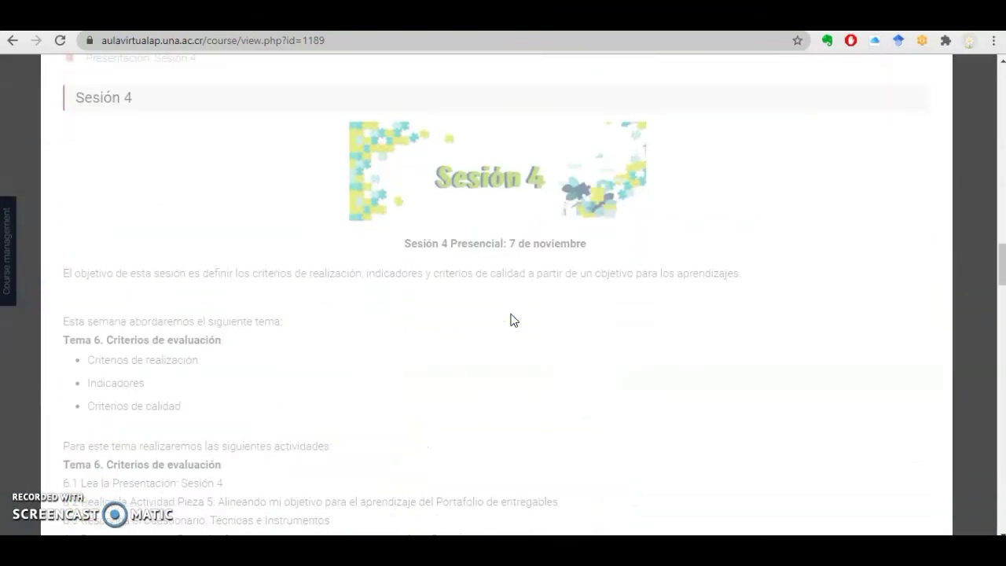
scroll(512, 318, down, 10)
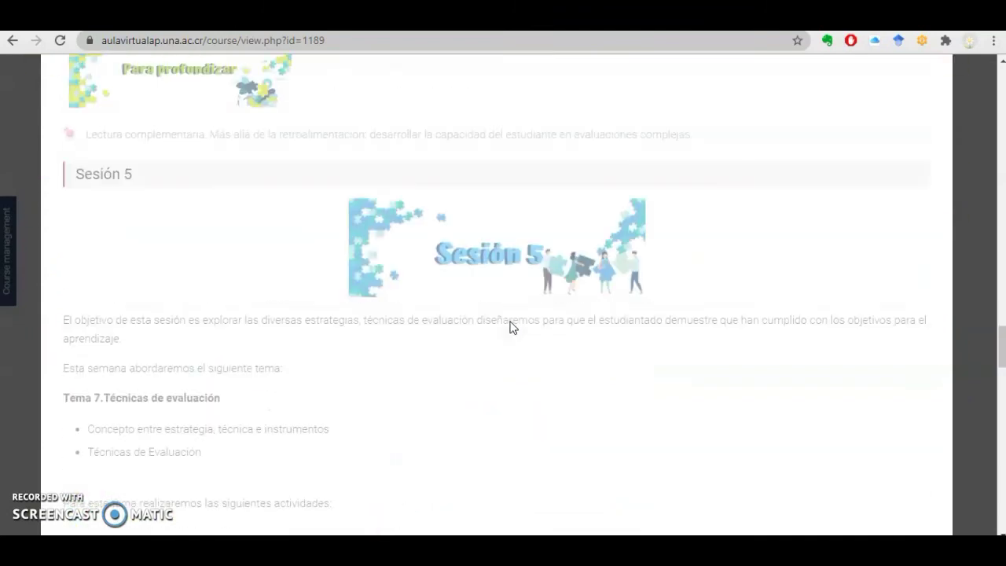
scroll(512, 328, down, 3)
scroll(512, 330, up, 12)
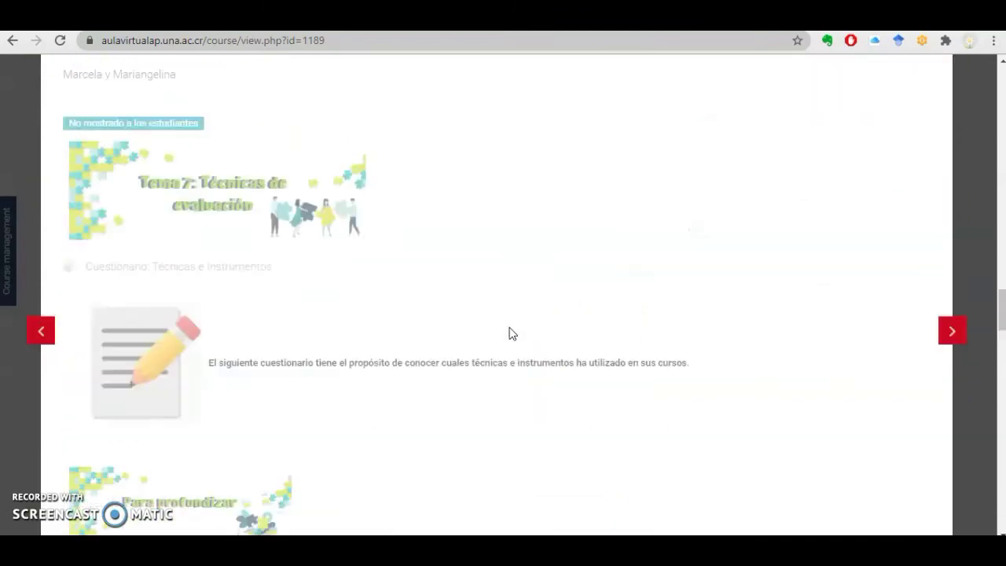
scroll(508, 326, up, 5)
scroll(539, 330, down, 10)
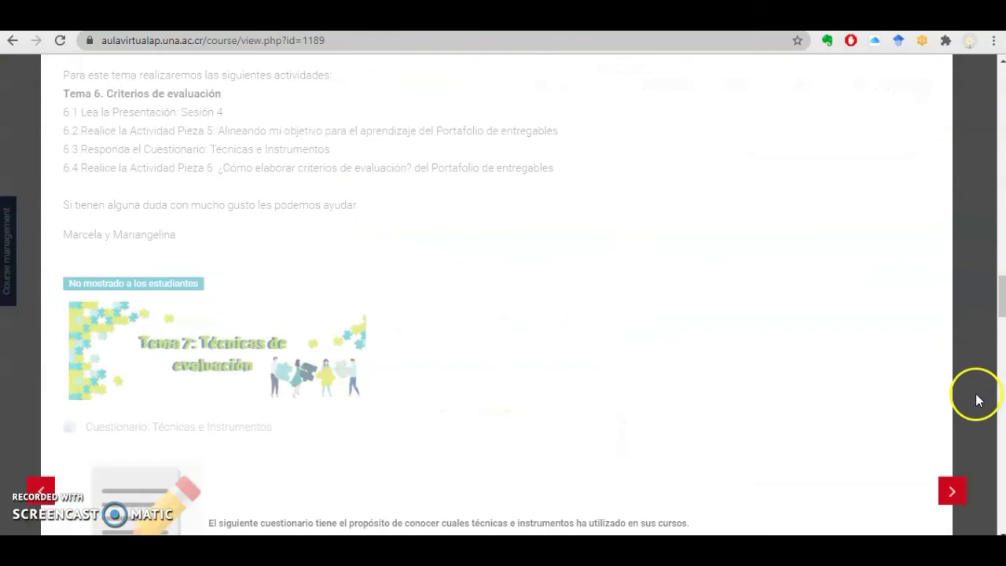
scroll(948, 346, up, 12)
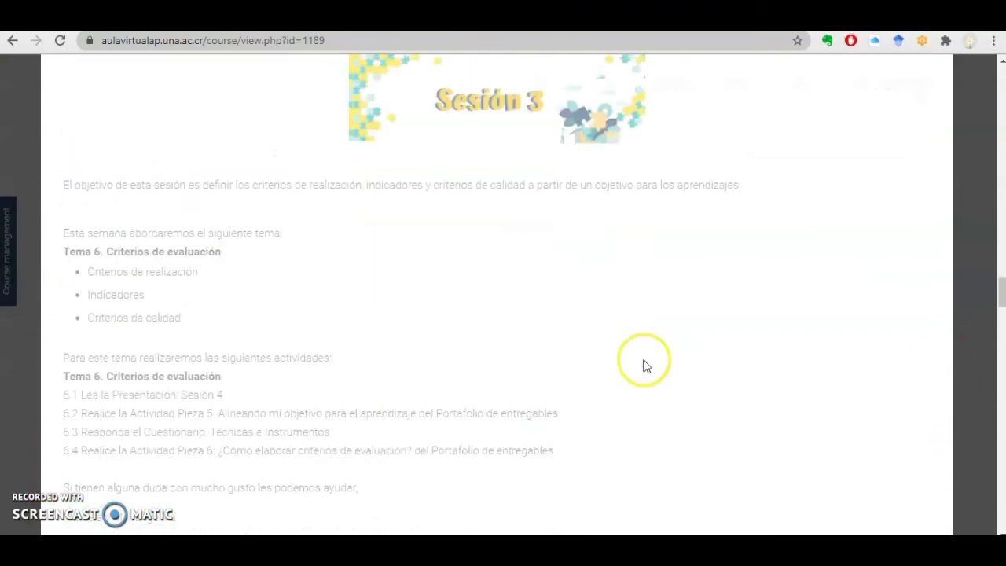
scroll(644, 365, up, 20)
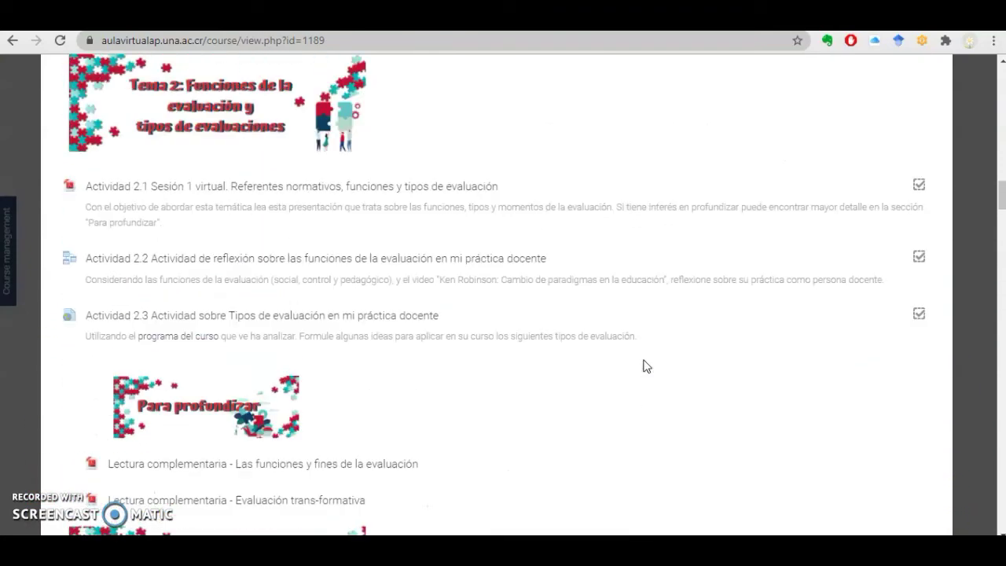
scroll(645, 366, up, 10)
- Switch to the example course Diseño de cursos en el aula virtual institucional, open Unidad 1 and review its resources and activities
click(365, 84)
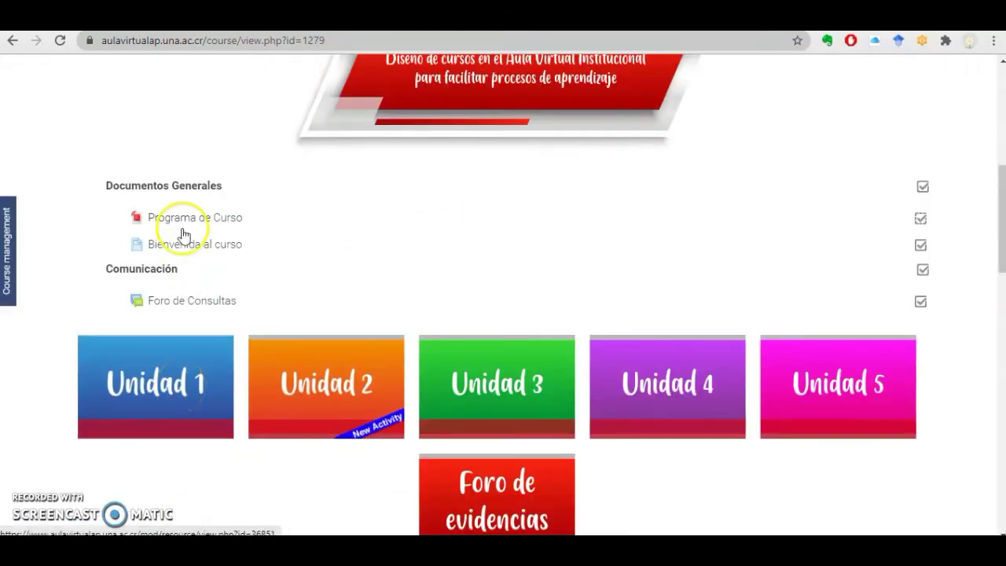
click(170, 416)
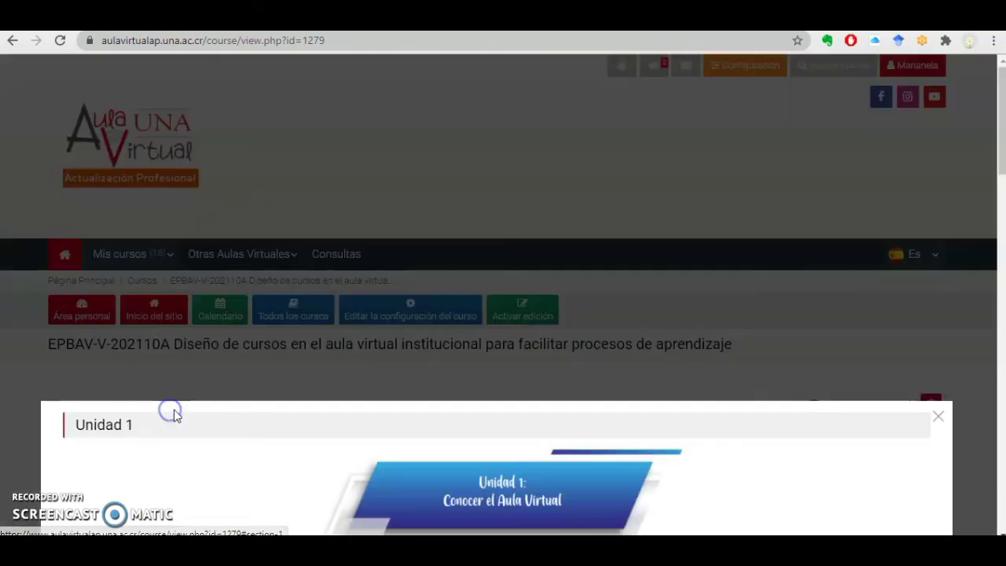
scroll(694, 368, down, 4)
scroll(695, 374, down, 5)
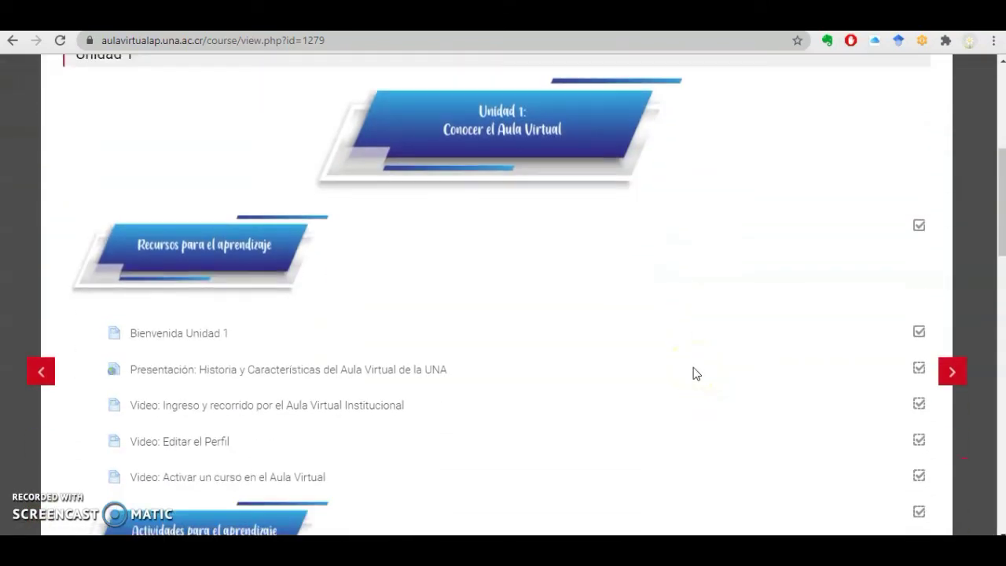
scroll(694, 375, up, 3)
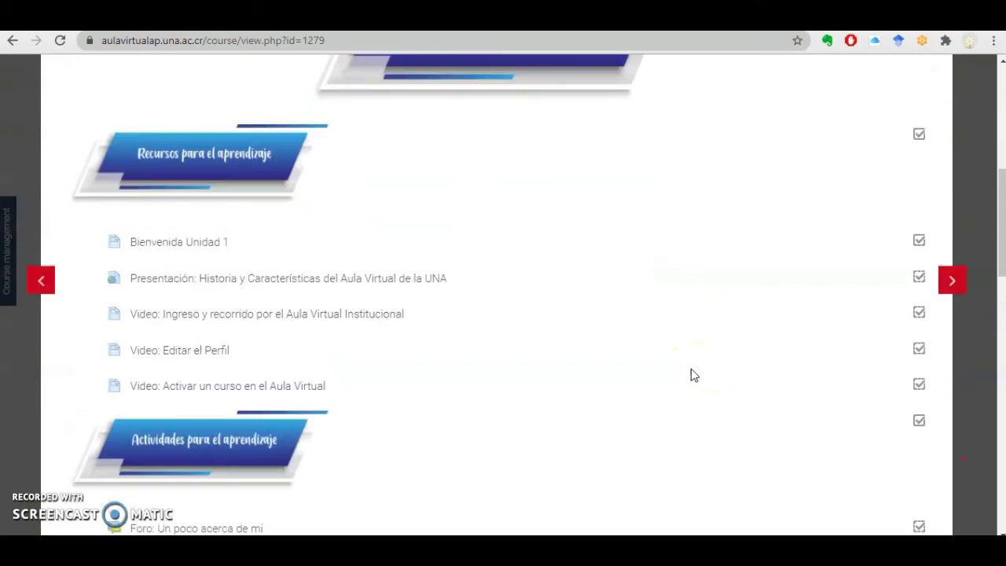
scroll(694, 374, down, 4)
scroll(694, 374, up, 1)
scroll(691, 370, up, 5)
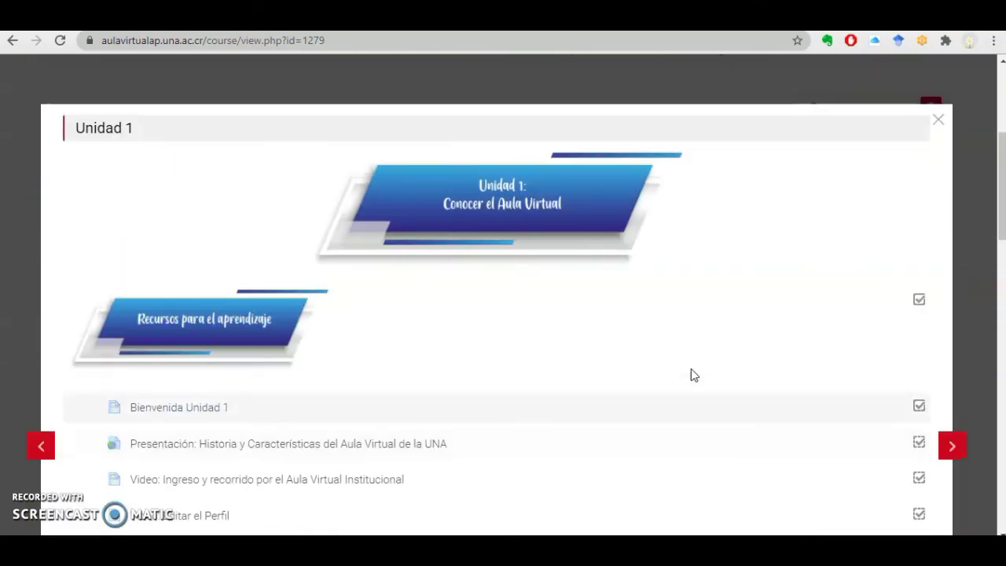
scroll(688, 372, down, 4)
scroll(691, 379, up, 5)
- Advance to Unidad 2 within the open section window and review its resources
click(956, 460)
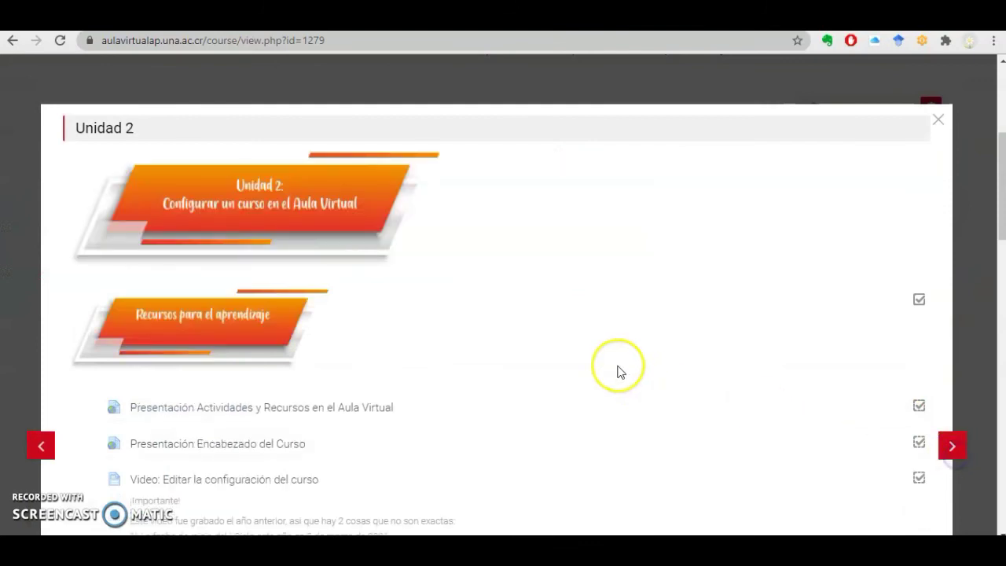
scroll(619, 371, down, 2)
scroll(619, 372, down, 1)
scroll(618, 370, up, 2)
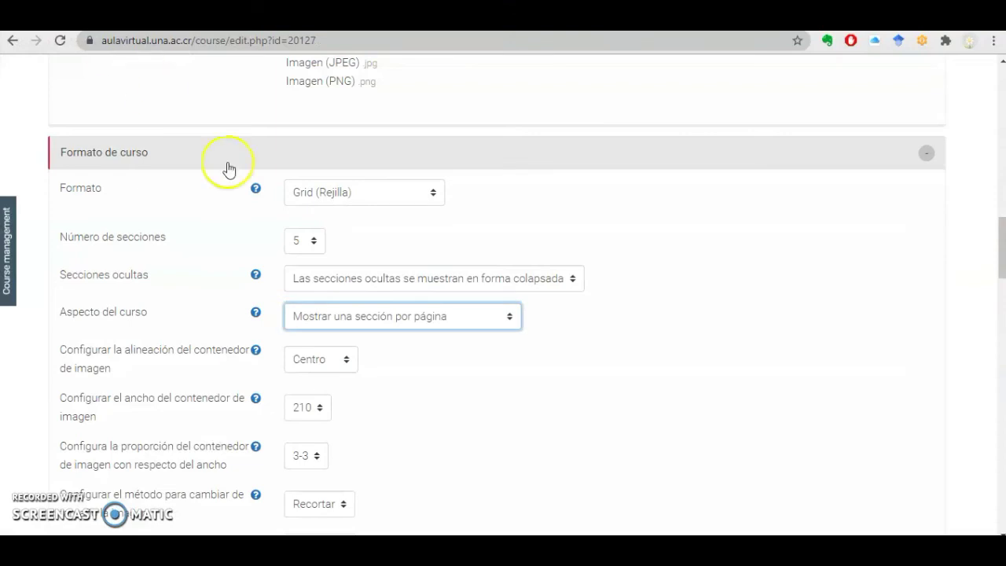
- Select Mostrar una sección por página for Aspecto del curso, and save the course settings and display the course
click(482, 325)
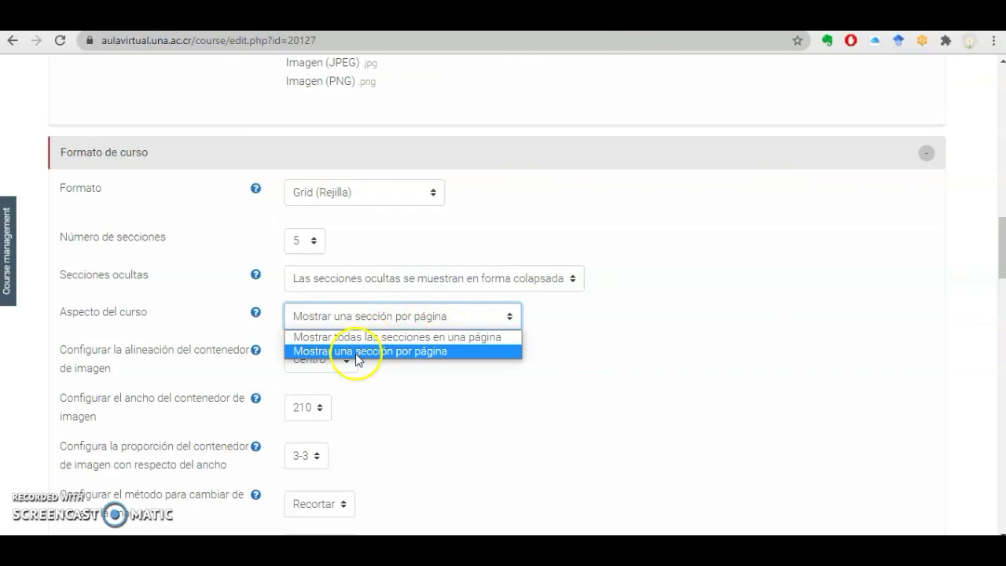
click(406, 352)
scroll(435, 359, down, 8)
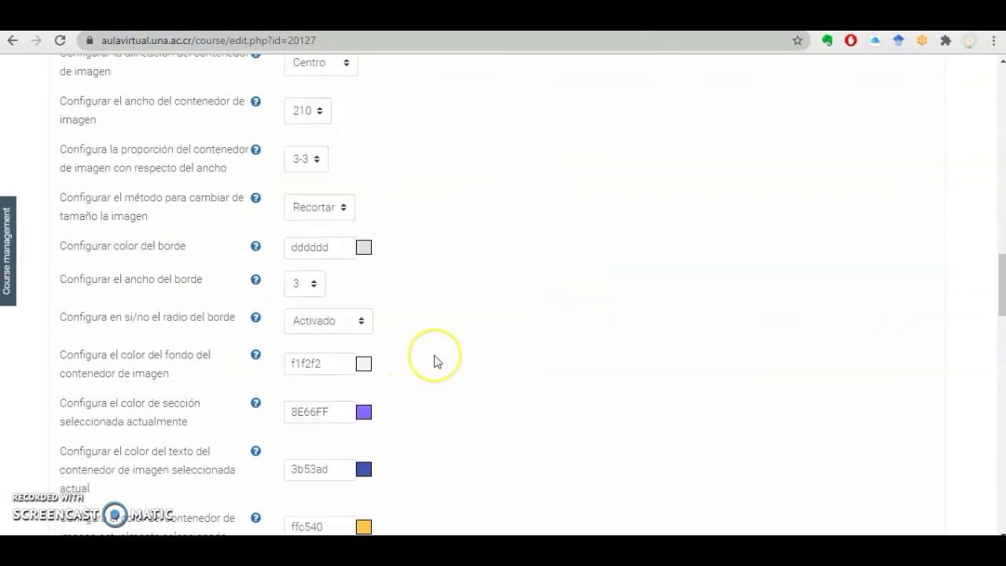
scroll(438, 361, down, 15)
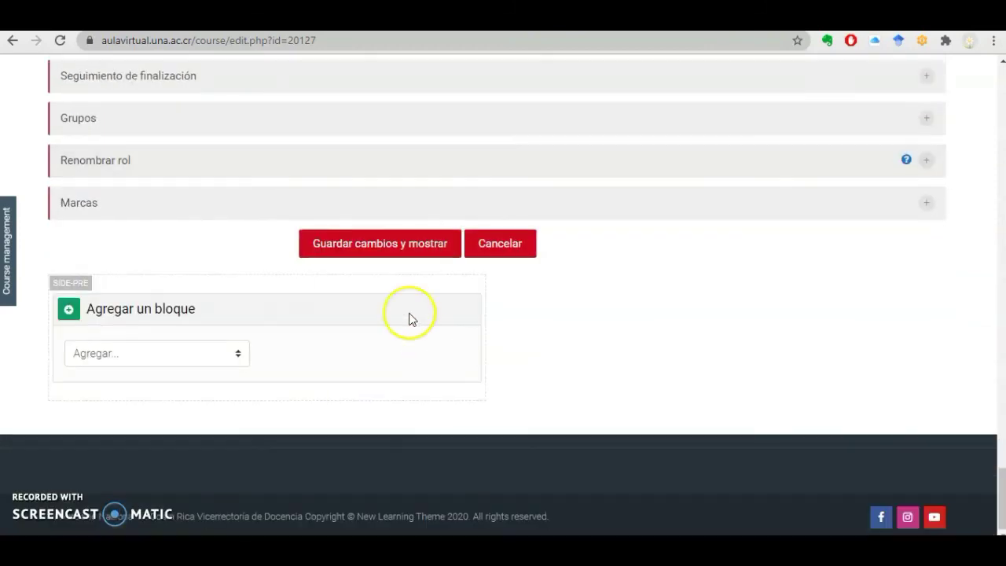
click(385, 252)
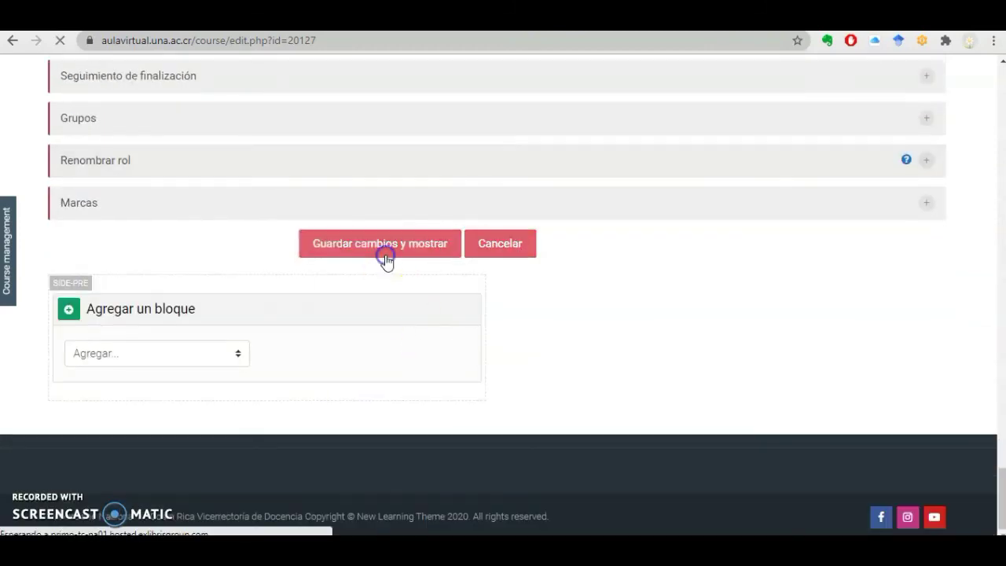
- Open the selection of activities and resources for adding one to the Tema 1 section
scroll(467, 304, down, 10)
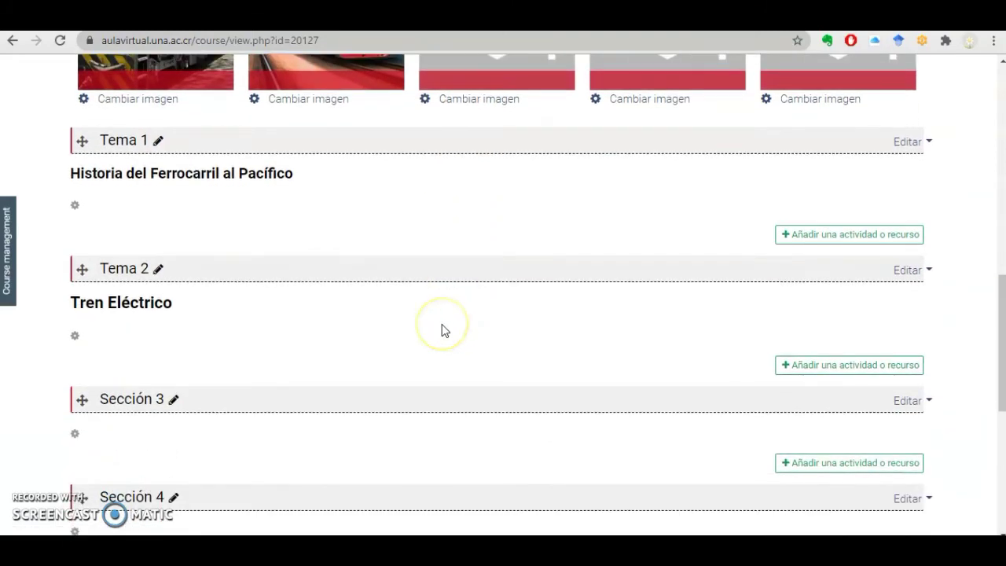
scroll(441, 330, up, 3)
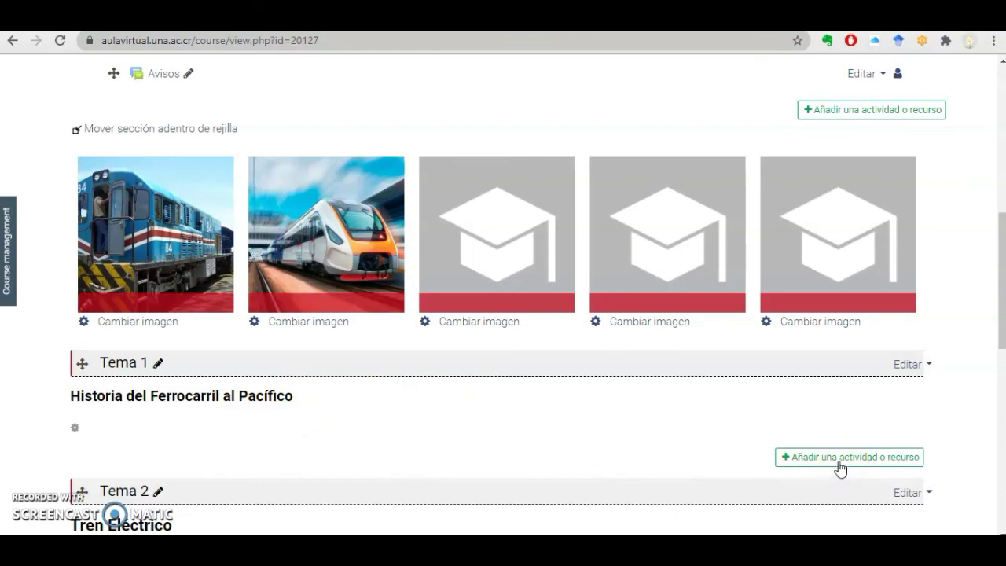
scroll(840, 469, down, 1)
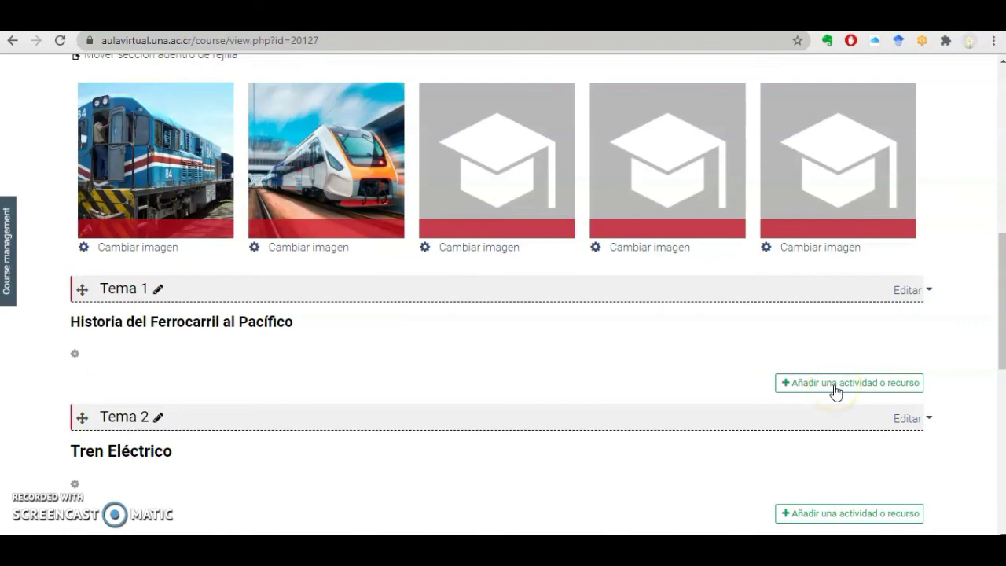
click(836, 385)
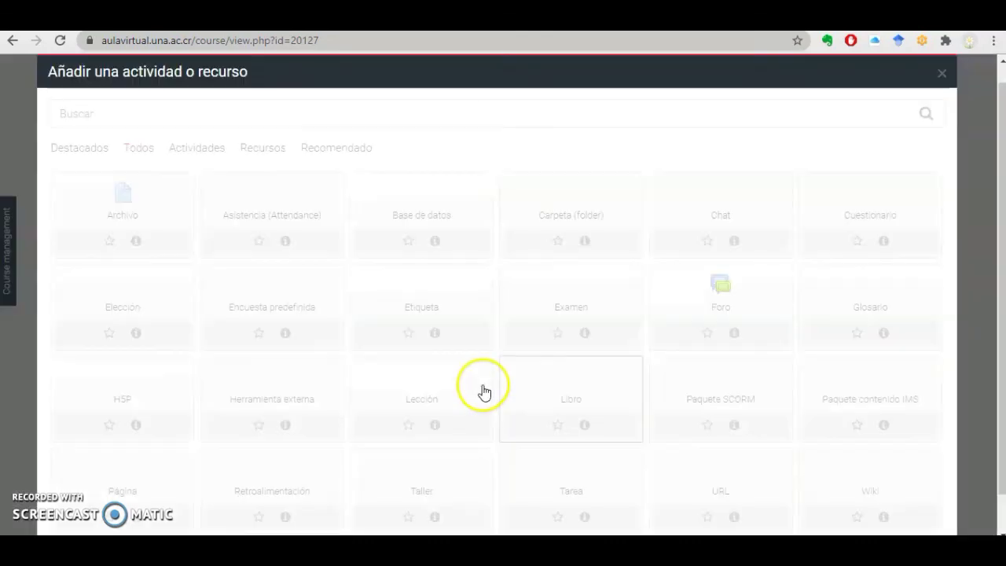
- Swap the activities between sections: move tarea prueba to Tema 2 and Foro prueba to Tema 1
scroll(483, 392, down, 1)
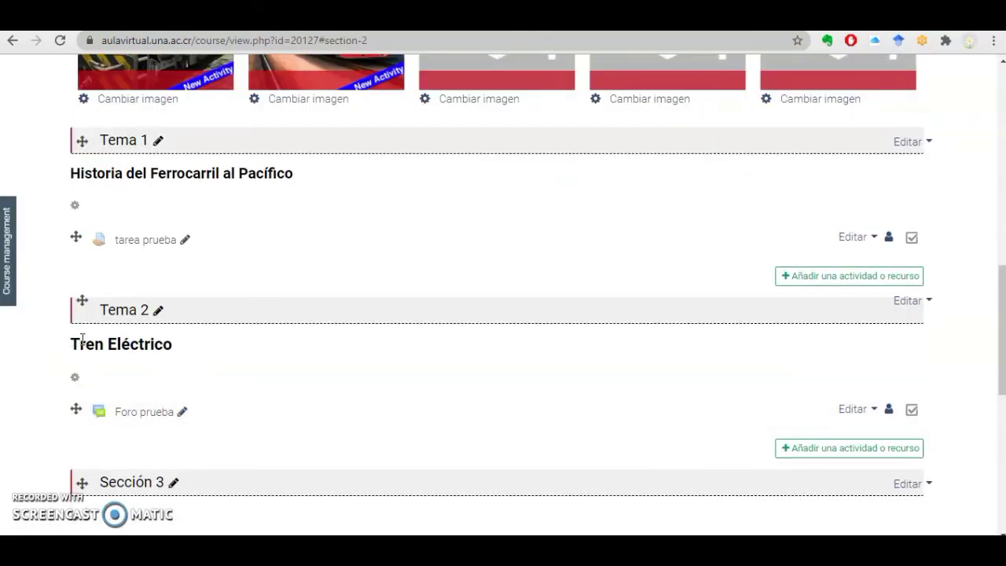
scroll(81, 338, up, 1)
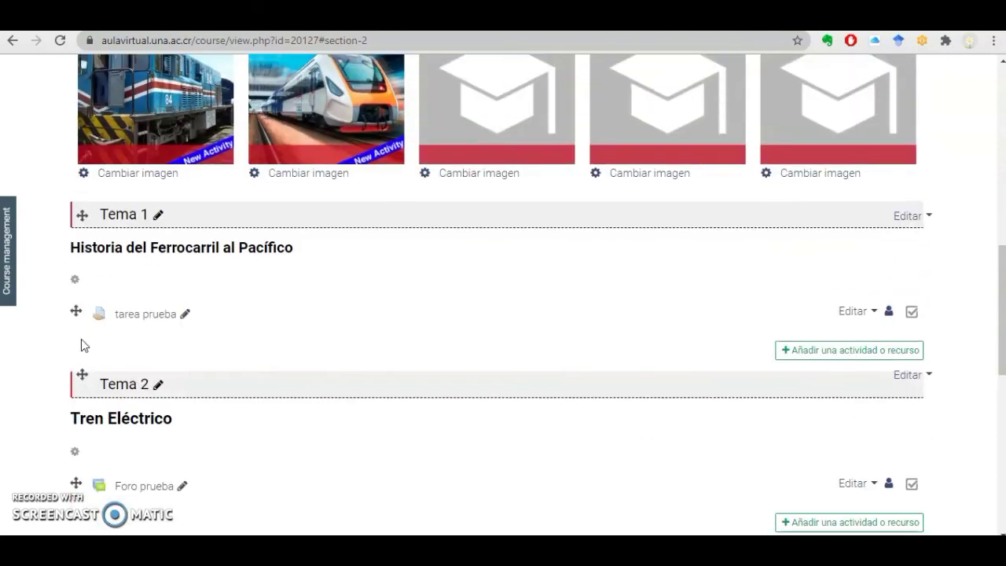
drag(76, 333, 73, 309)
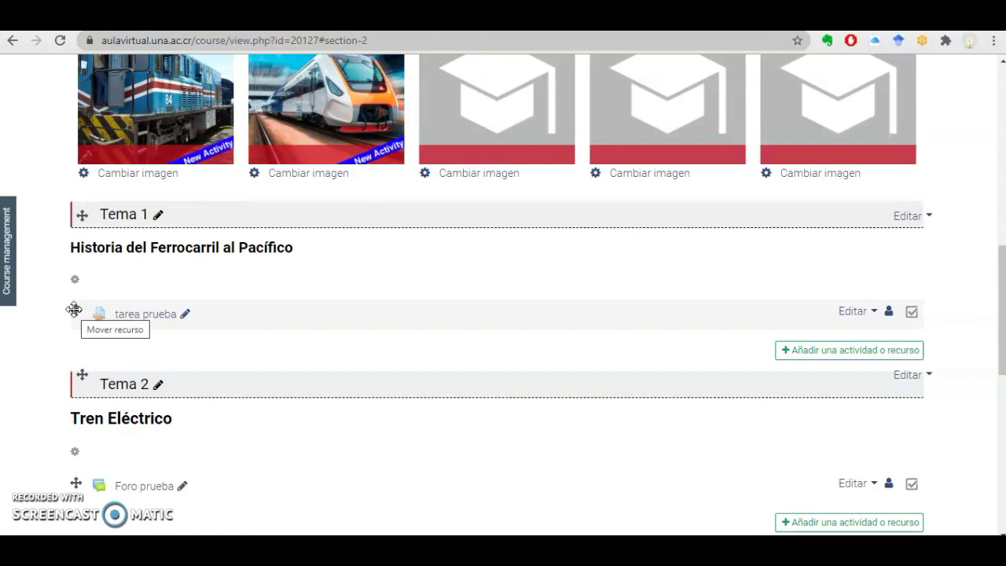
drag(73, 309, 78, 420)
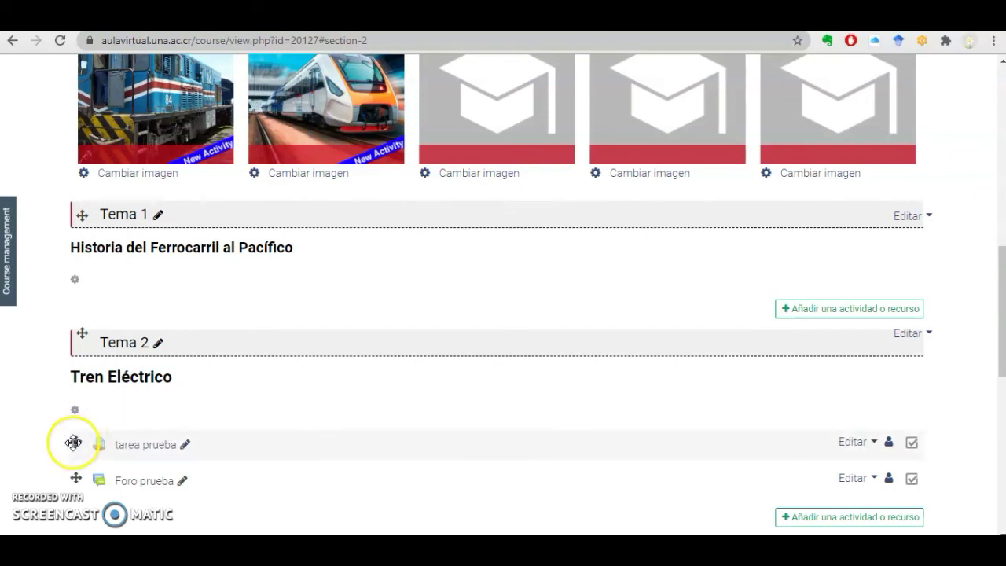
drag(75, 477, 106, 301)
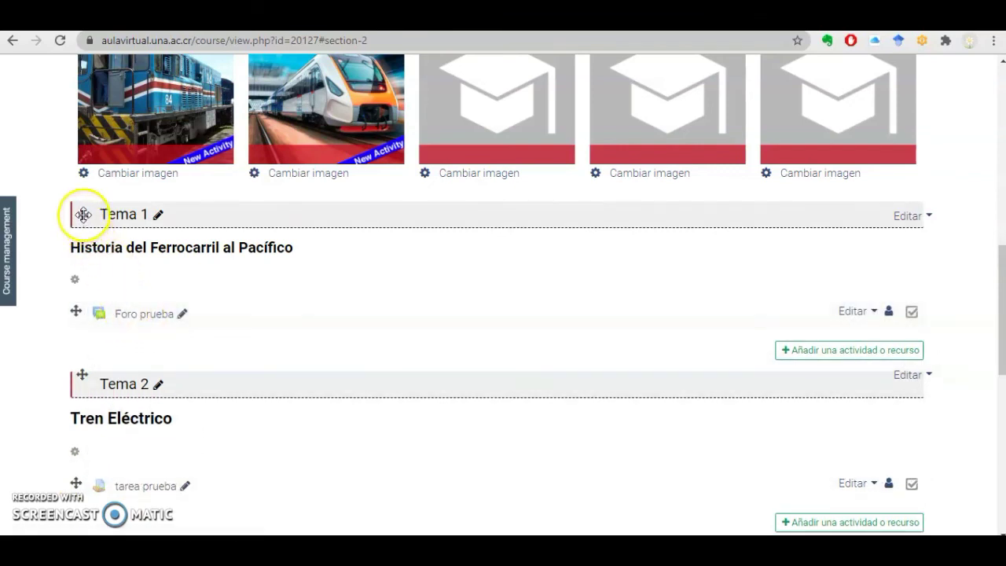
- Reorder the sections to place Tema 2 above Tema 1, and reload the course page to check the tile order
drag(83, 217, 95, 173)
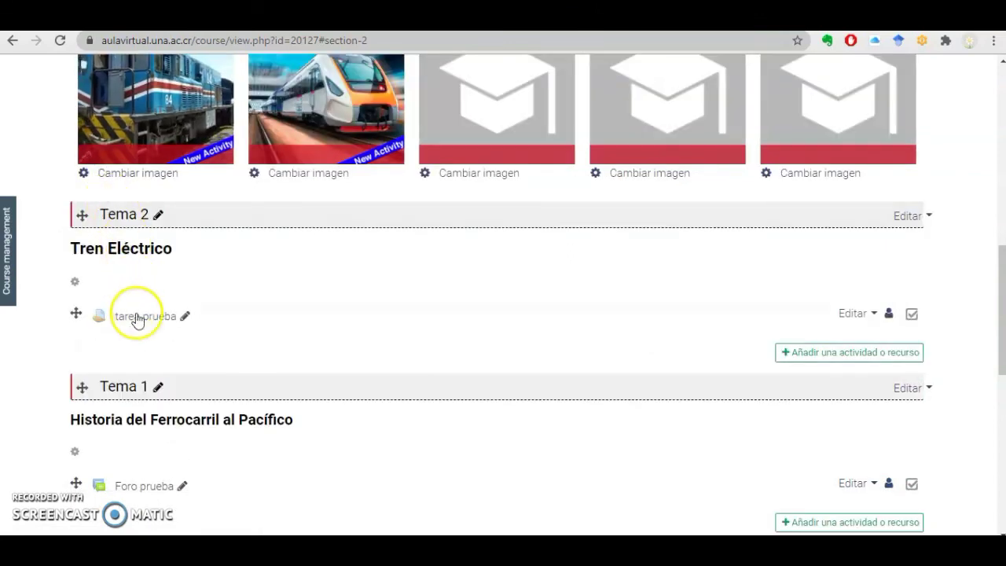
scroll(155, 398, up, 1)
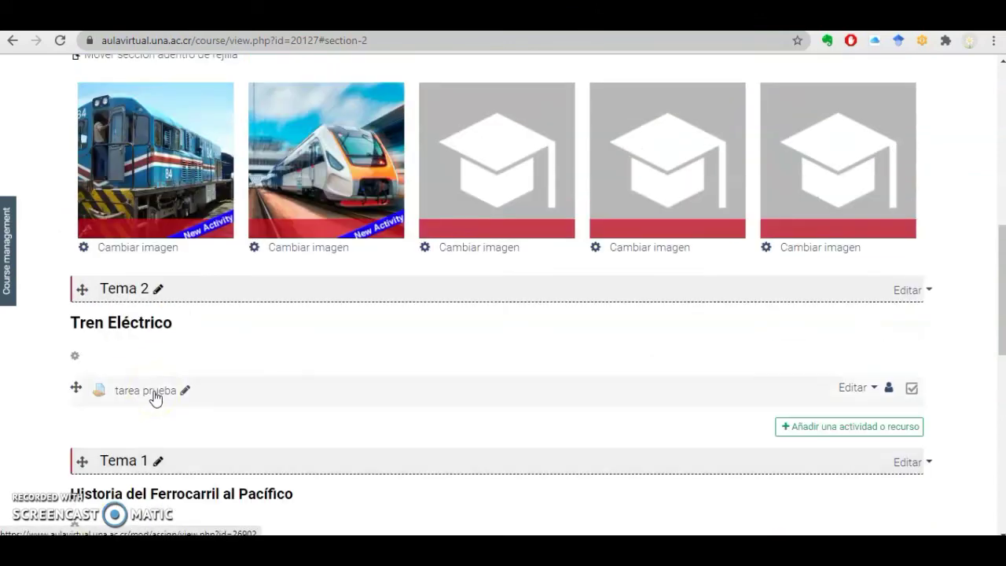
click(60, 41)
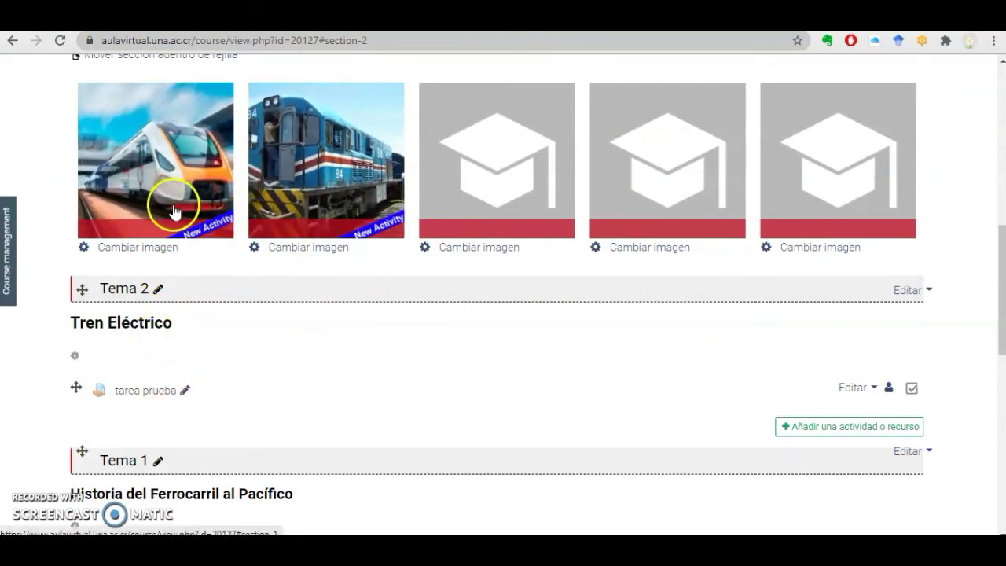
scroll(224, 329, up, 1)
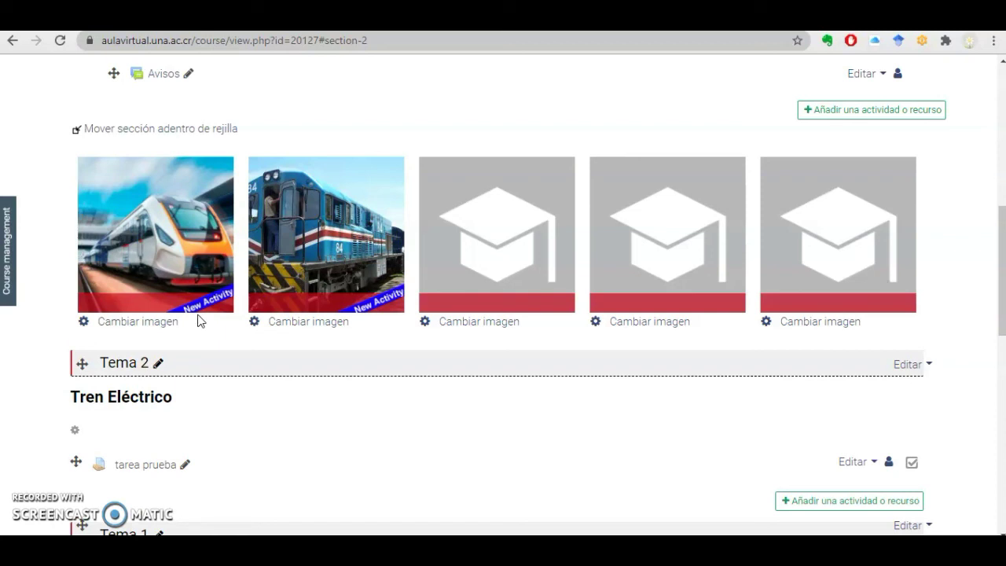
click(193, 318)
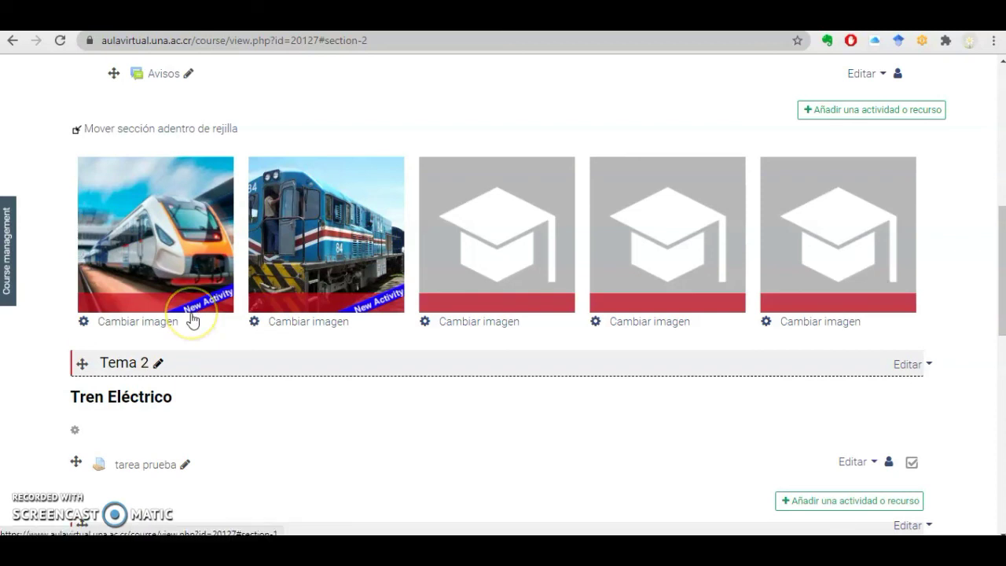